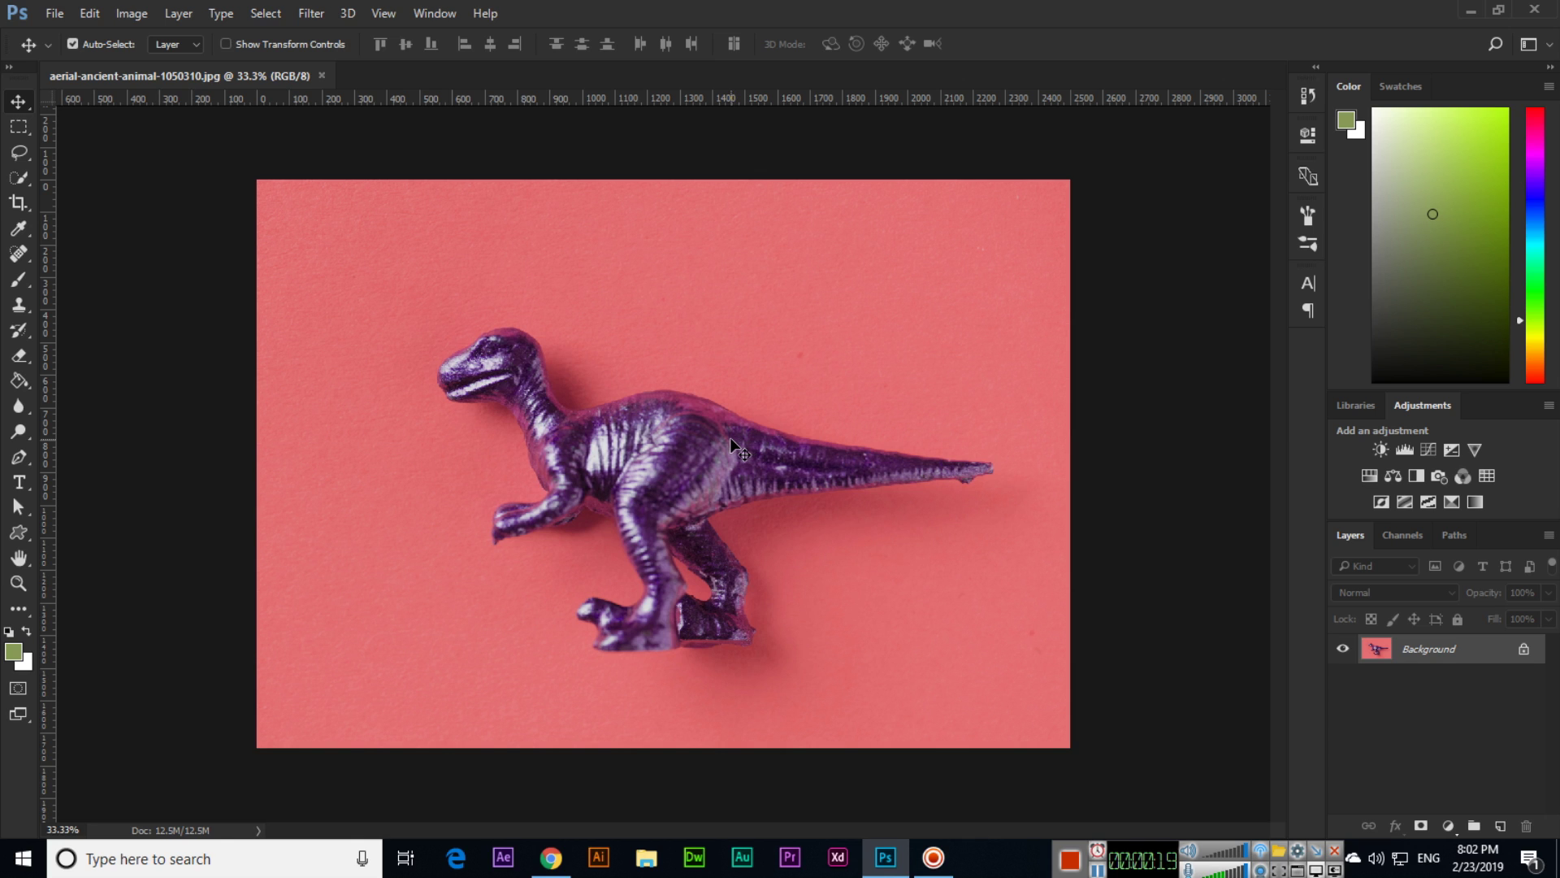
Activate the Pen tool in Shape mode
click(24, 459)
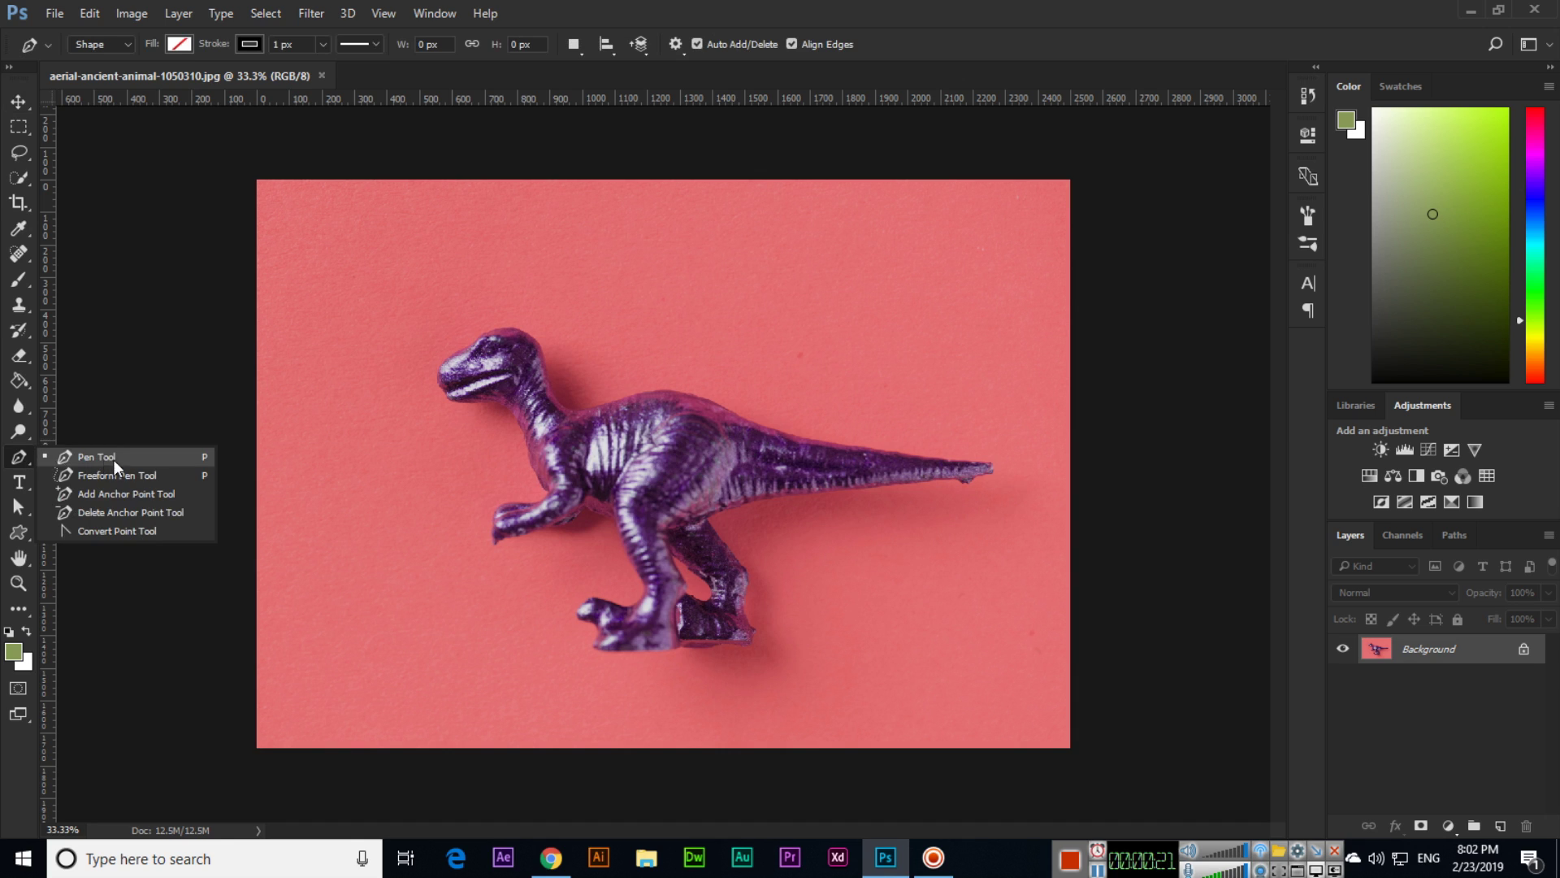
click(114, 460)
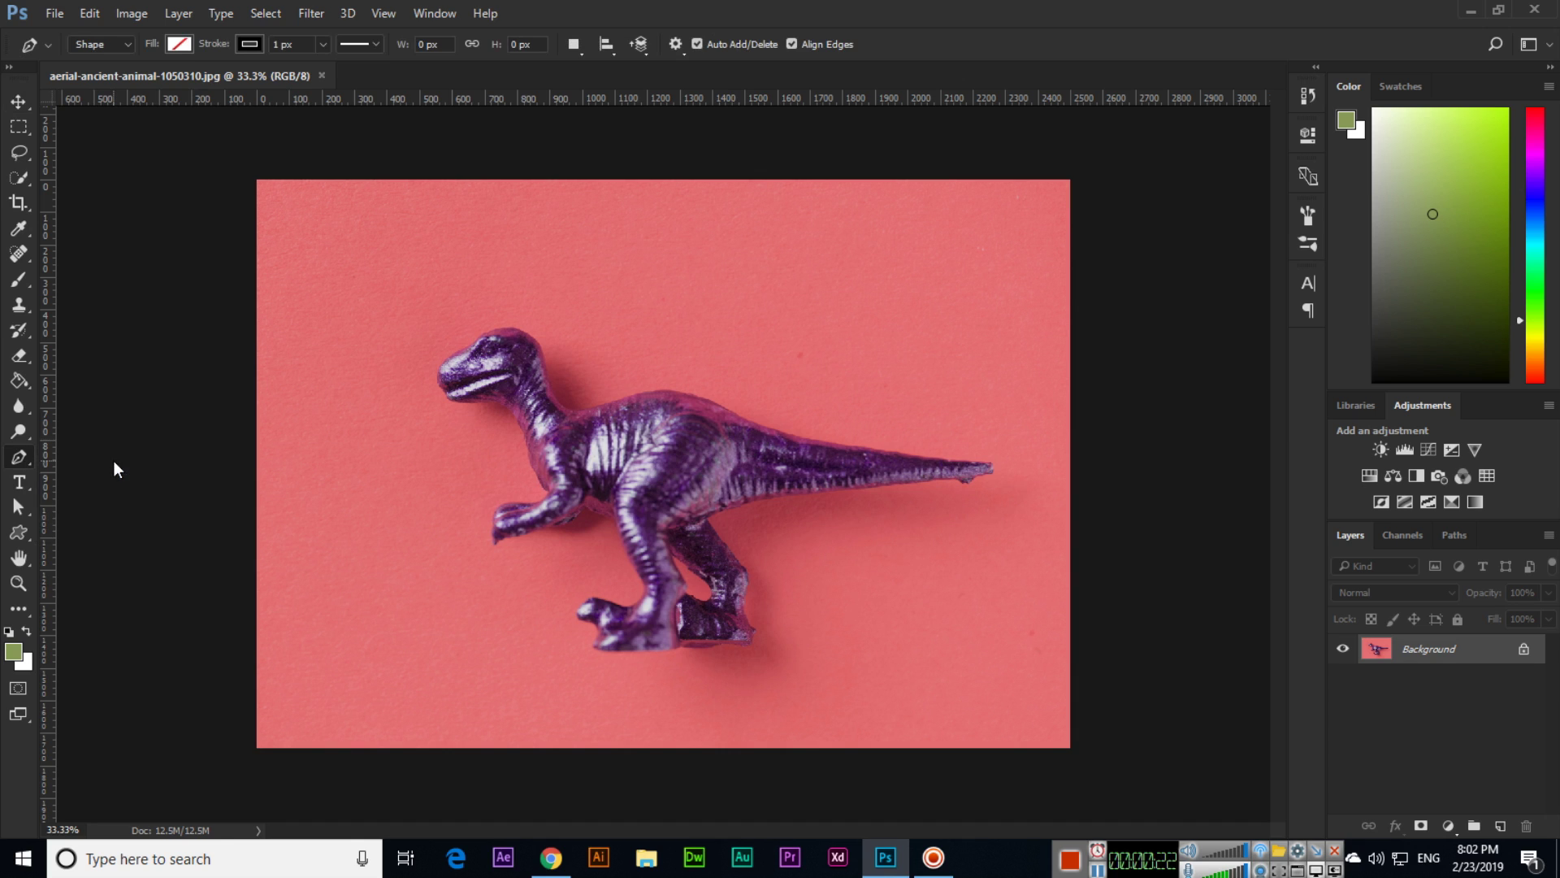
click(104, 49)
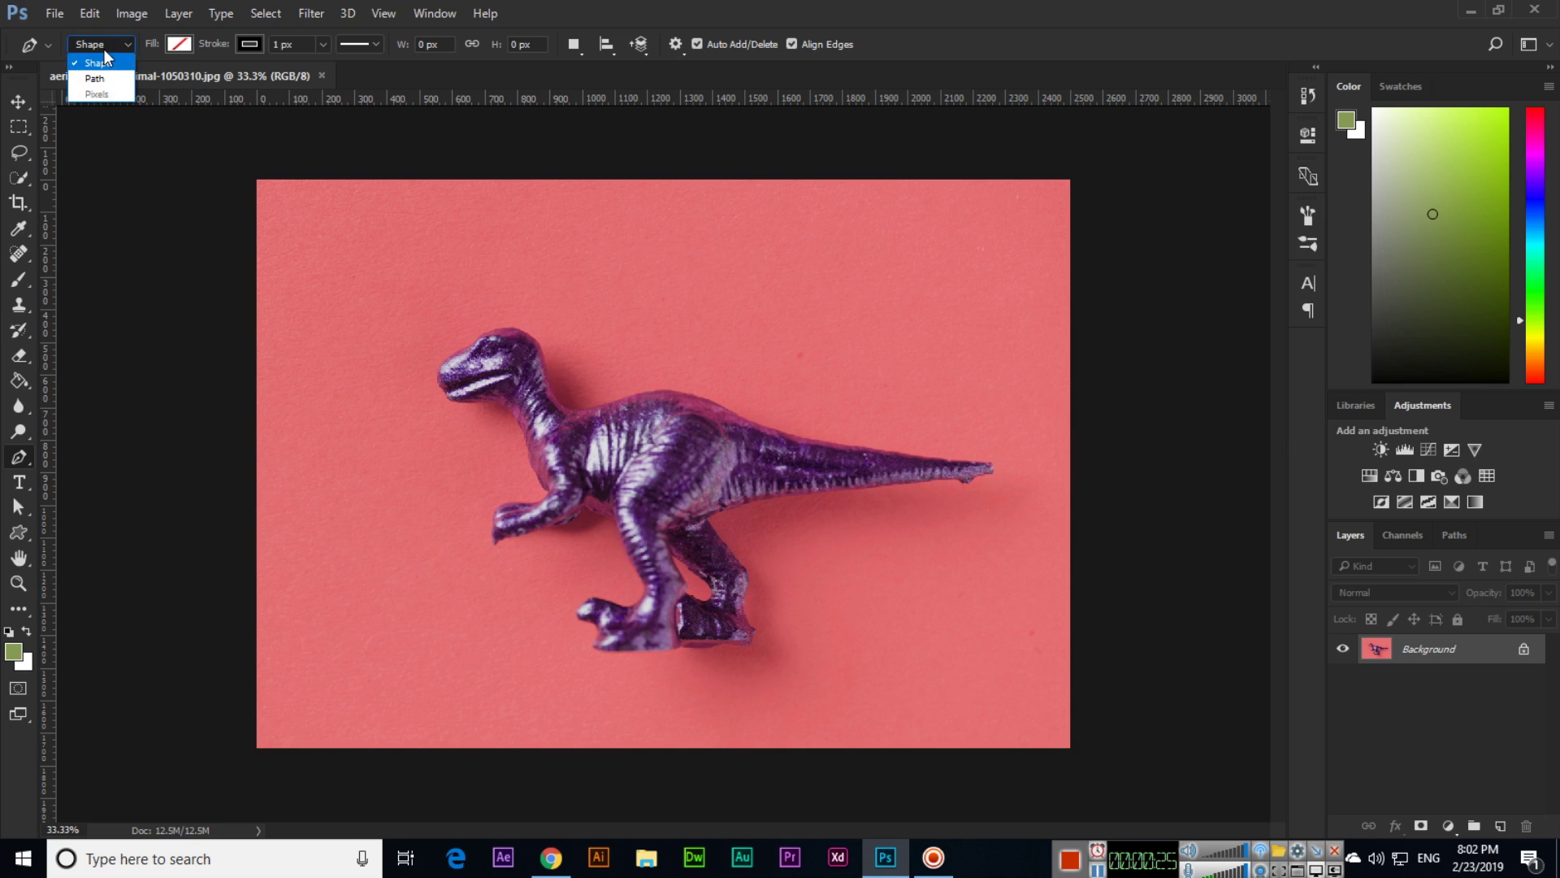
click(99, 61)
Set the Pen tool's shape to no fill with a black 1 px stroke
click(181, 45)
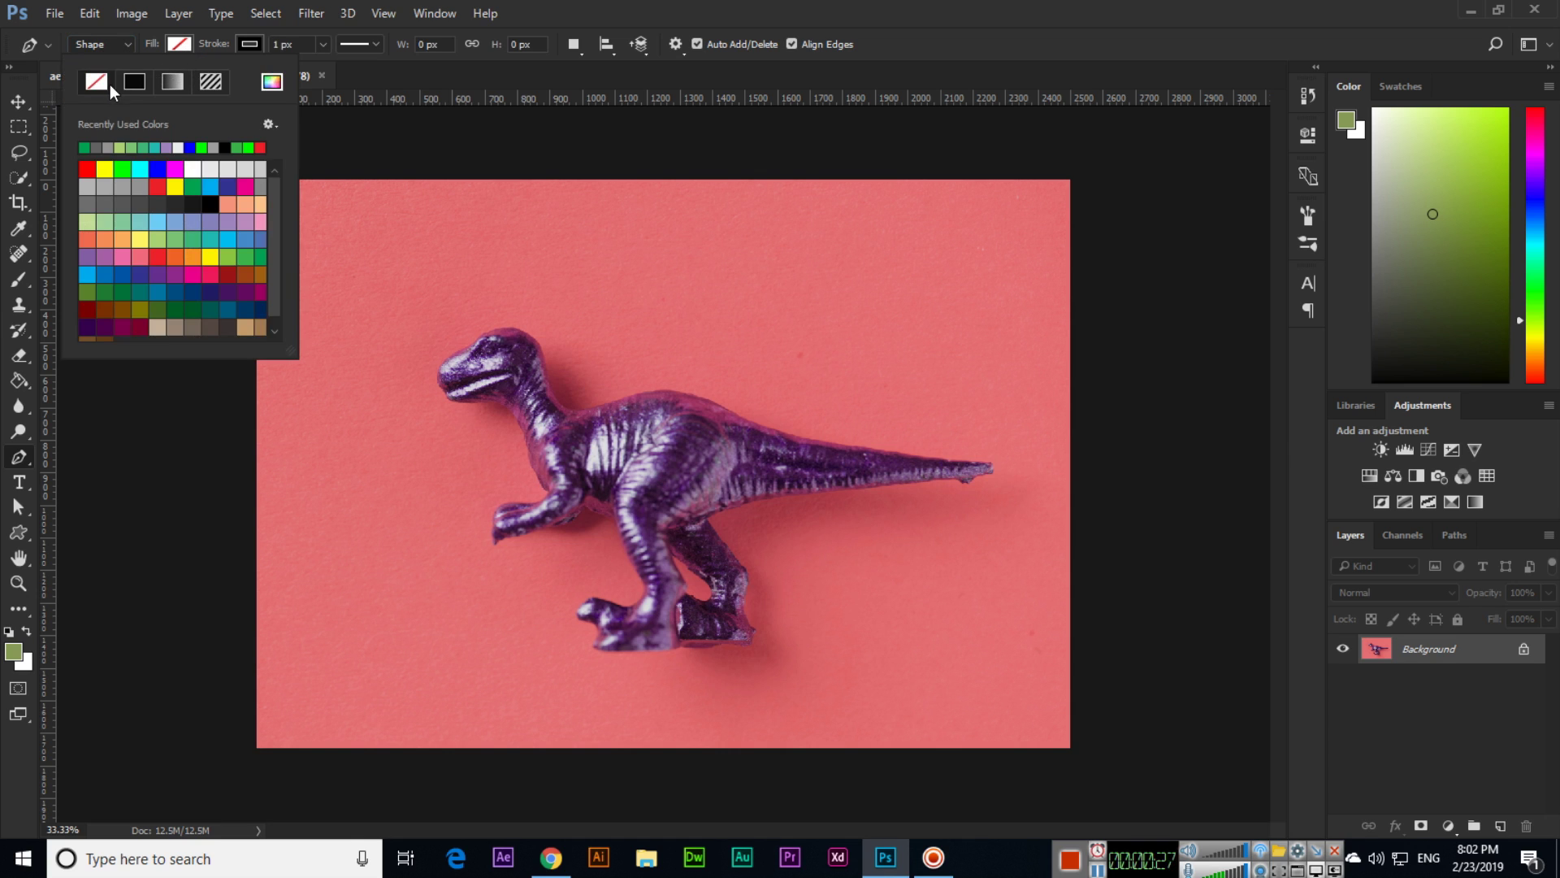
click(178, 44)
click(247, 44)
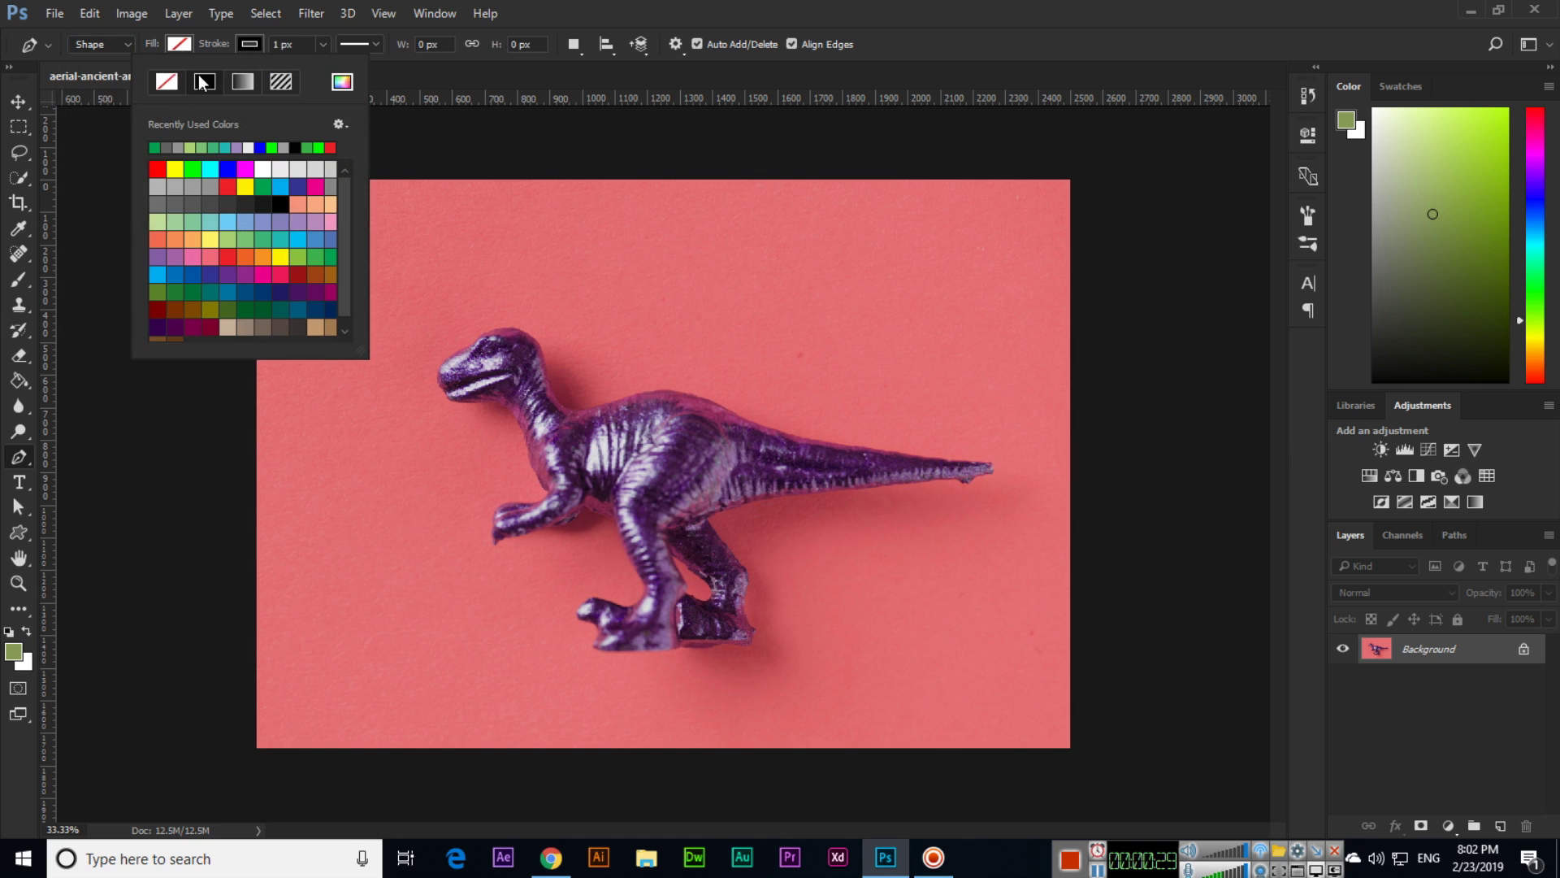
click(169, 82)
click(943, 10)
click(179, 44)
click(204, 82)
click(772, 3)
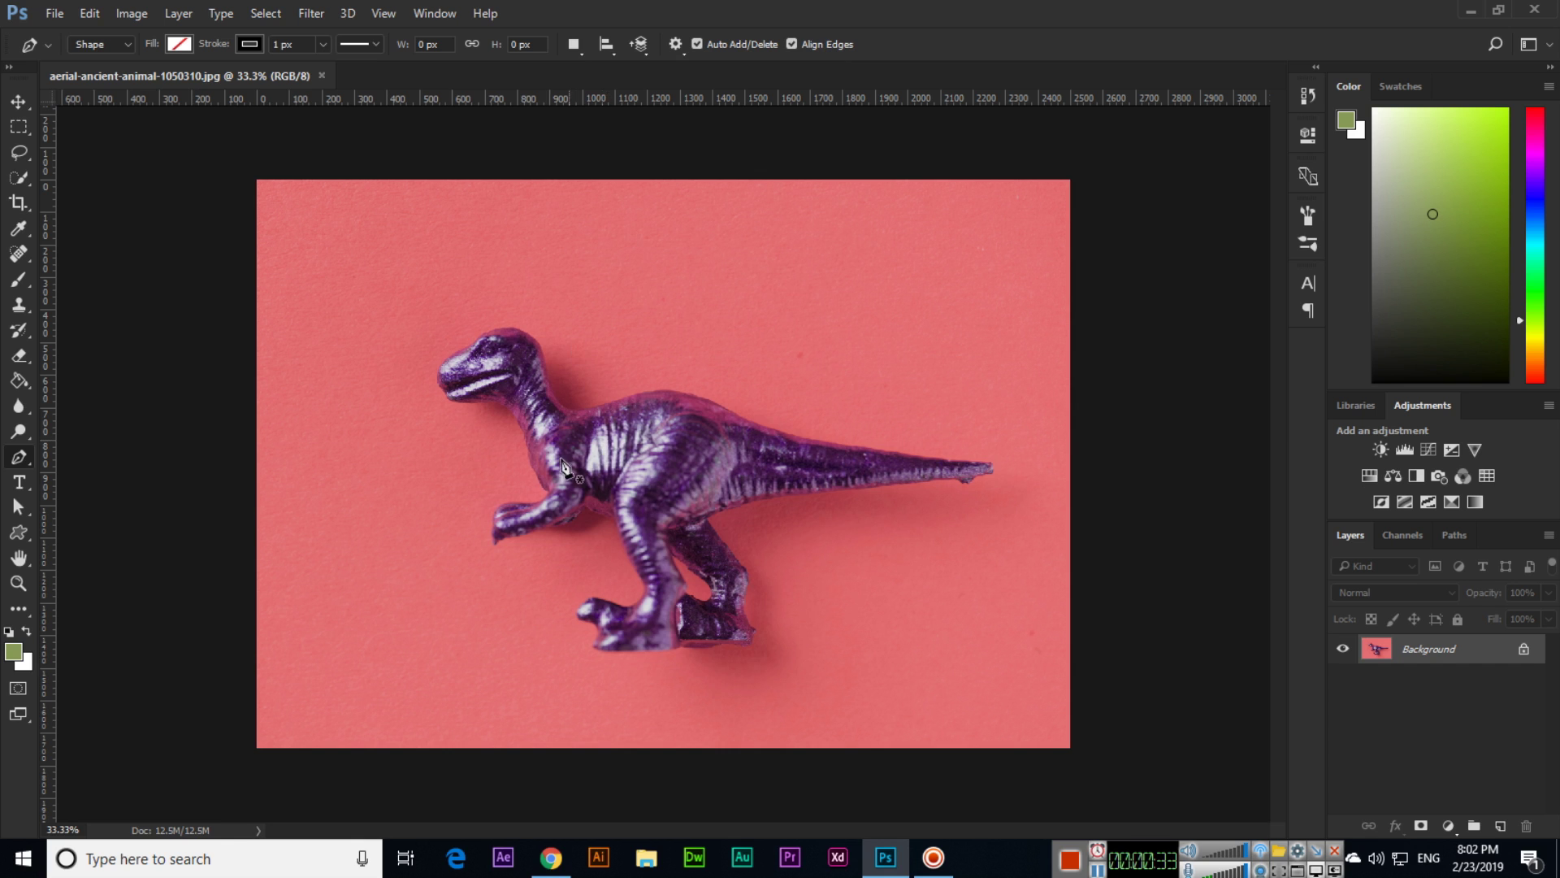
Start tracing the dinosaur with the Pen tool, from the top of the head down the nape and over the arched back
key(ctrl+plus)
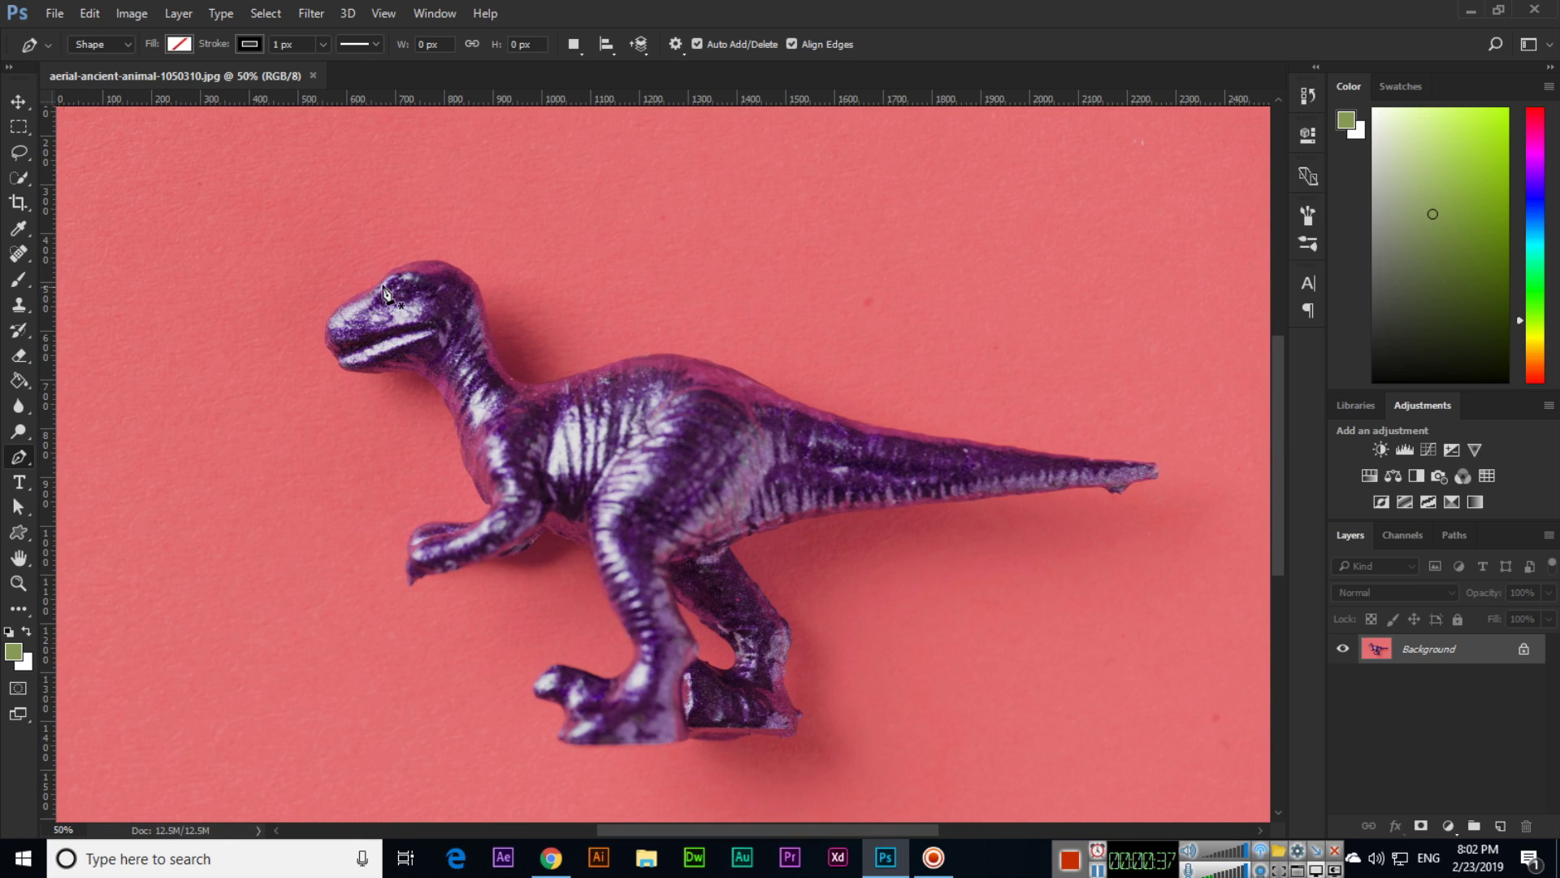
click(402, 266)
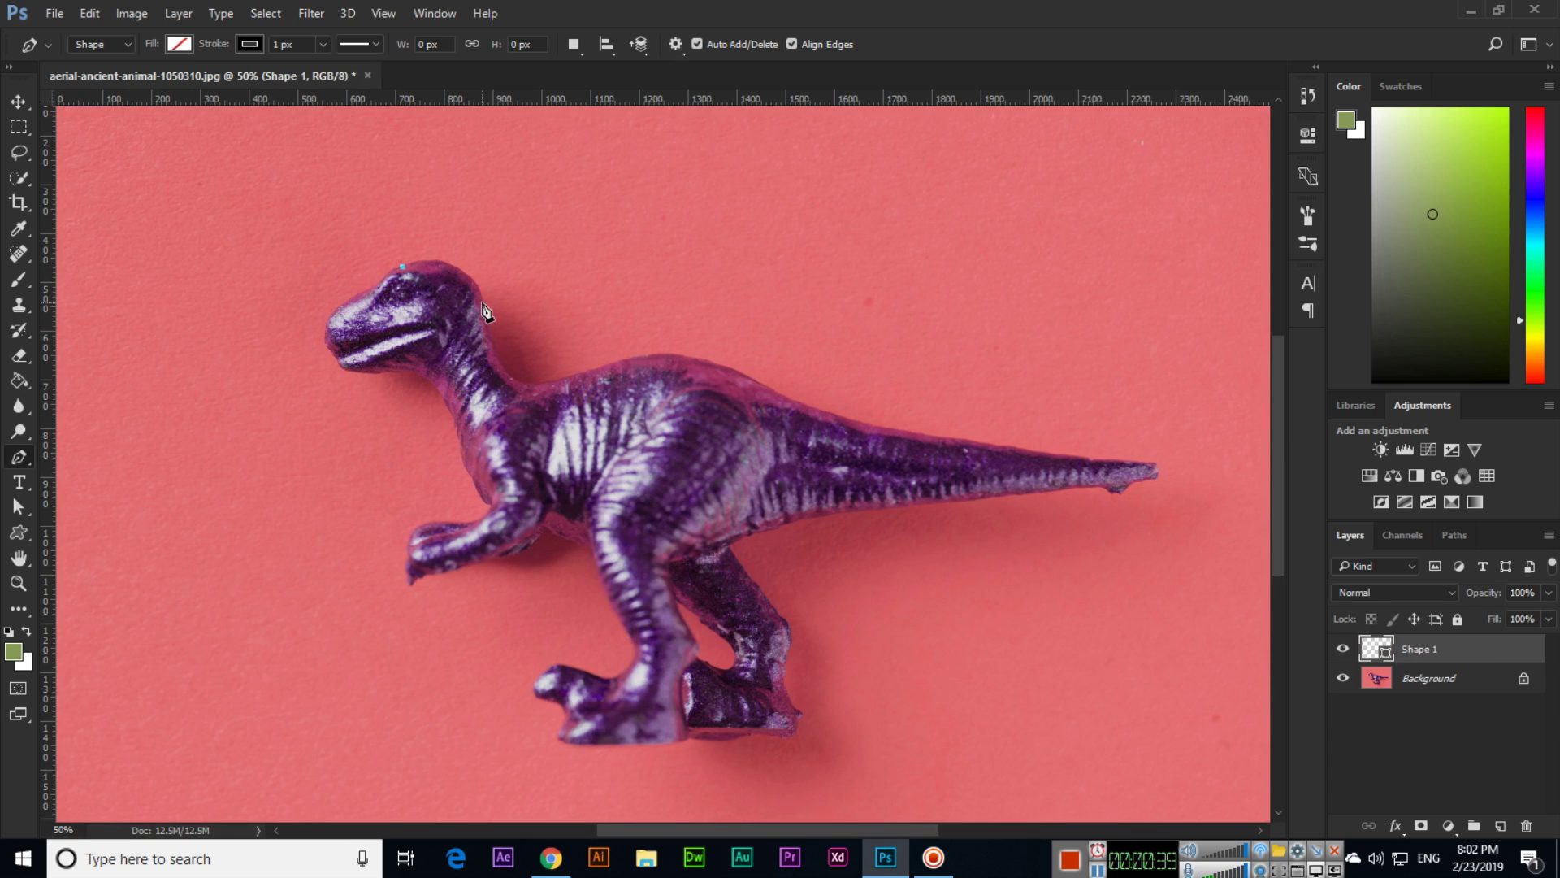
drag(485, 303, 512, 372)
click(495, 352)
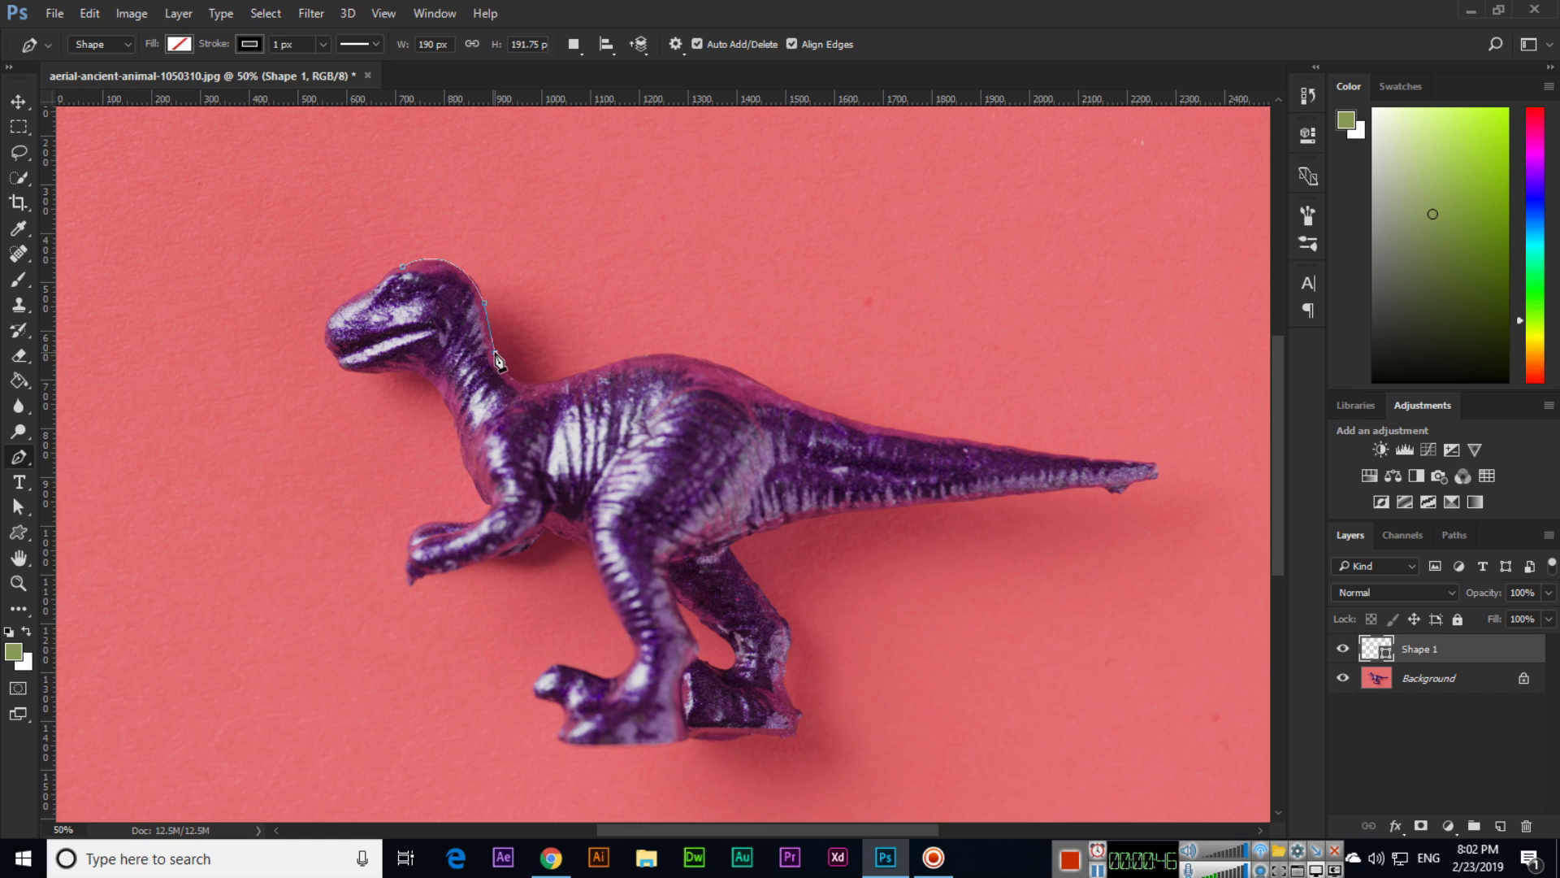
click(558, 380)
drag(591, 379, 606, 363)
drag(764, 385, 859, 451)
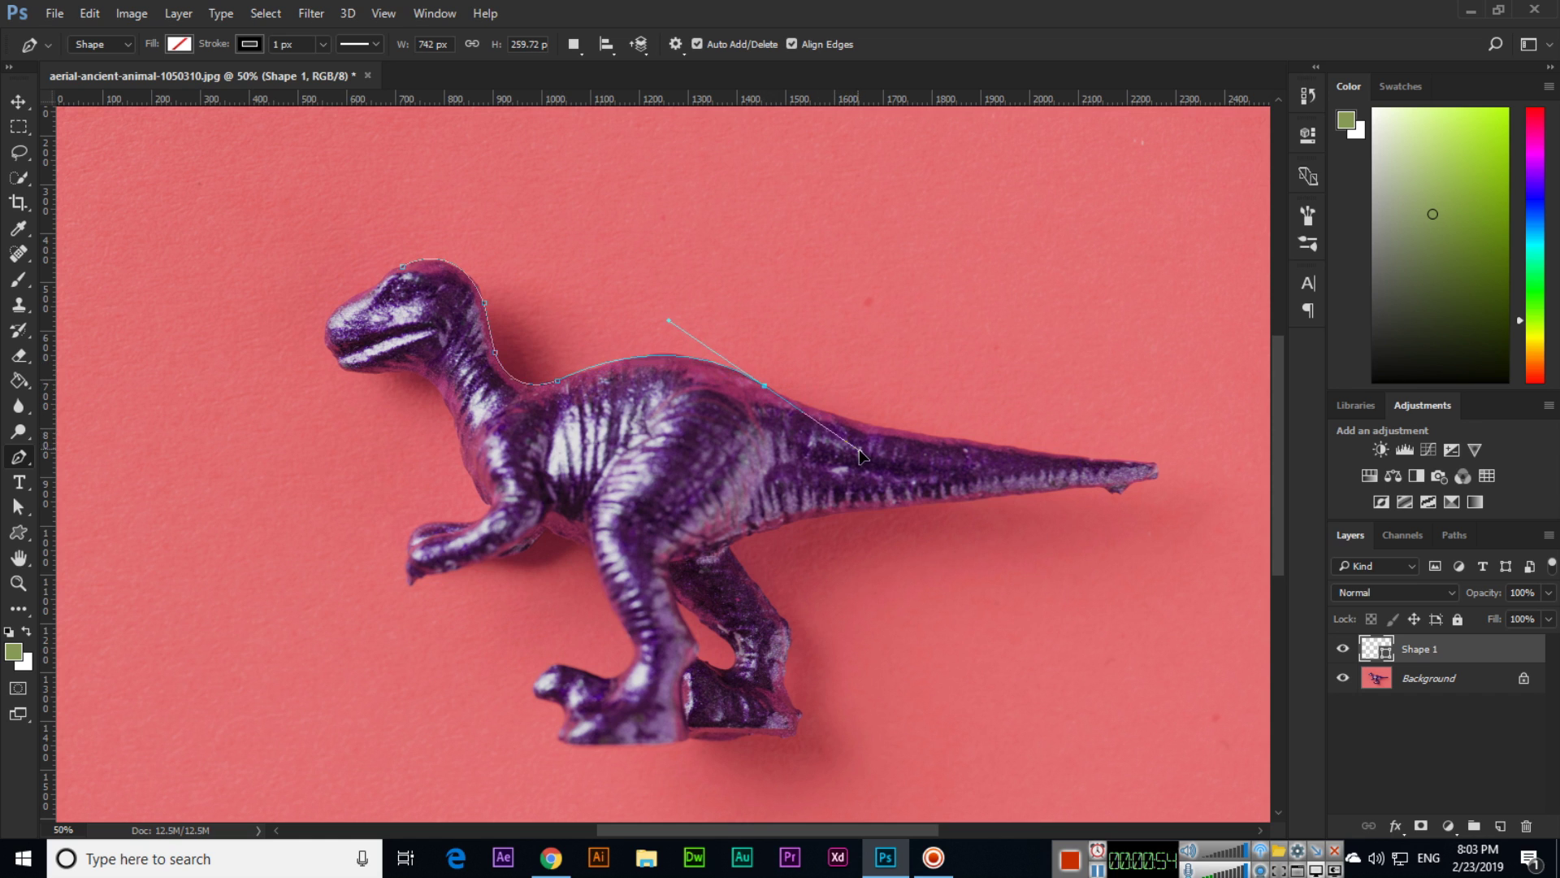
click(764, 386)
Continue the outline along the upper edge of the tail to its tip
click(805, 404)
click(859, 422)
click(918, 433)
click(984, 443)
click(1010, 447)
click(1072, 459)
click(1117, 461)
click(1157, 464)
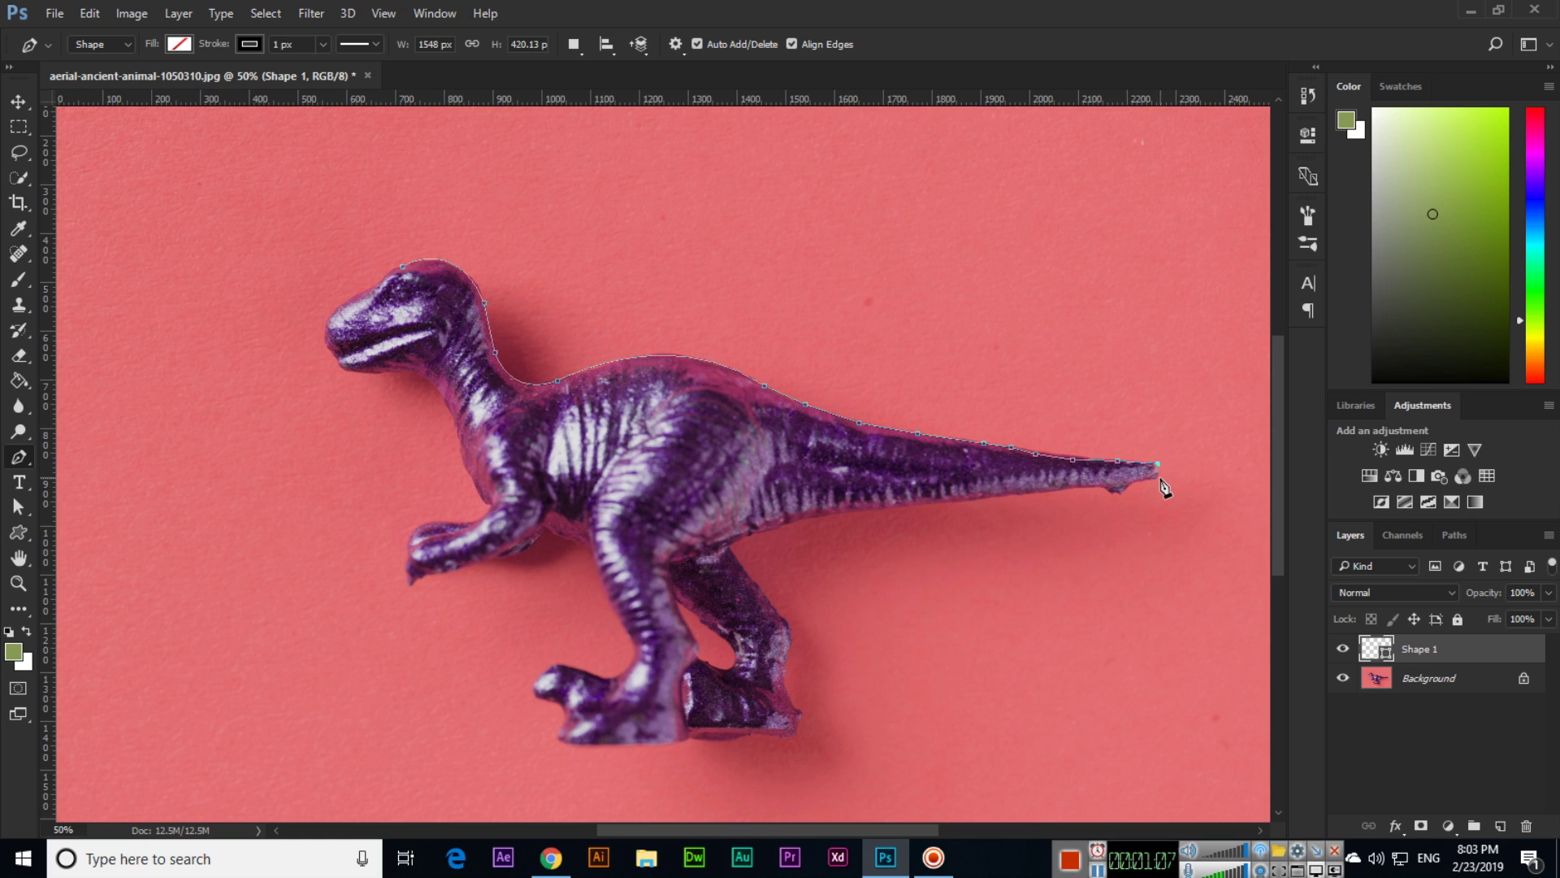
Trace around the tail tip and back along the tail's underside to the top of the rear leg
click(1157, 476)
click(1132, 482)
click(1121, 493)
click(1102, 486)
click(1073, 487)
click(1016, 493)
click(953, 502)
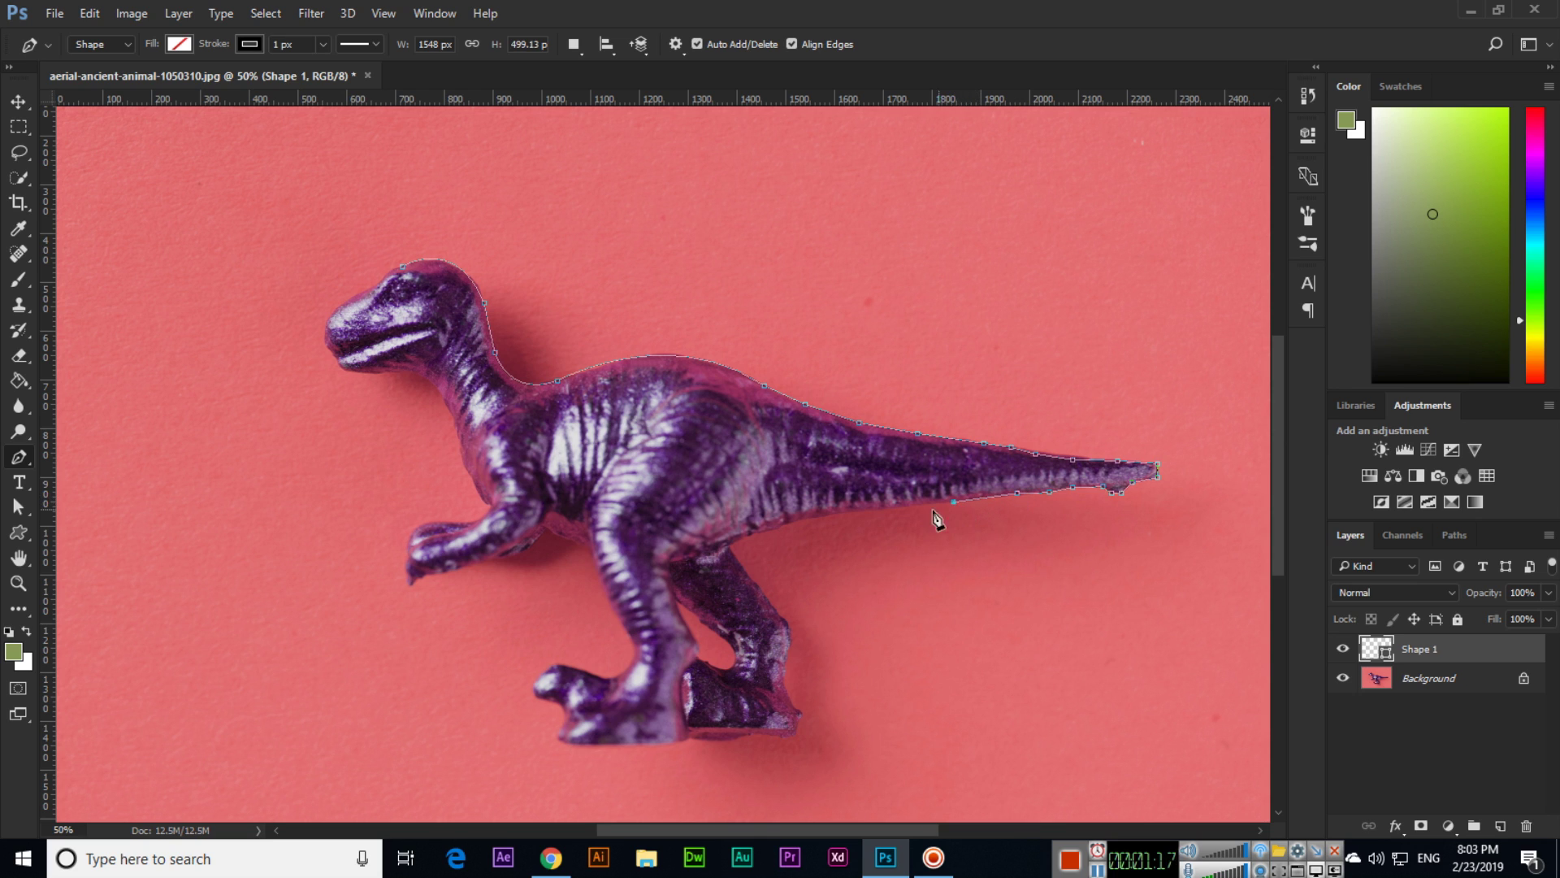
click(881, 507)
click(819, 513)
click(730, 542)
Trace down the back edge of the rear leg, around the heel and along the sole of its foot
click(757, 586)
click(782, 617)
click(782, 670)
drag(767, 700, 765, 704)
click(801, 713)
key(ctrl+z)
alt+click(783, 672)
click(799, 730)
click(694, 727)
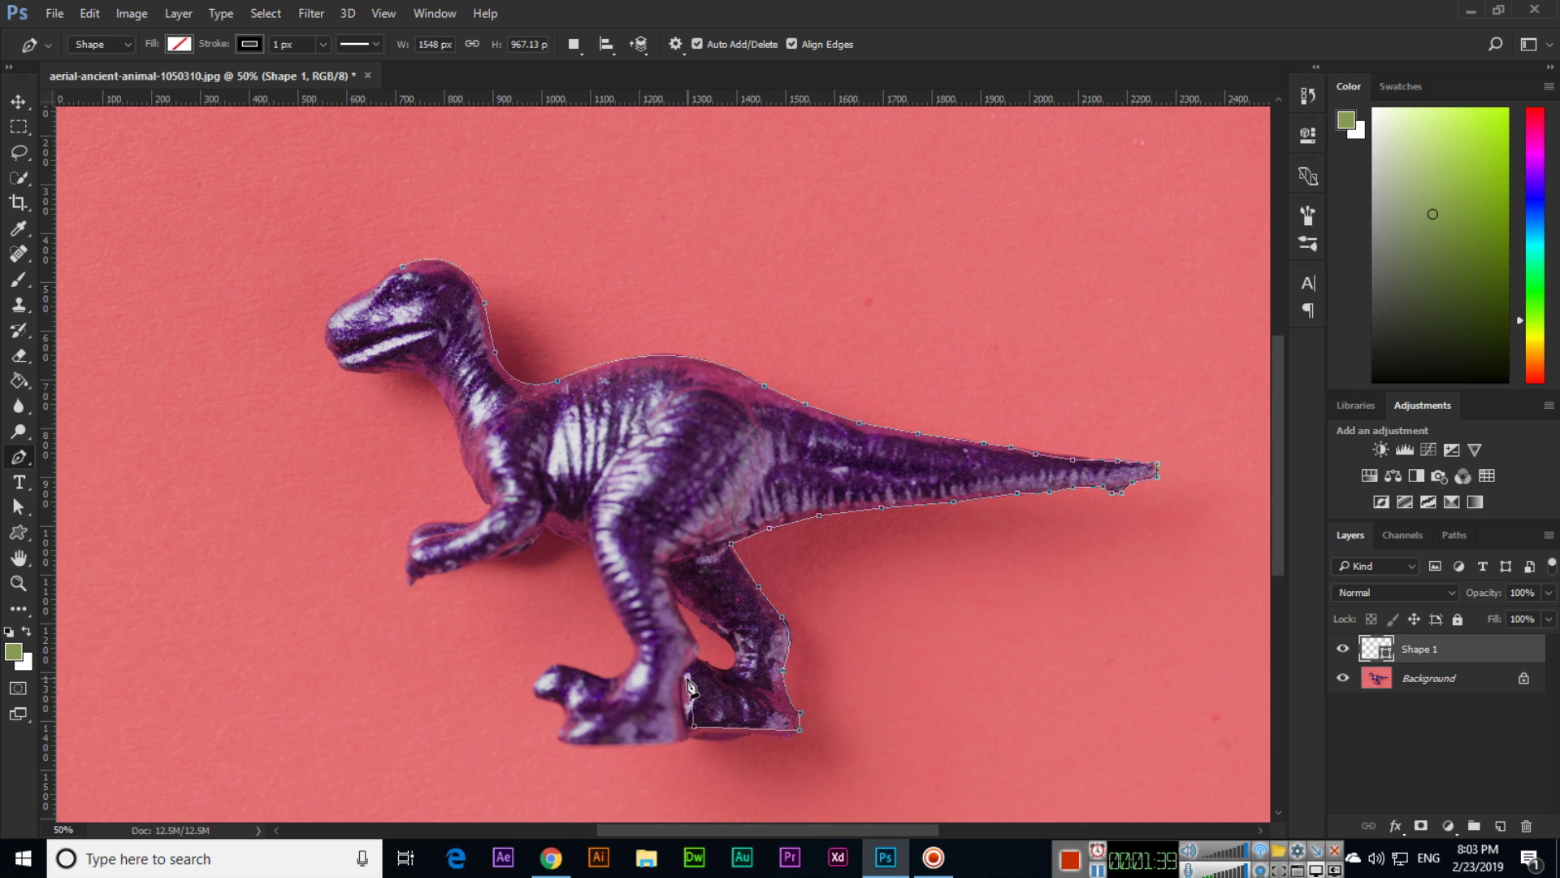
Trace over the rear foot and up the inner edge of the rear leg to the top of the gap between the legs
click(701, 662)
key(ctrl+plus)
key(ctrl+plus)
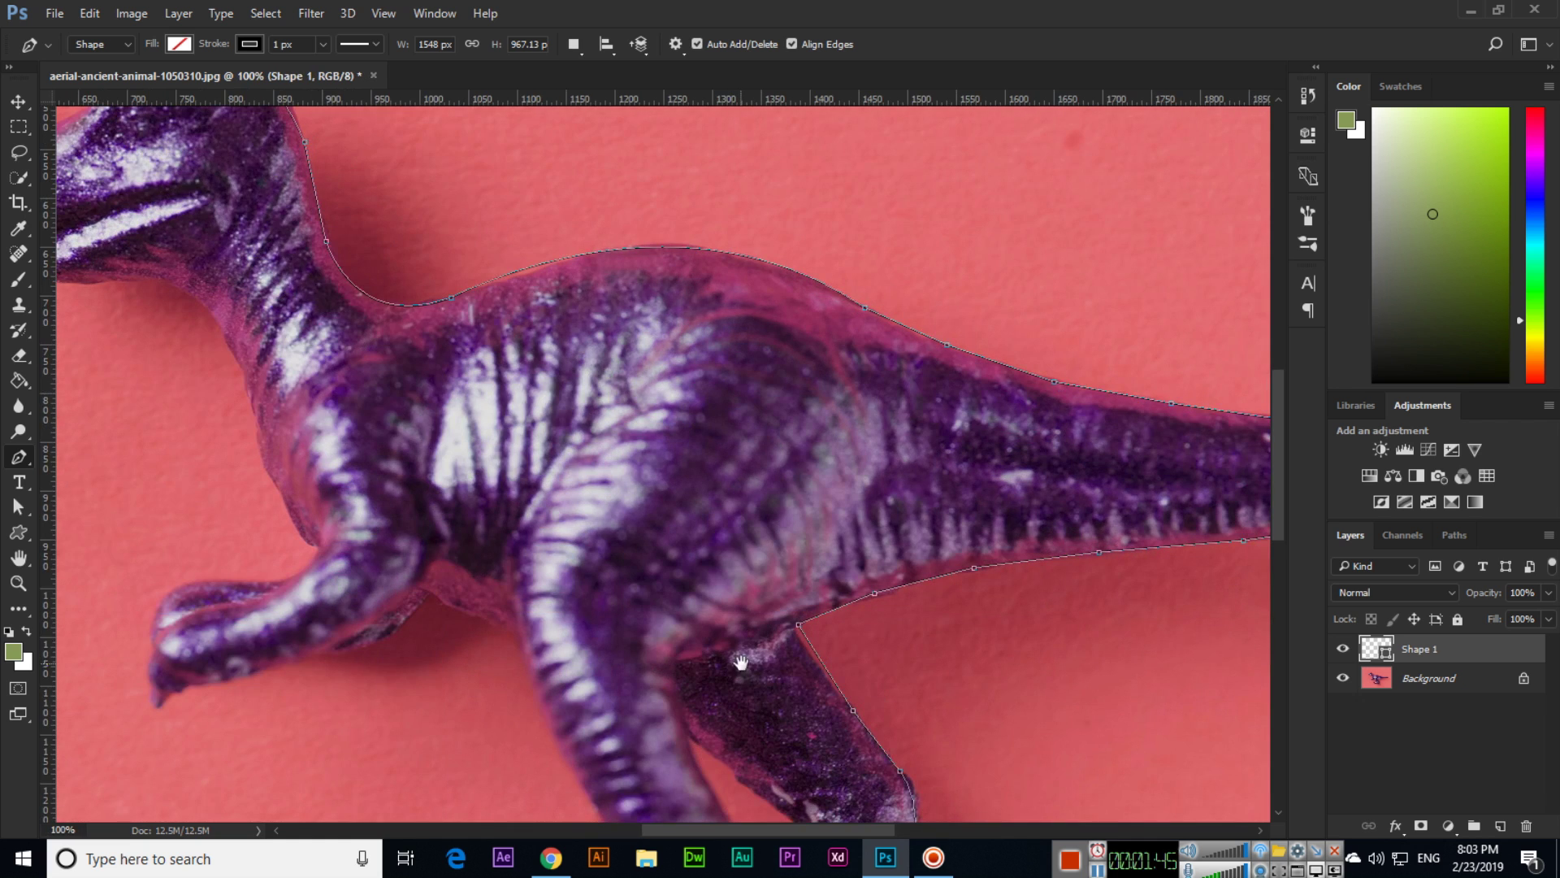
drag(765, 684, 764, 472)
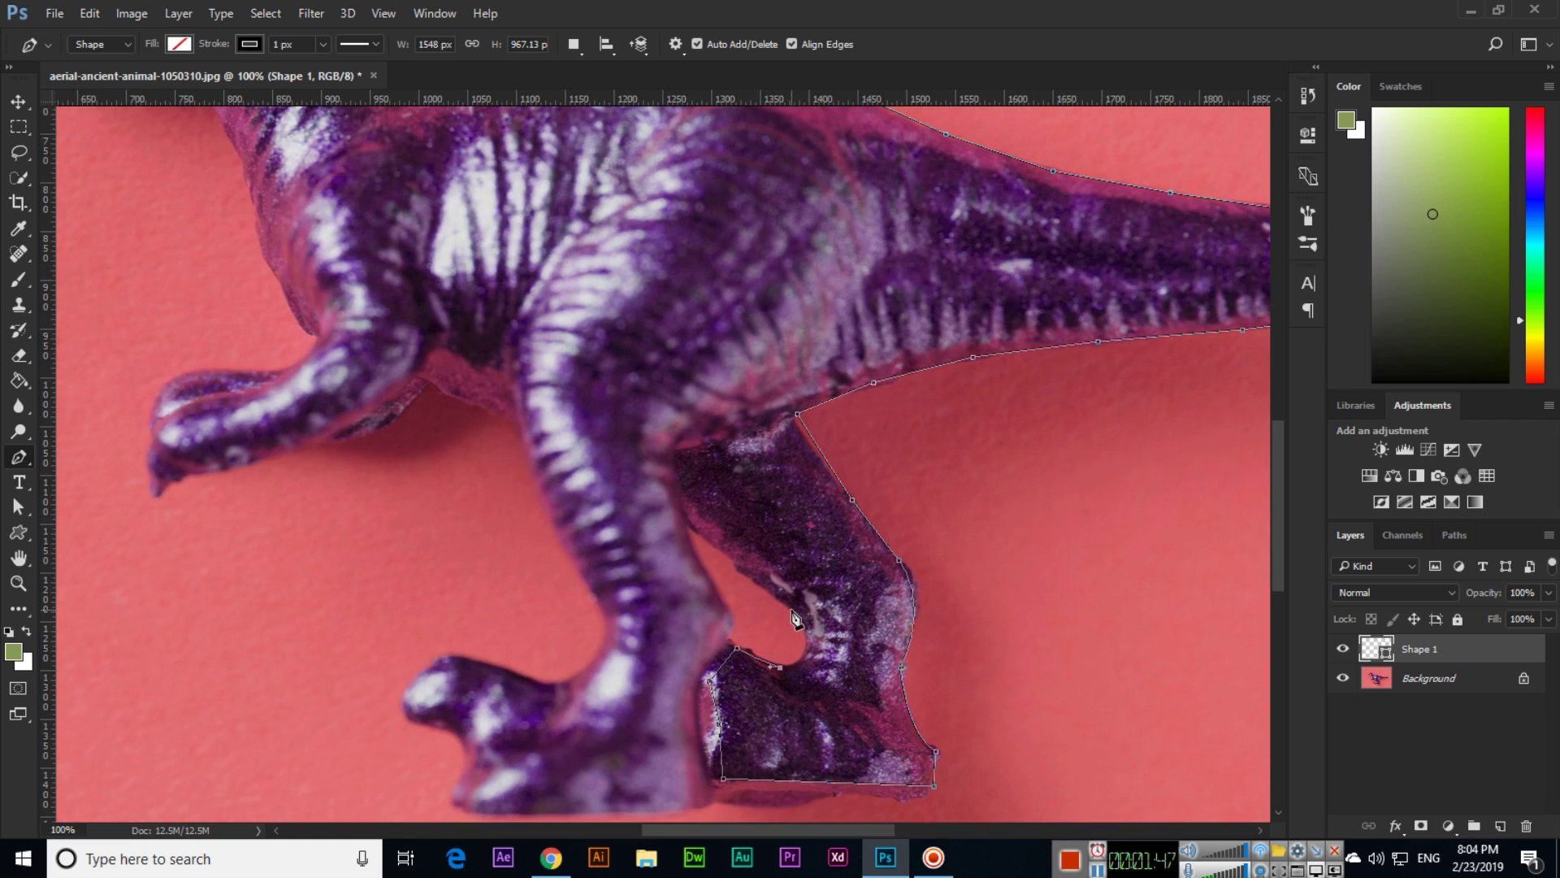
drag(791, 610, 756, 561)
alt+click(792, 611)
click(753, 582)
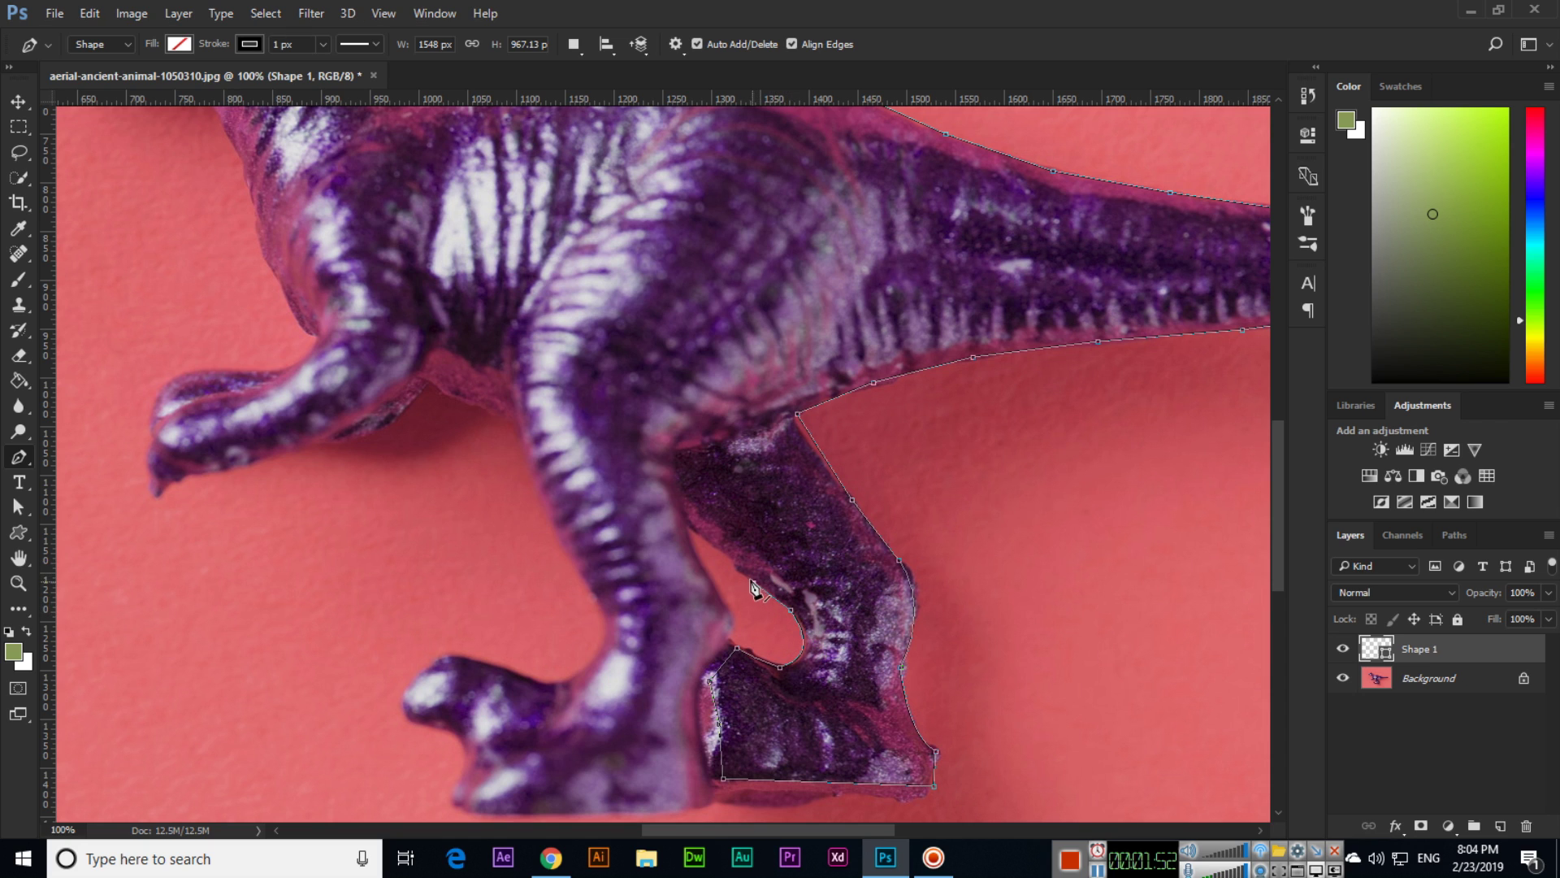
click(687, 525)
Trace the back edge of the front leg from the gap between the legs down to the heel
drag(735, 613, 713, 660)
alt+click(726, 604)
alt+click(729, 641)
drag(715, 787, 827, 719)
Trace the sole of the front leg's foot and the underside of the raised toe up to its tip
click(767, 692)
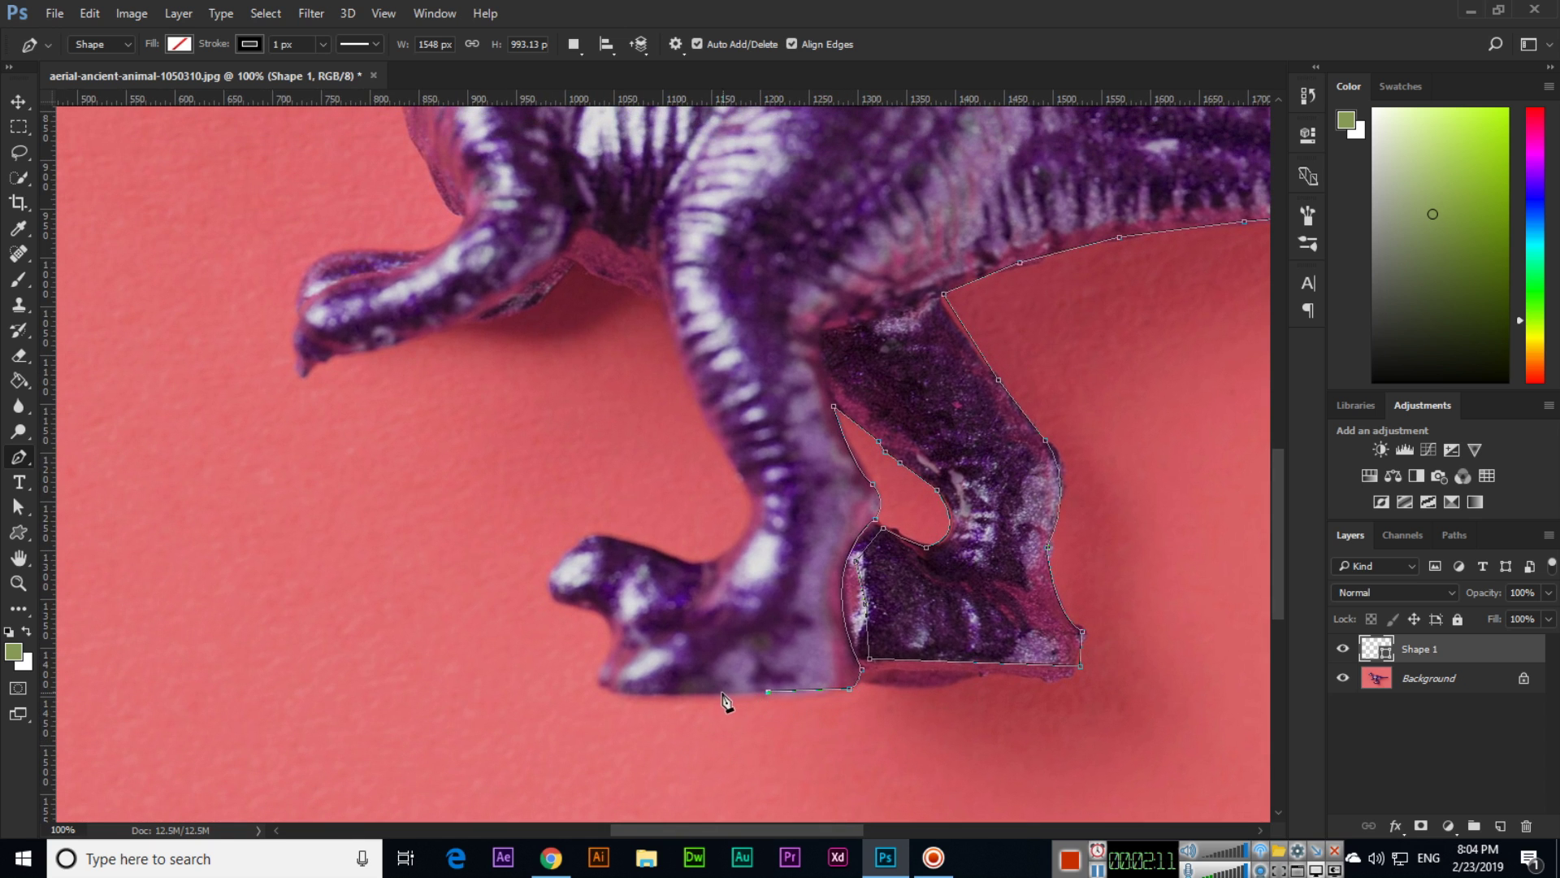
click(714, 692)
click(654, 692)
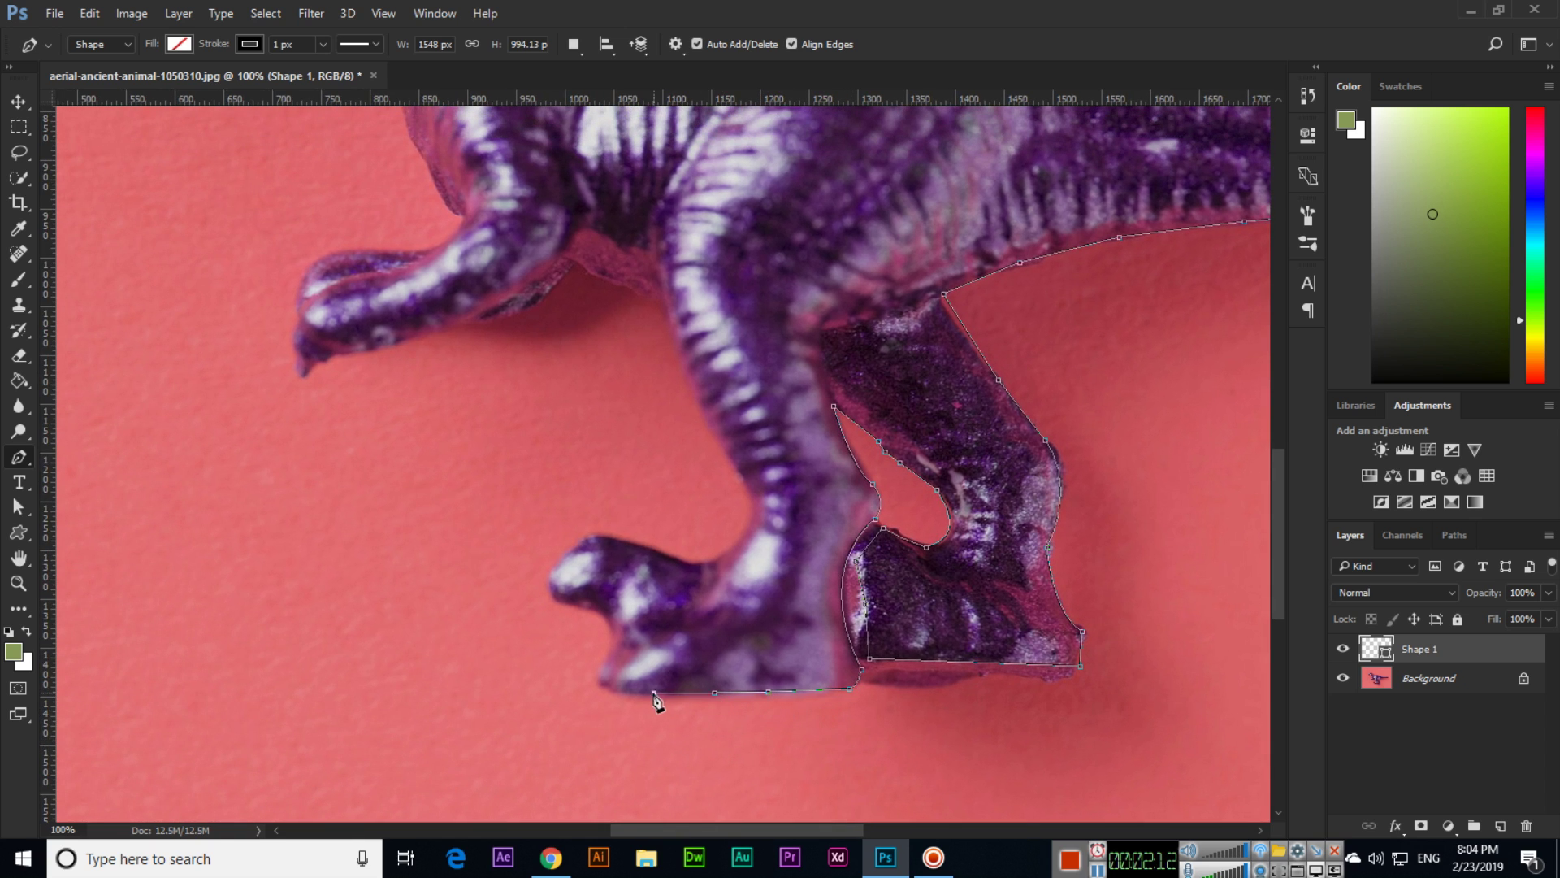
click(608, 689)
click(599, 678)
drag(590, 608, 548, 606)
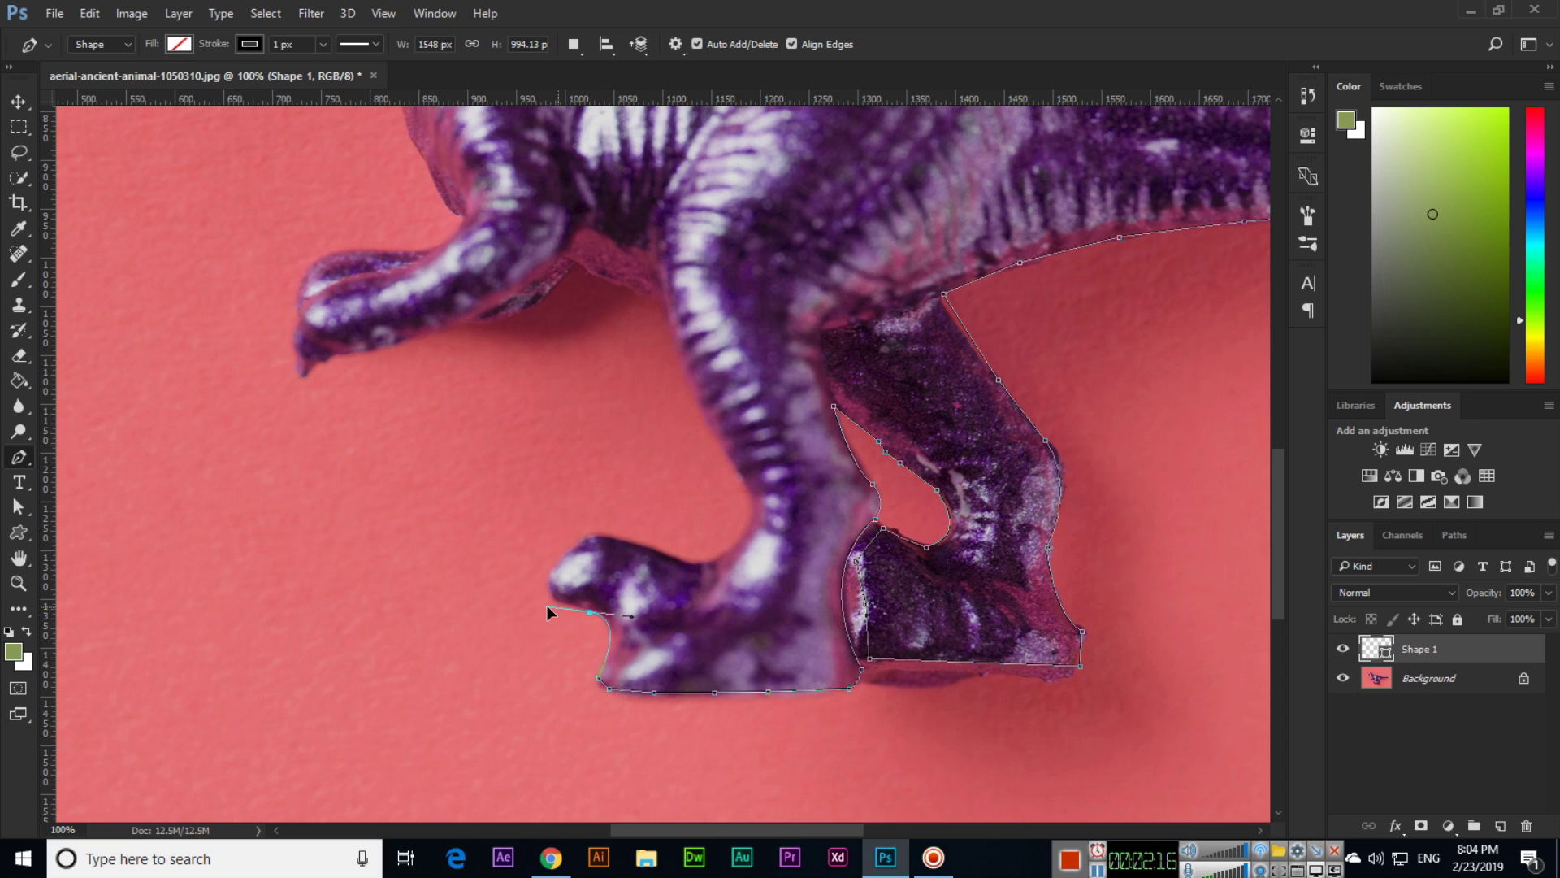
alt+click(590, 610)
click(548, 579)
drag(548, 579, 502, 695)
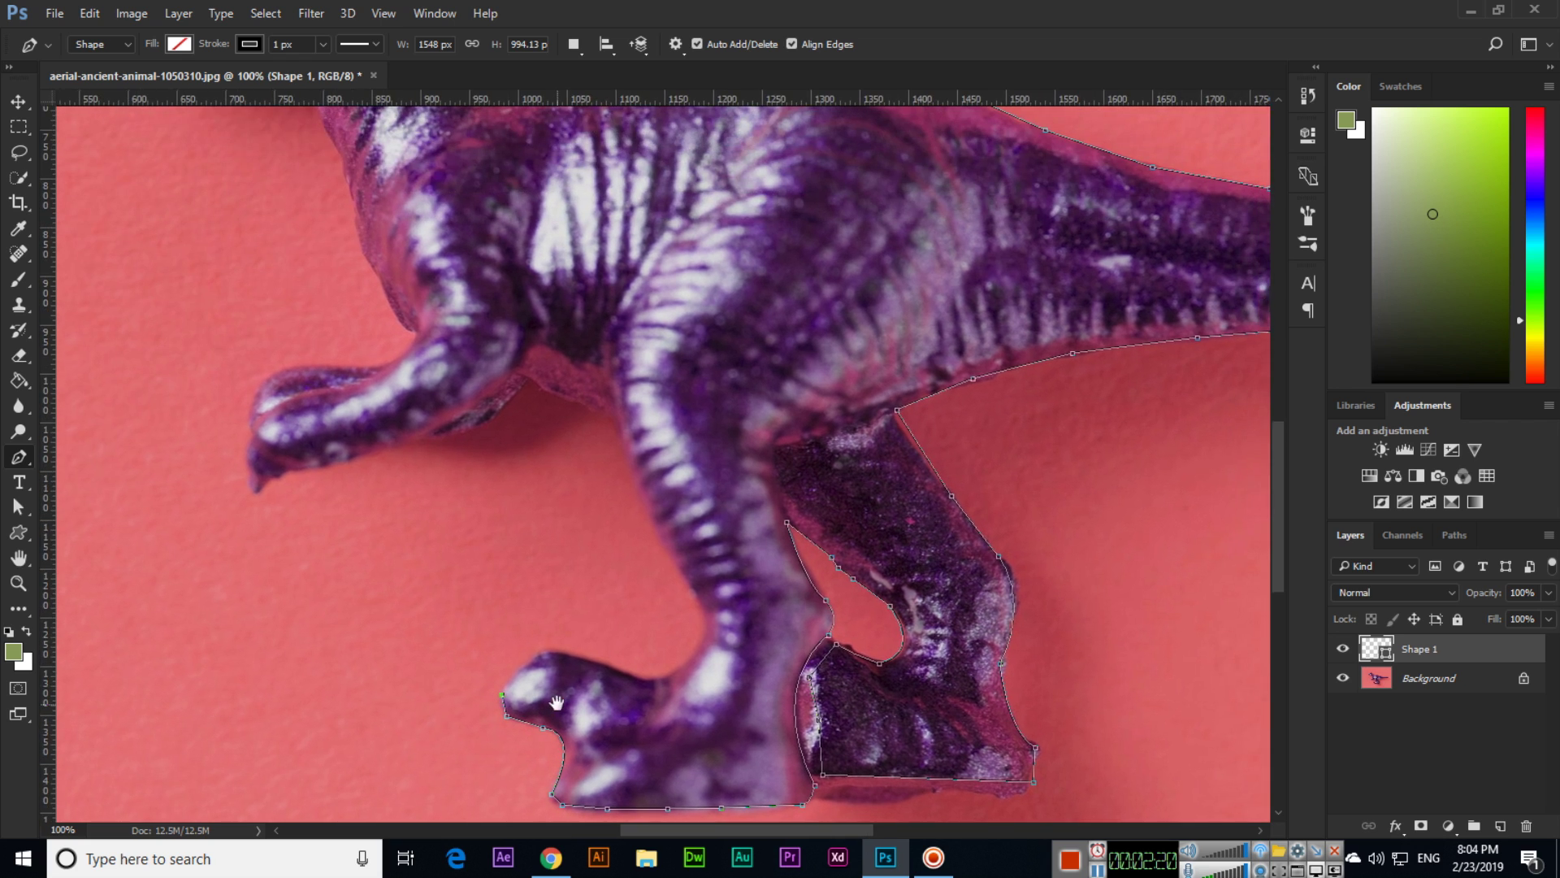
Trace over the raised toe and up the front edge of the front leg to the belly
click(548, 654)
drag(654, 685, 699, 734)
alt+click(642, 680)
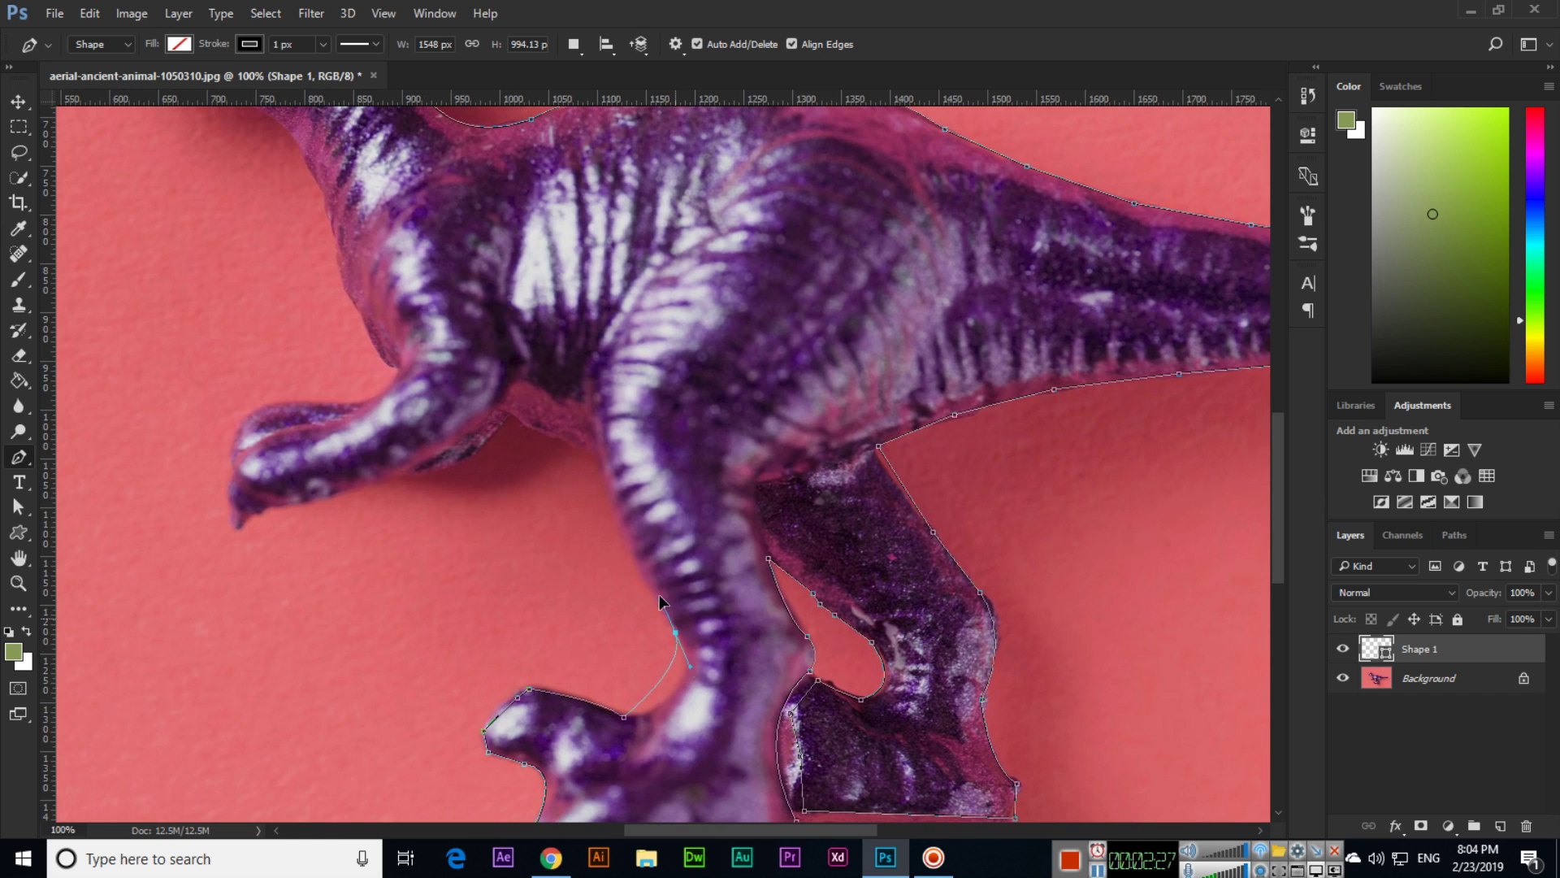
drag(660, 601, 645, 560)
drag(601, 457, 598, 415)
click(600, 457)
Trace along the belly and the lower edge of the far arm
click(574, 444)
click(559, 435)
drag(547, 446, 738, 557)
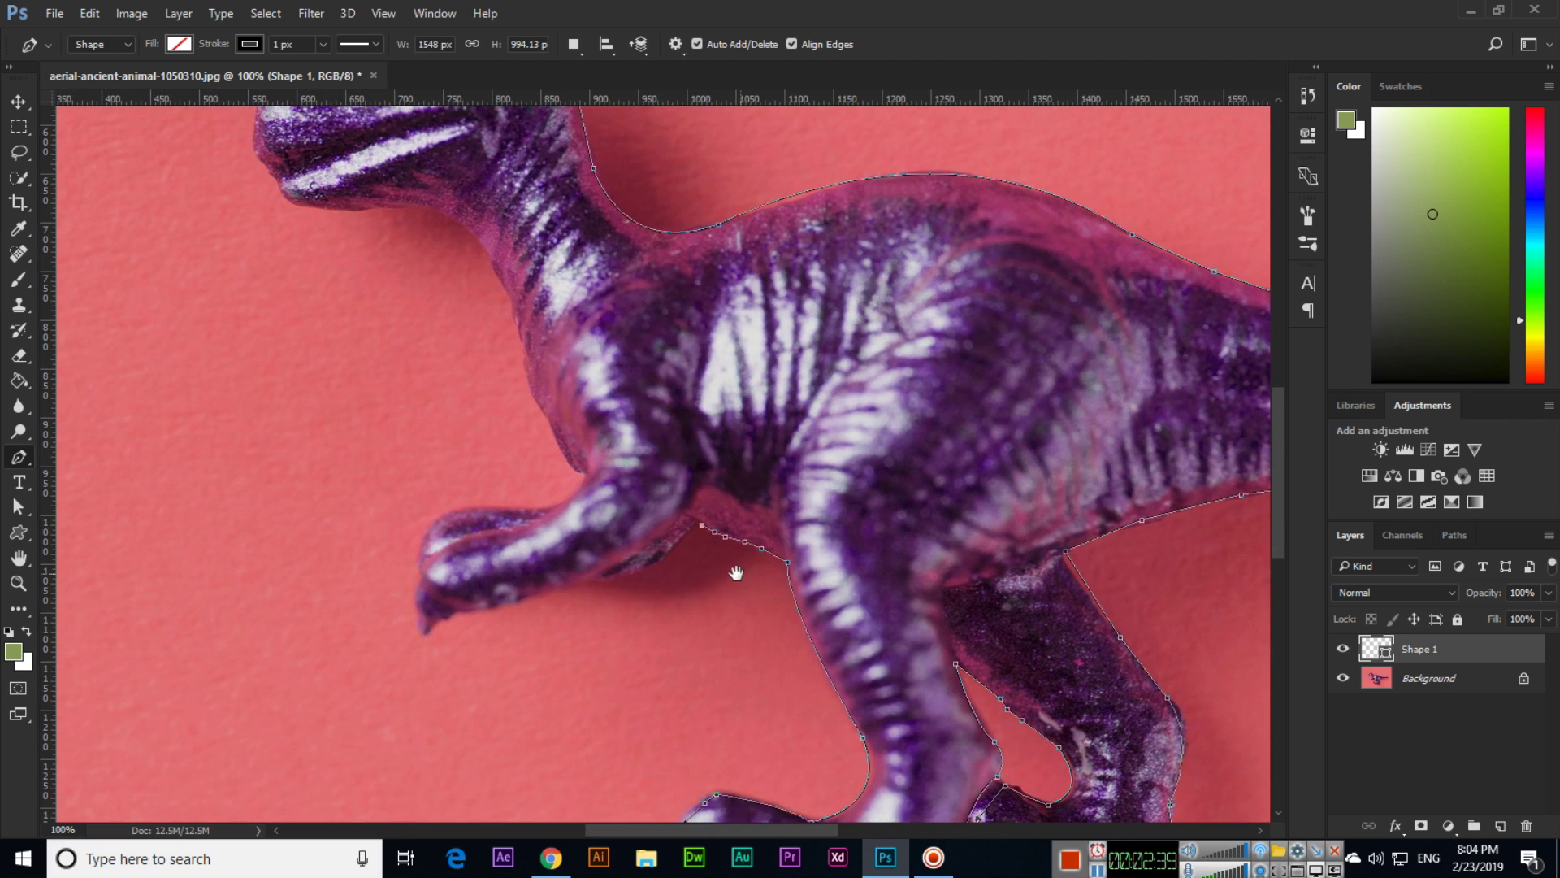
click(644, 570)
drag(644, 570, 656, 568)
click(622, 579)
drag(651, 620, 787, 599)
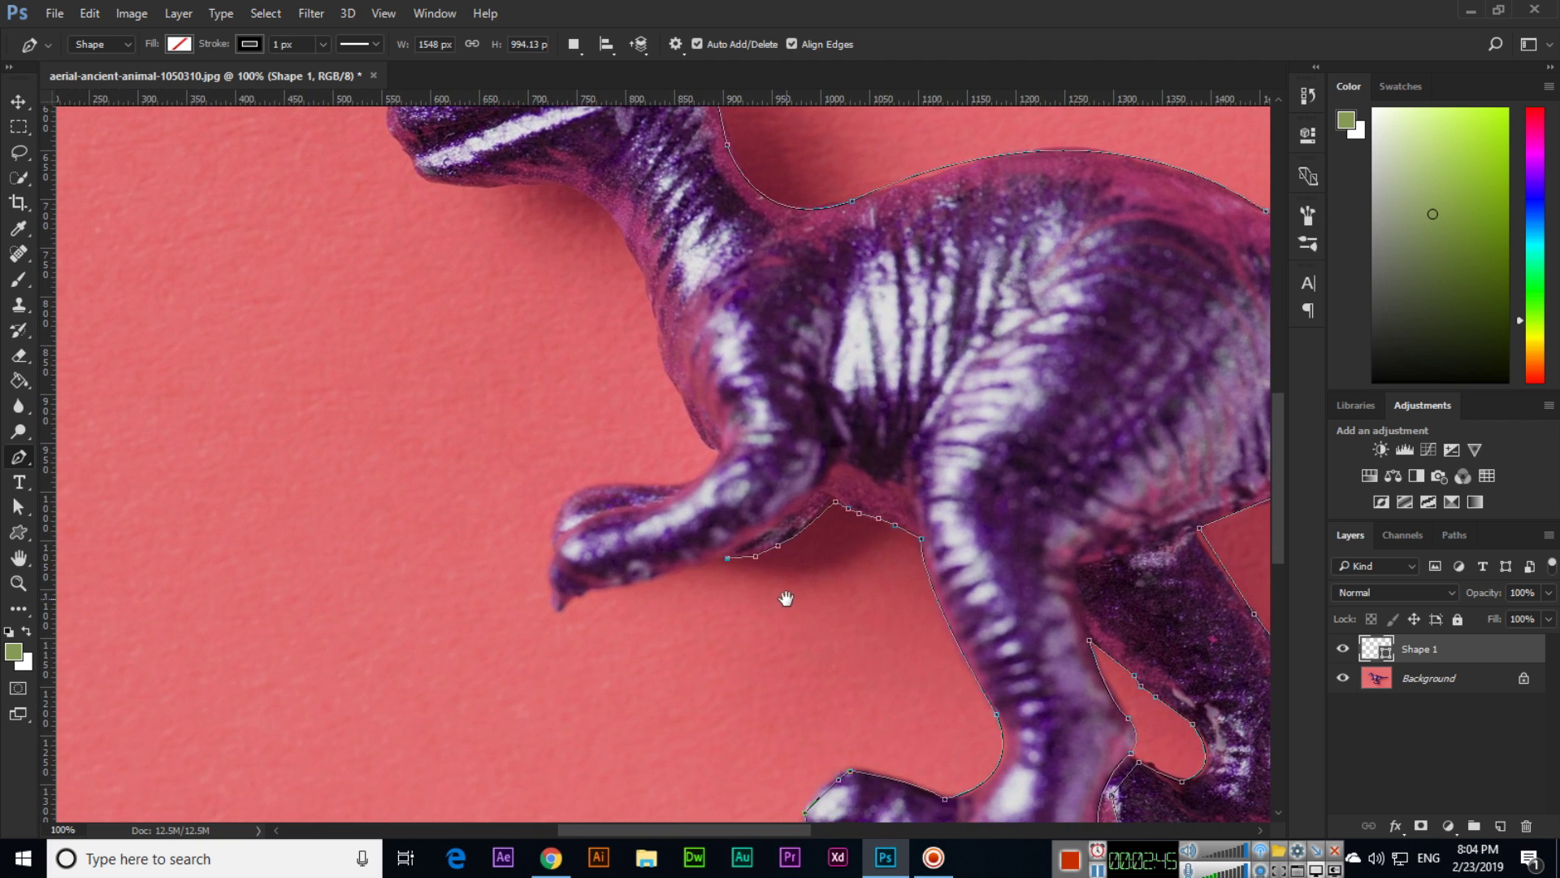
Trace the underside of the forearm and around the claws of the hand
click(649, 580)
click(593, 589)
click(581, 595)
click(572, 599)
click(562, 610)
click(559, 609)
click(553, 593)
click(551, 577)
click(552, 548)
Trace over the top of the hand and along the forearm to where the arm meets the chest
drag(595, 485, 630, 482)
drag(689, 491, 759, 596)
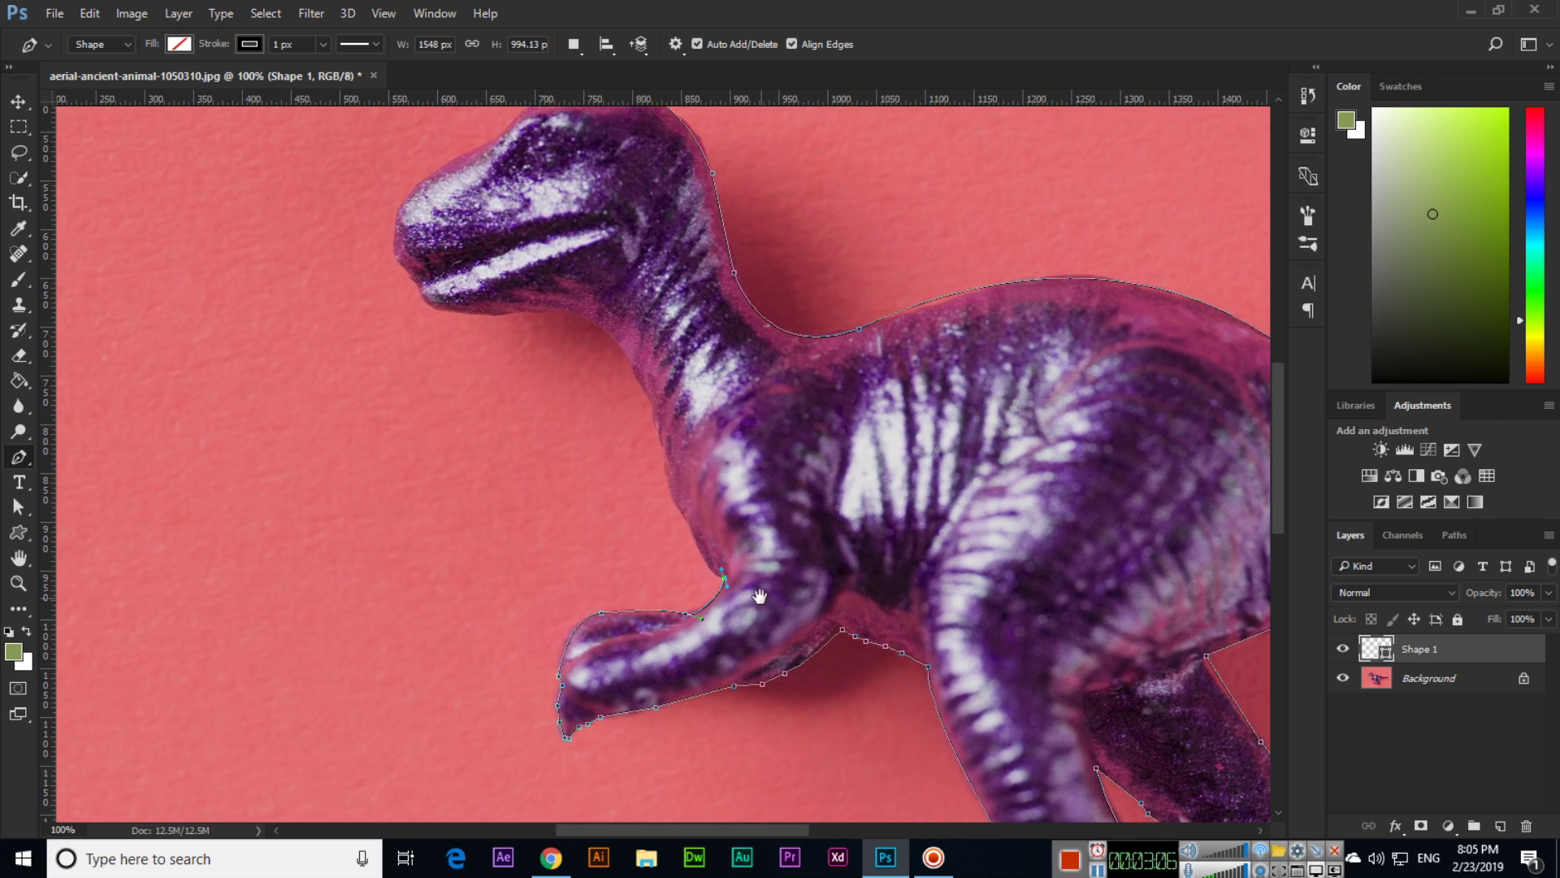
alt+click(718, 577)
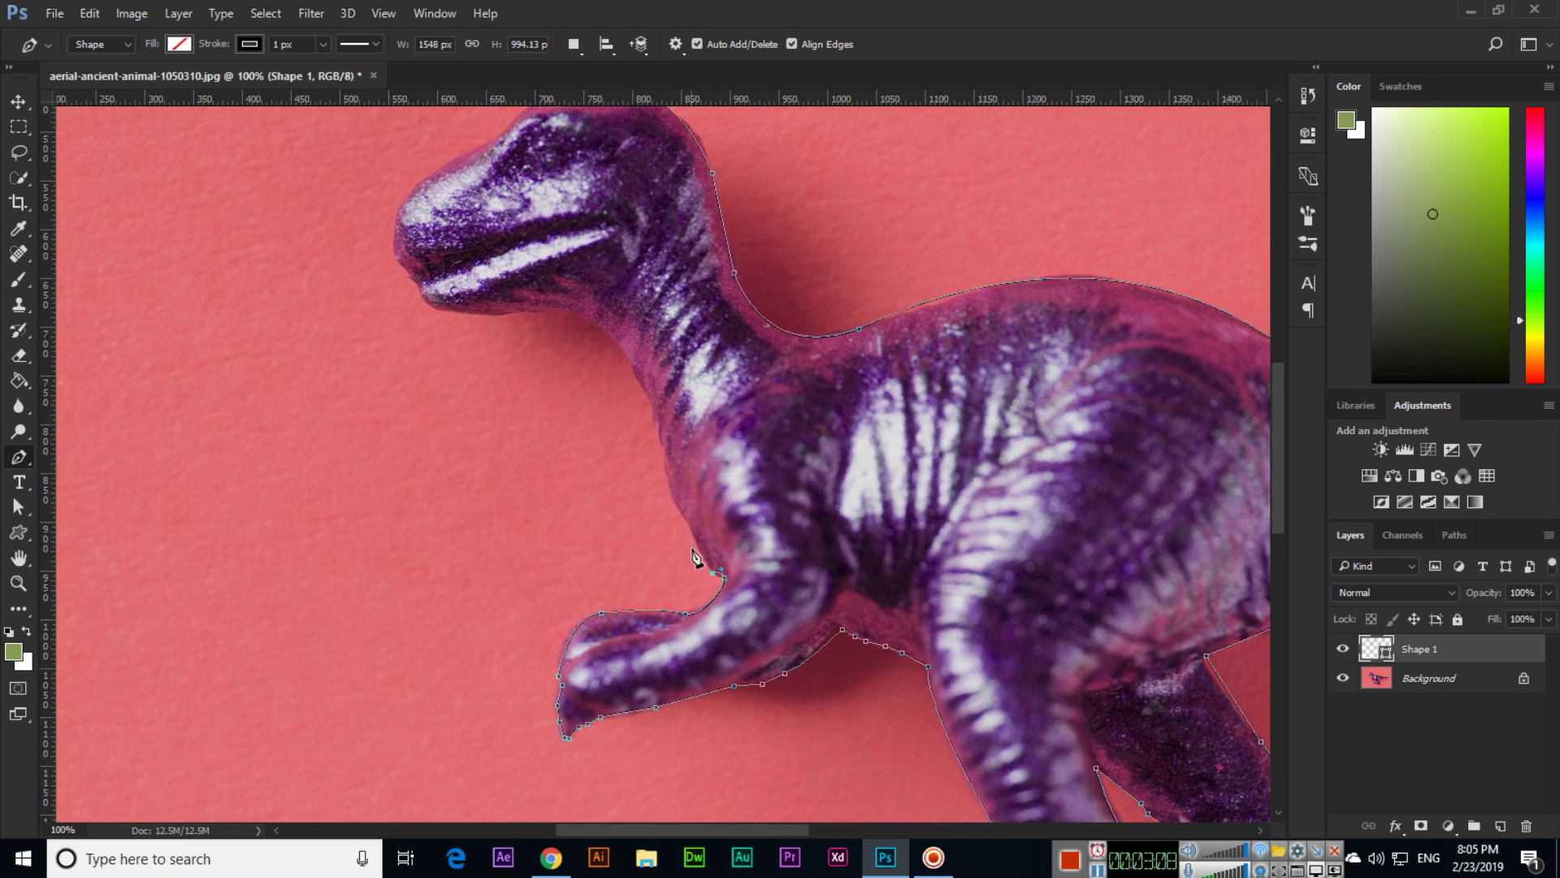
click(724, 578)
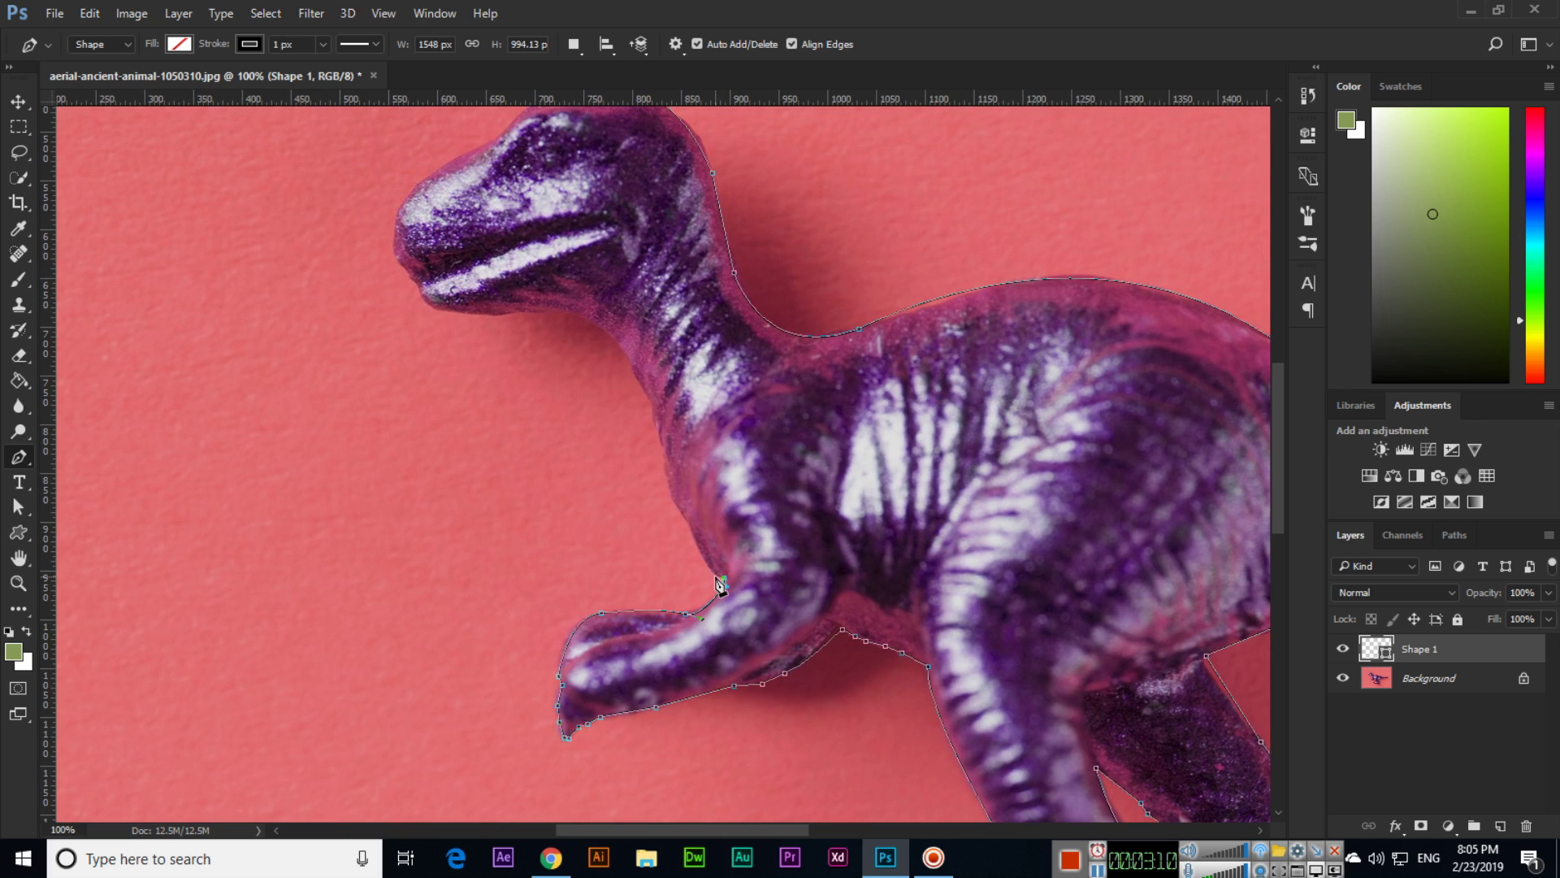
Trace up the chest and the front of the neck to the throat below the jaw
drag(687, 517, 687, 516)
alt+click(690, 527)
click(673, 502)
click(665, 457)
drag(579, 317, 515, 307)
drag(664, 345, 825, 486)
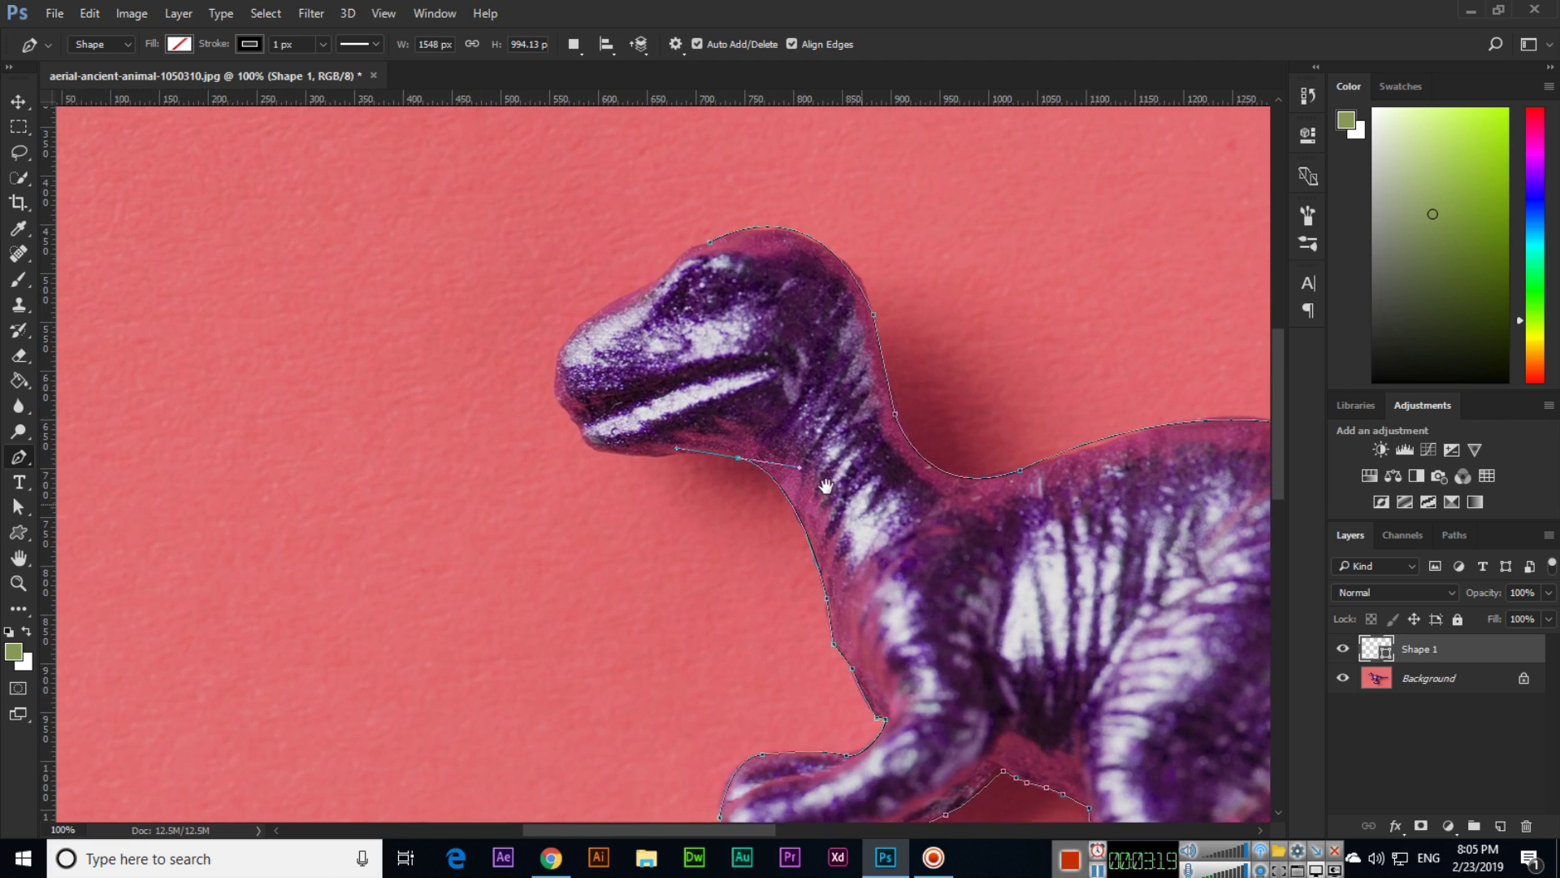
alt+click(739, 458)
Trace along the underside of the lower jaw to the front of the mouth
drag(649, 464, 649, 465)
alt+click(664, 456)
click(641, 457)
click(627, 456)
click(606, 452)
drag(581, 421, 581, 421)
alt+click(580, 426)
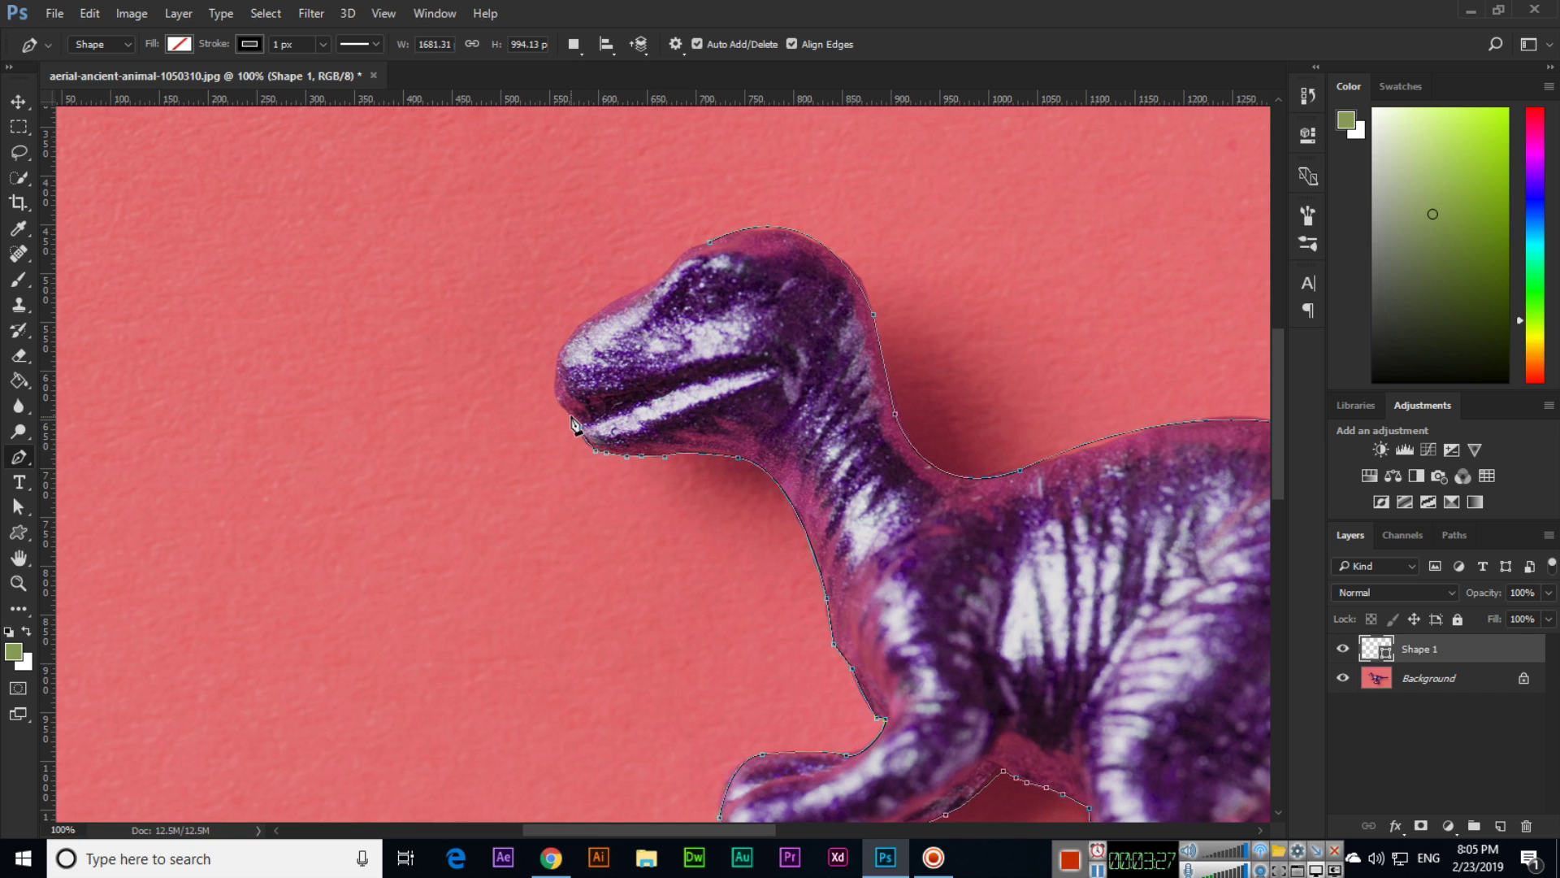
Trace around the snout and up the forehead, closing the path at the starting point on the head
click(571, 415)
click(559, 403)
click(556, 398)
drag(561, 348, 570, 351)
click(579, 327)
click(662, 277)
key(ctrl+0)
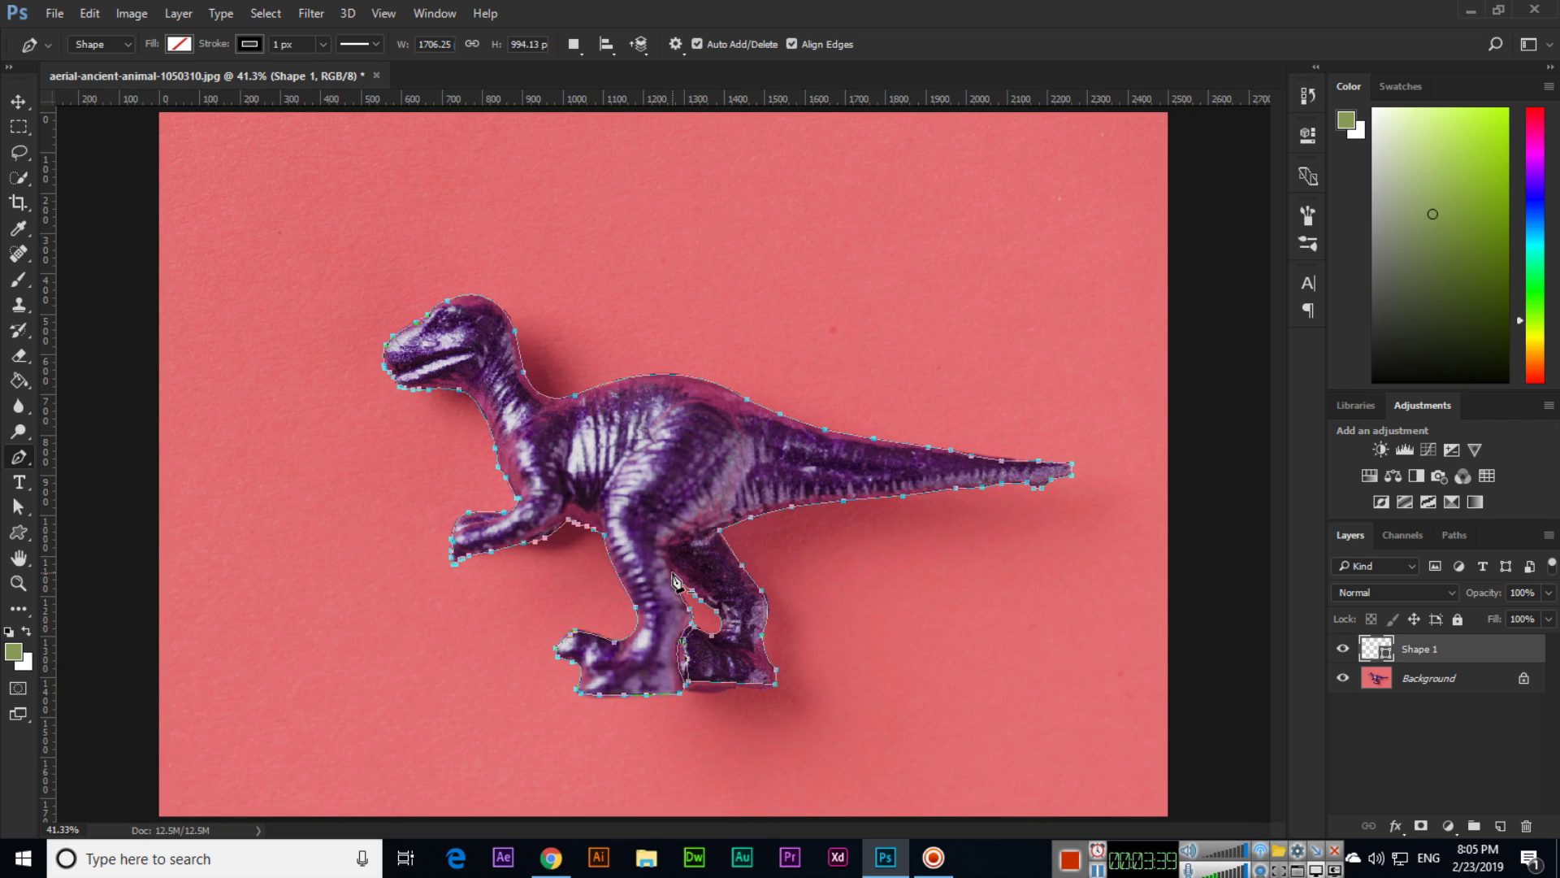
Define the dinosaur outline as a custom shape named "New Custom Shape"
right_click(601, 455)
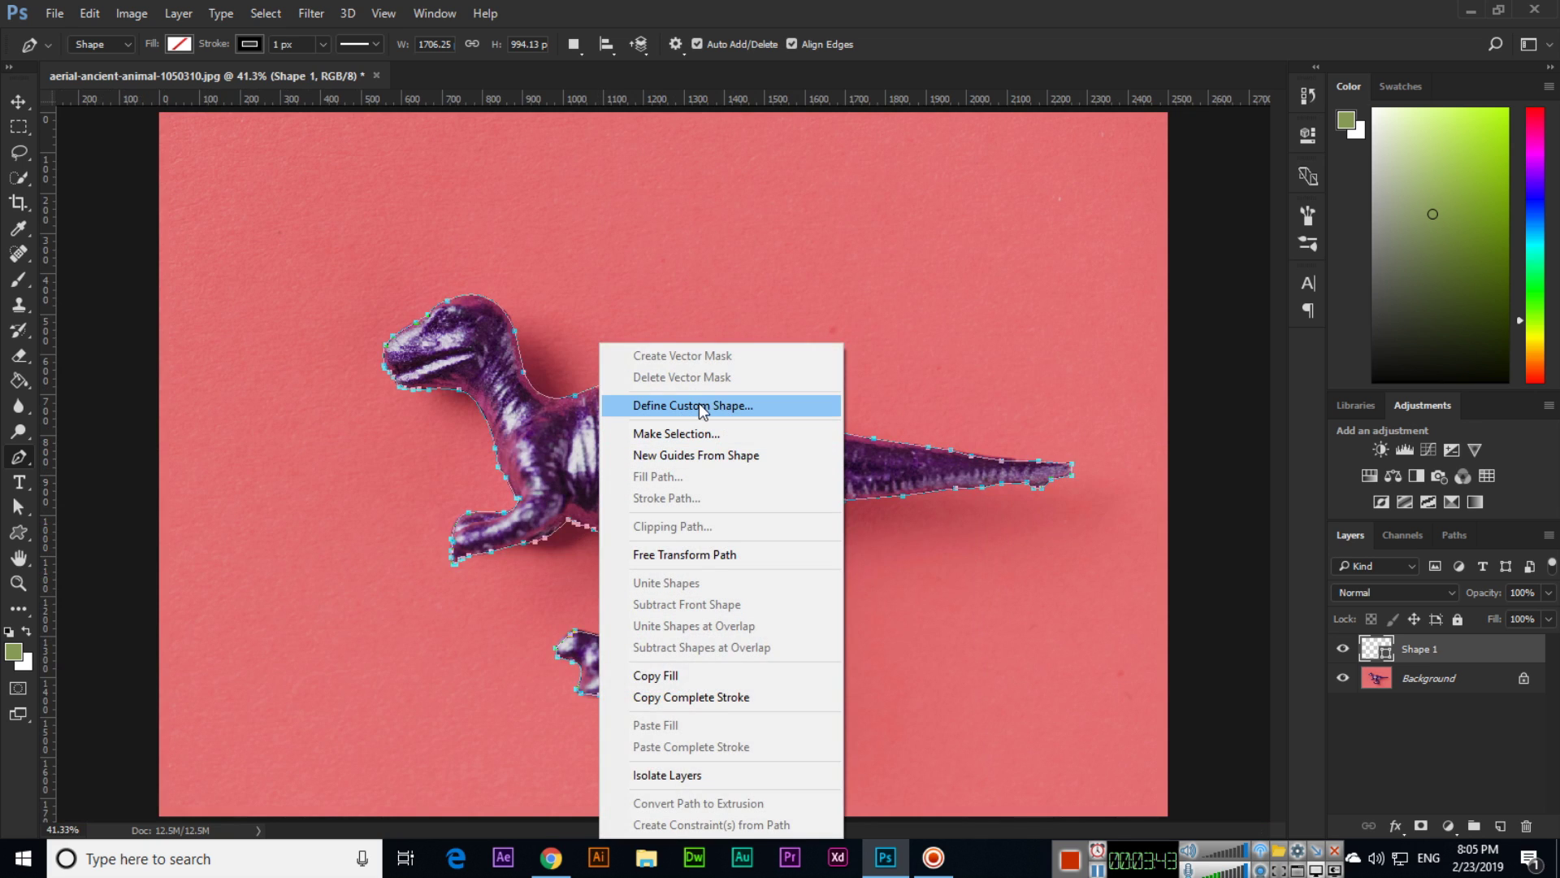
click(710, 66)
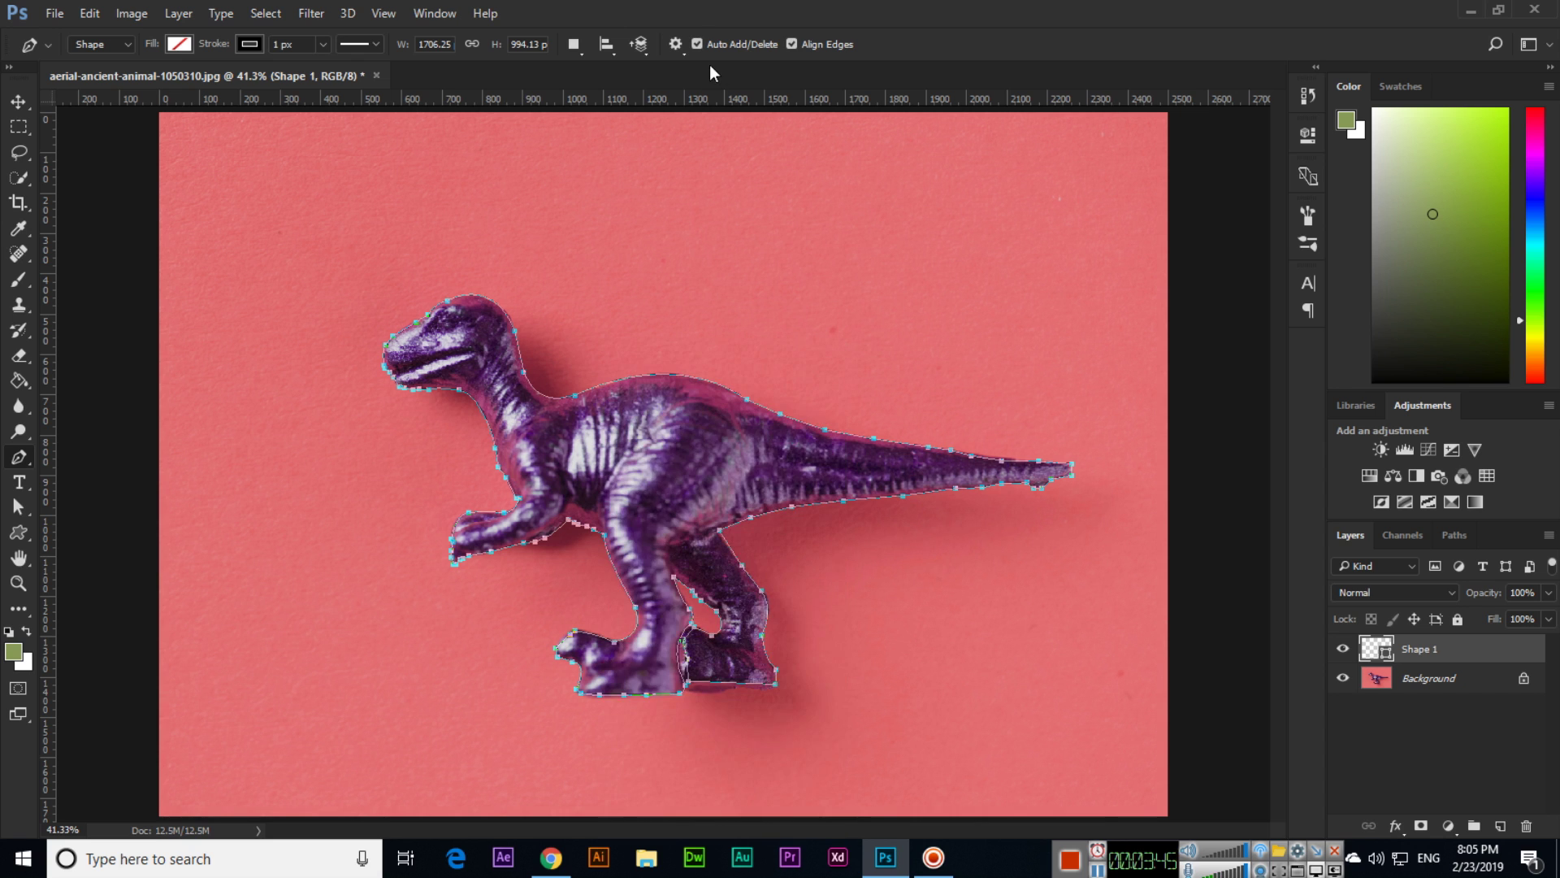
click(90, 15)
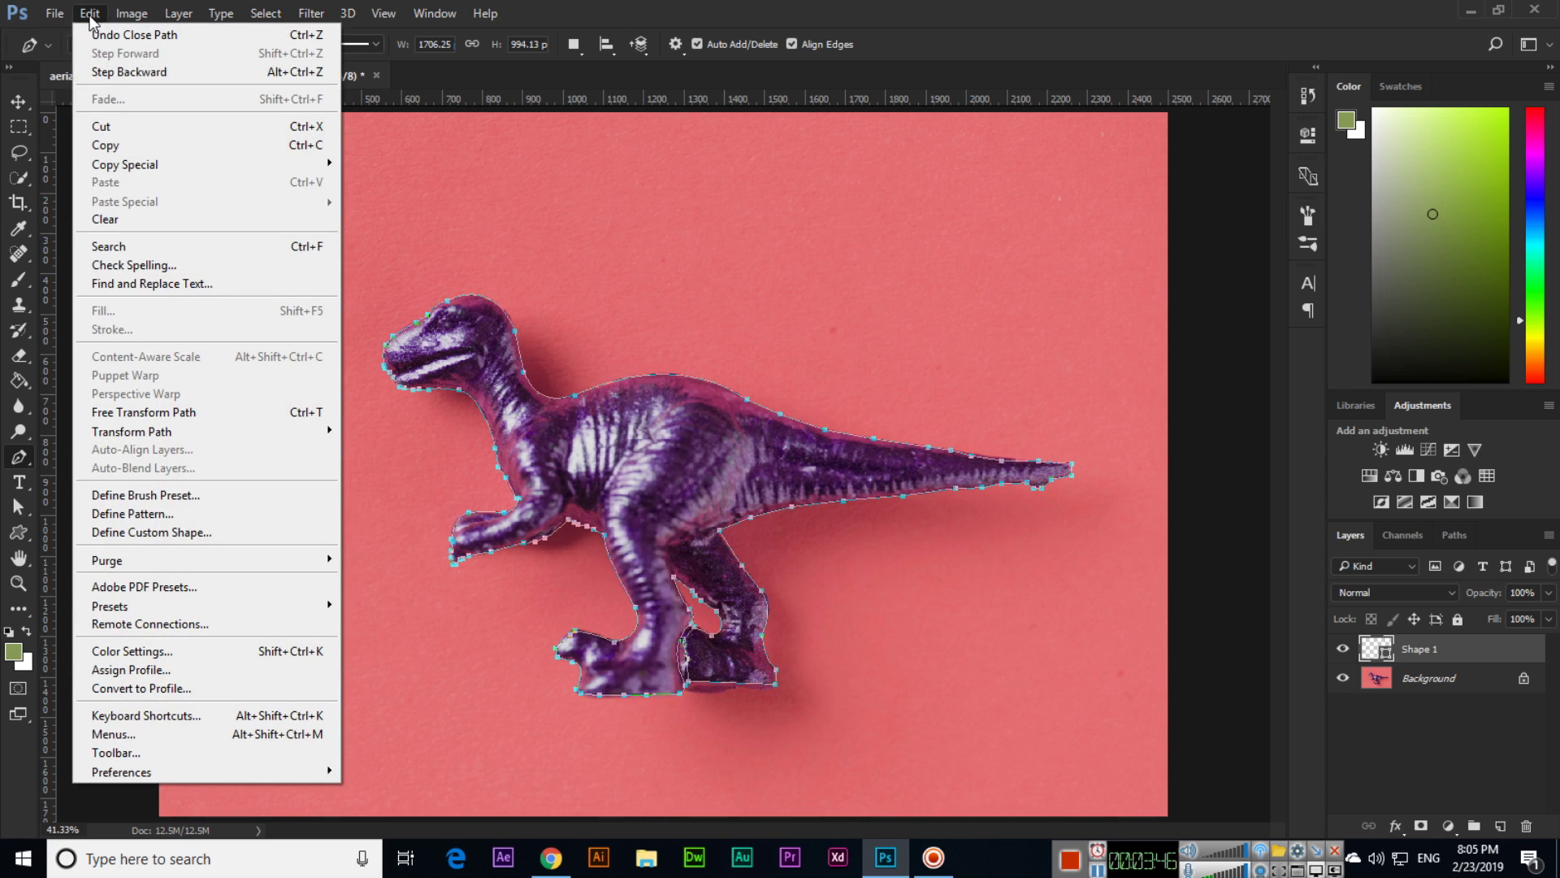
click(193, 532)
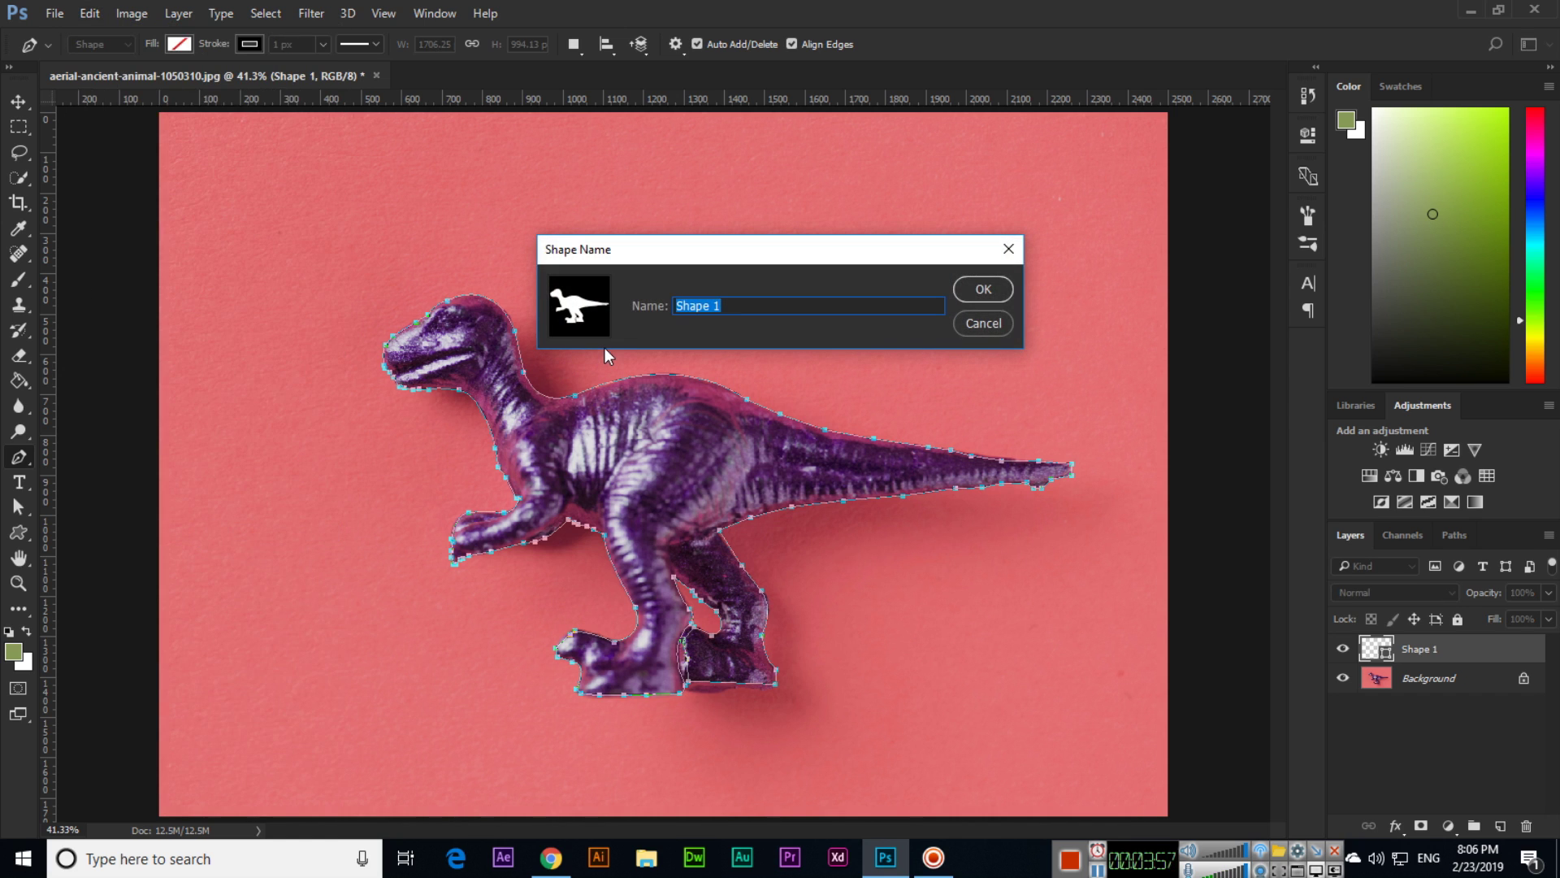
text(New Custom)
click(981, 289)
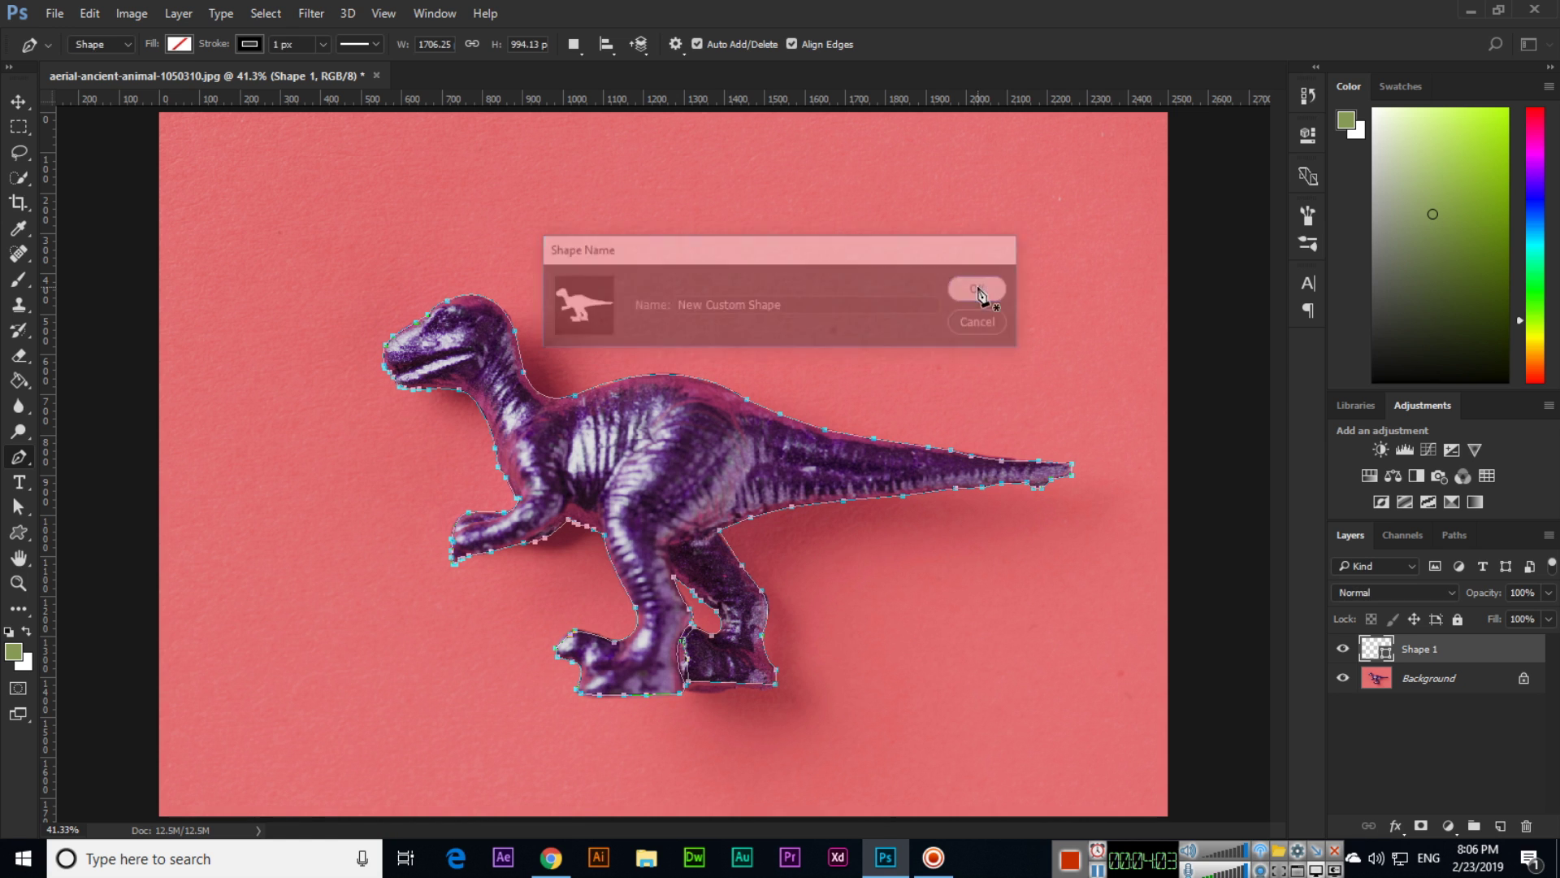
Create a new 1280 x 720 px document at 300 ppi with a white background
click(52, 13)
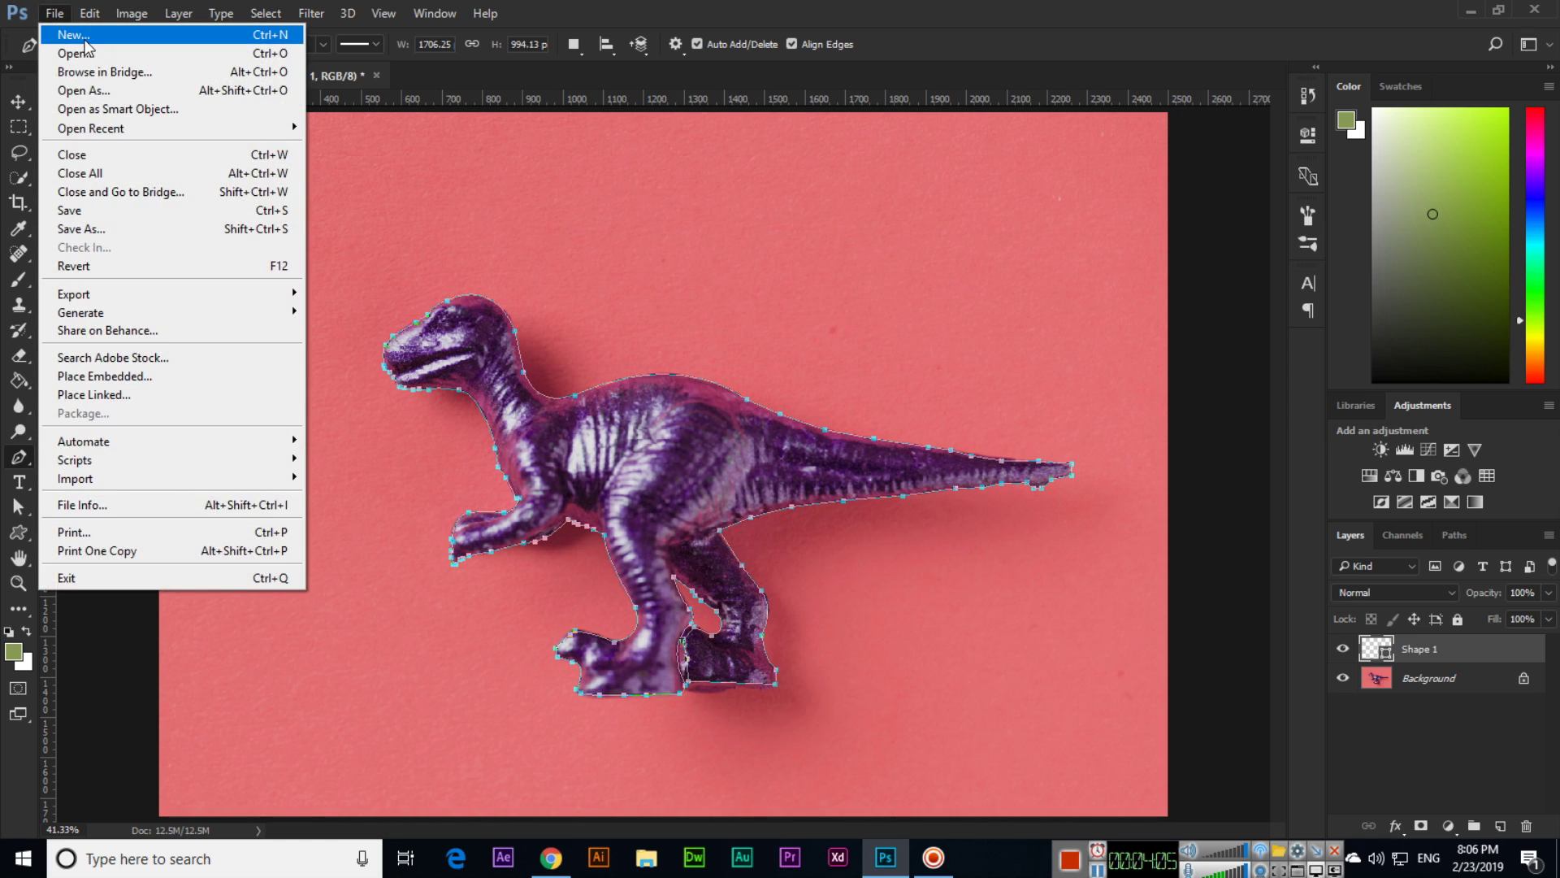
click(65, 32)
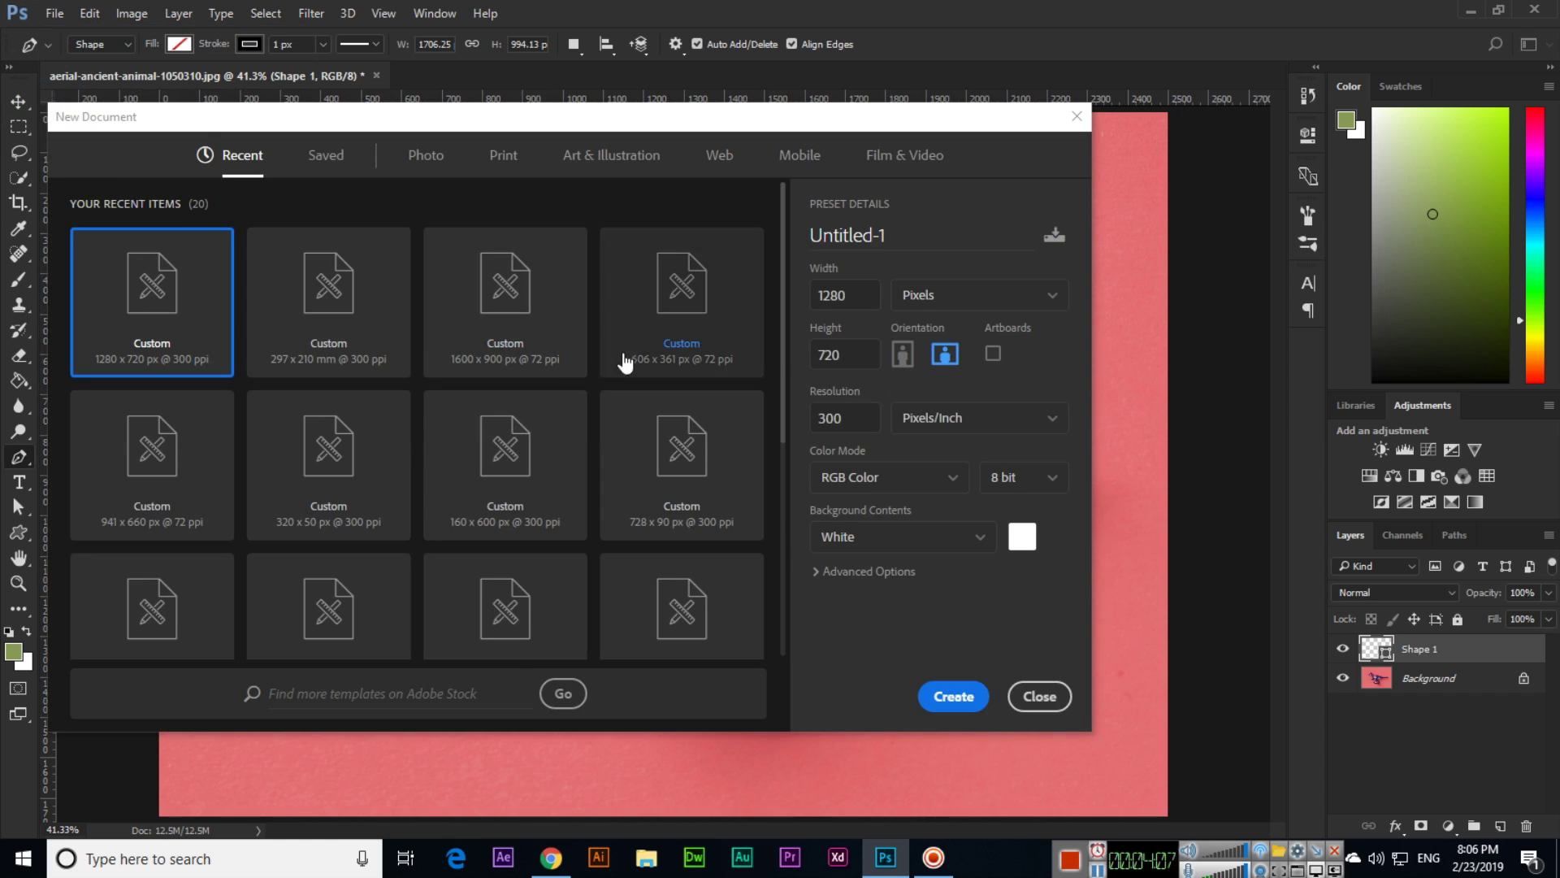
click(956, 704)
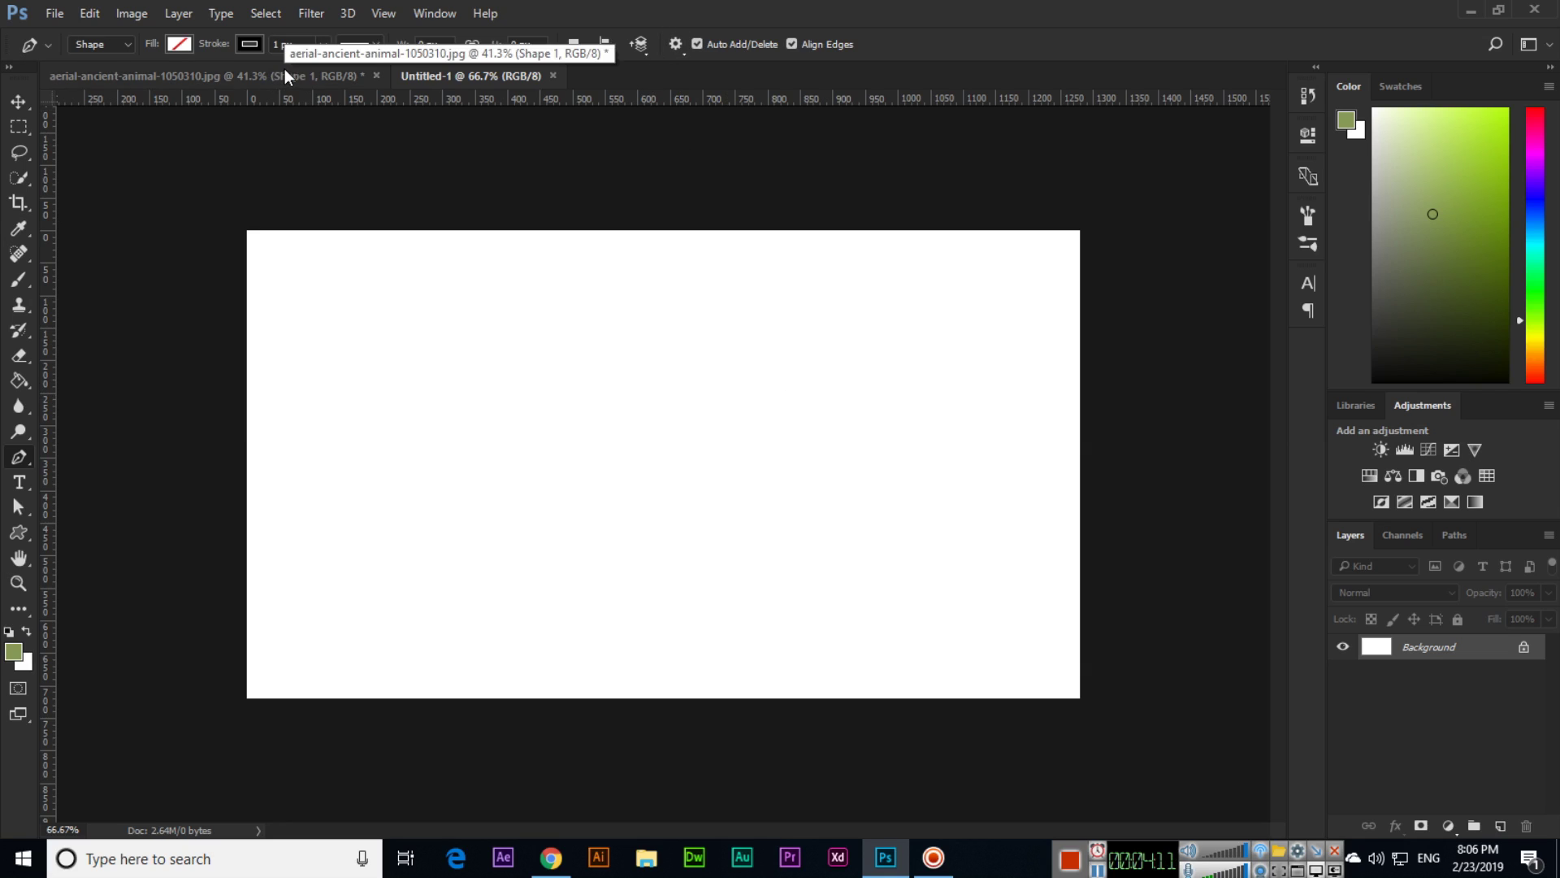
Draw the saved dinosaur custom shape about 717 px wide and 418 px high in the middle of the canvas
click(18, 532)
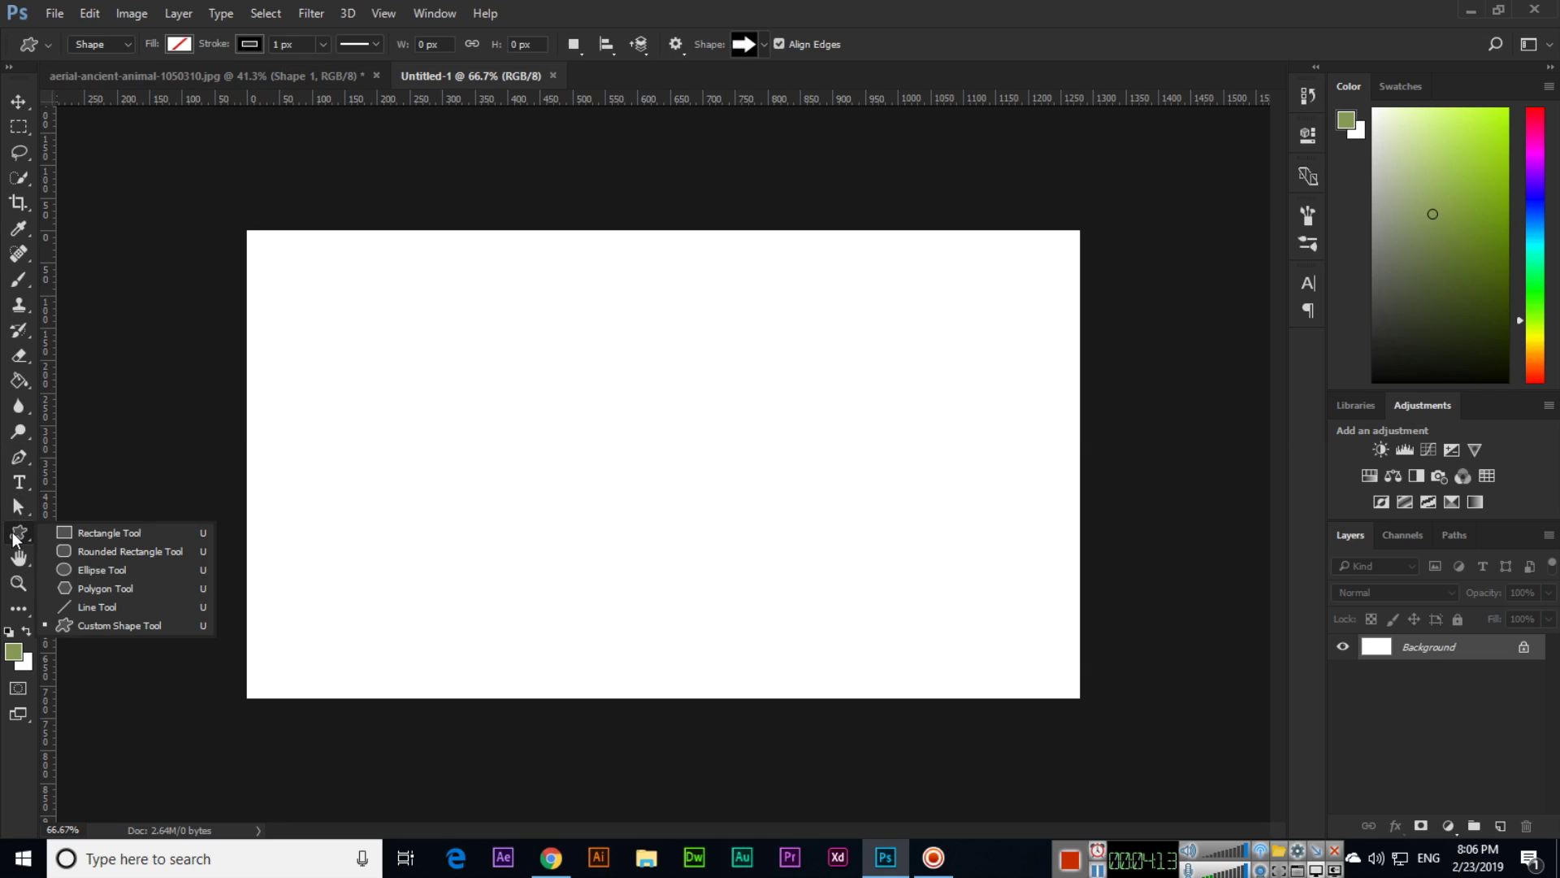
click(87, 631)
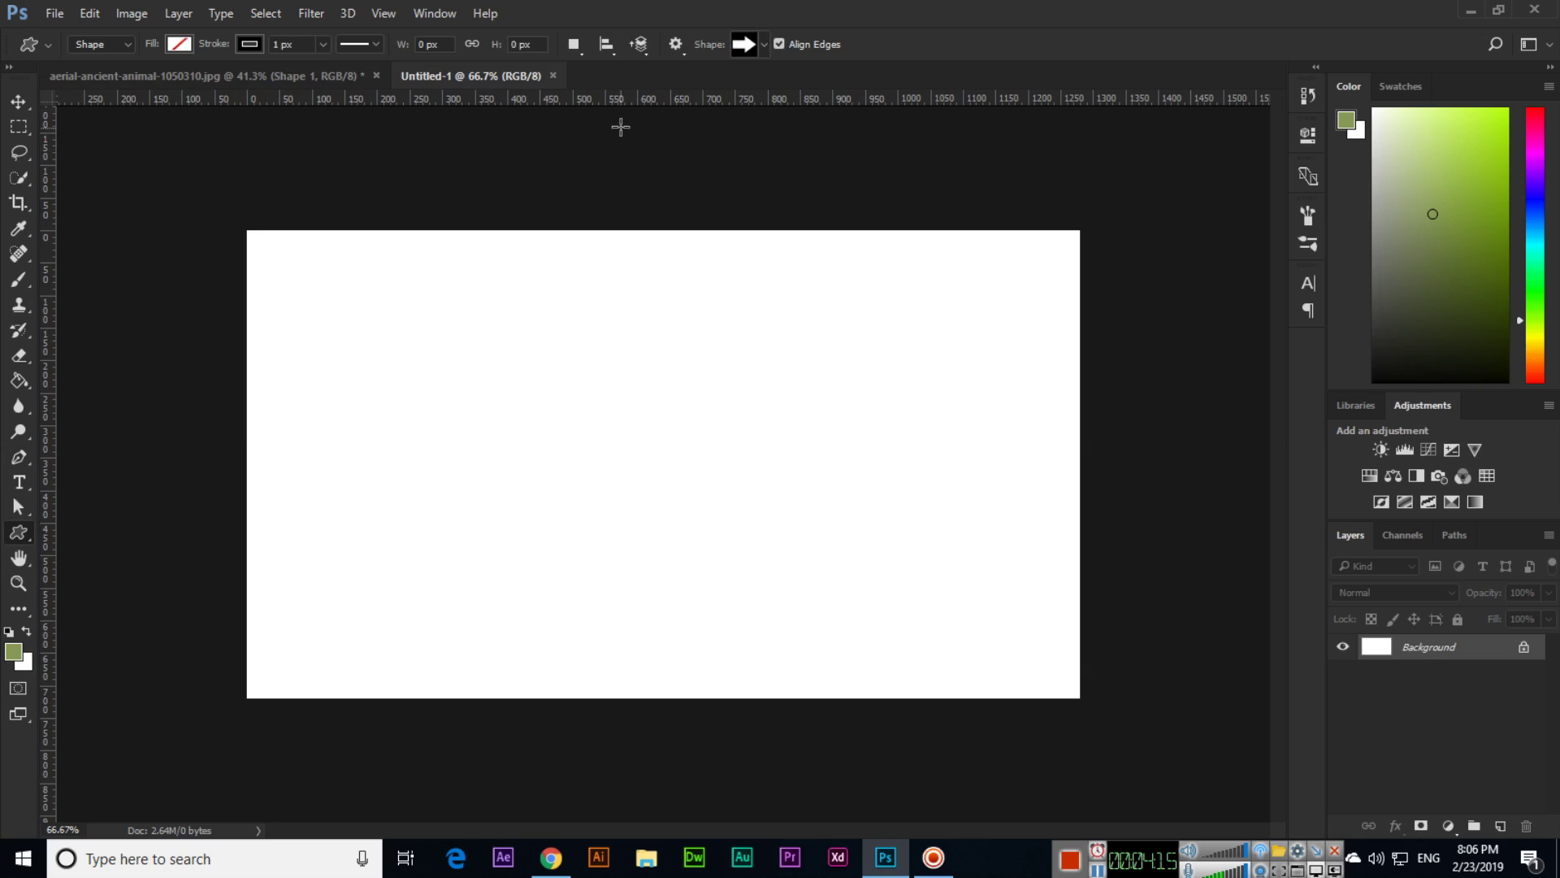
click(764, 44)
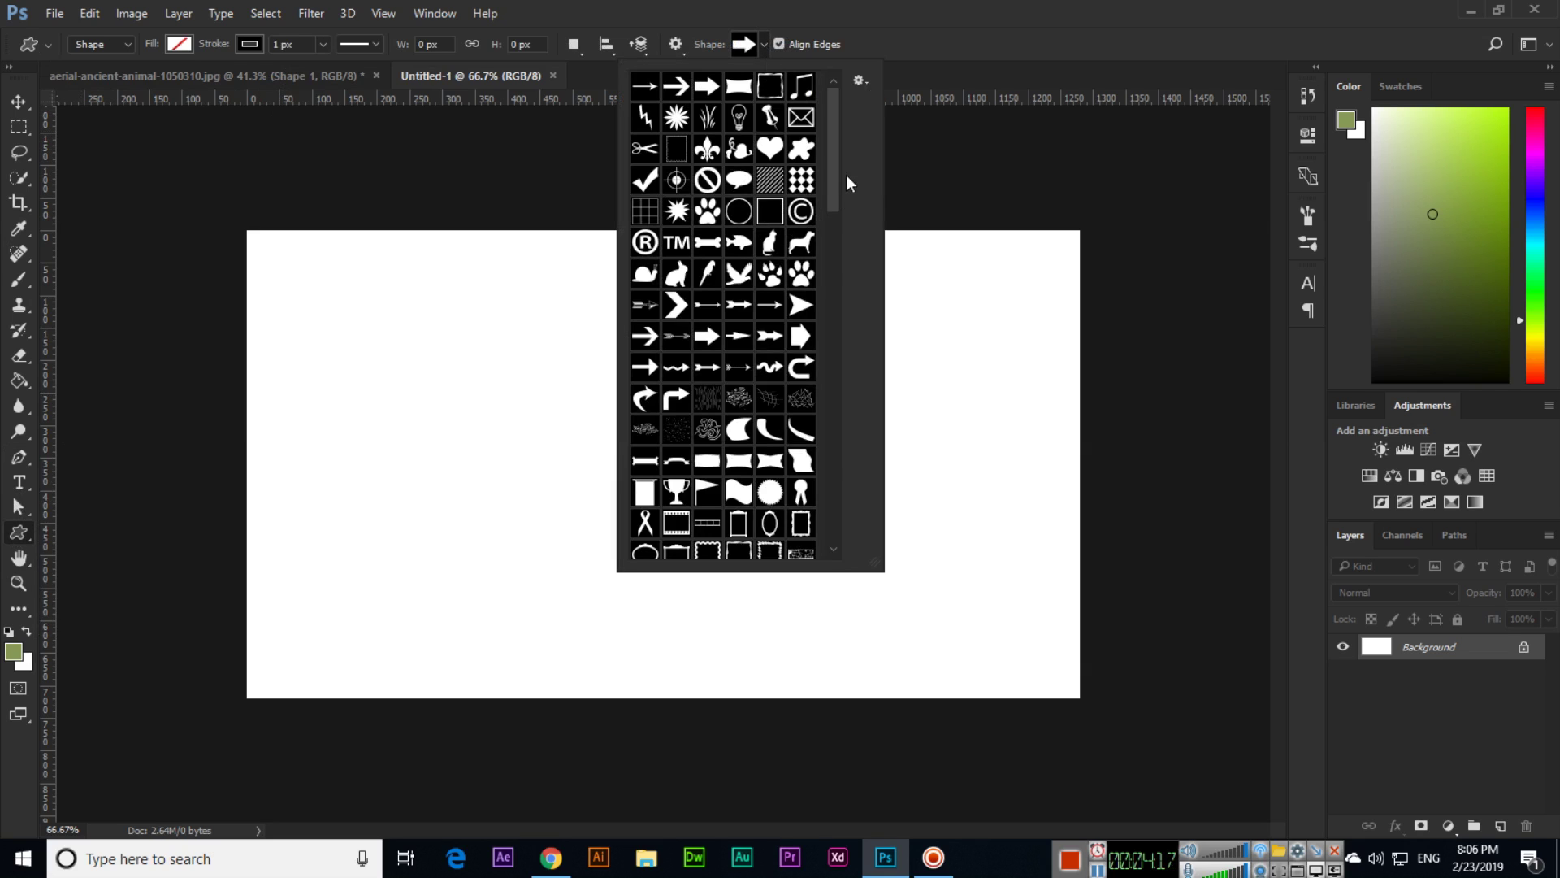
scroll(831, 208, down, 1)
drag(831, 208, 839, 455)
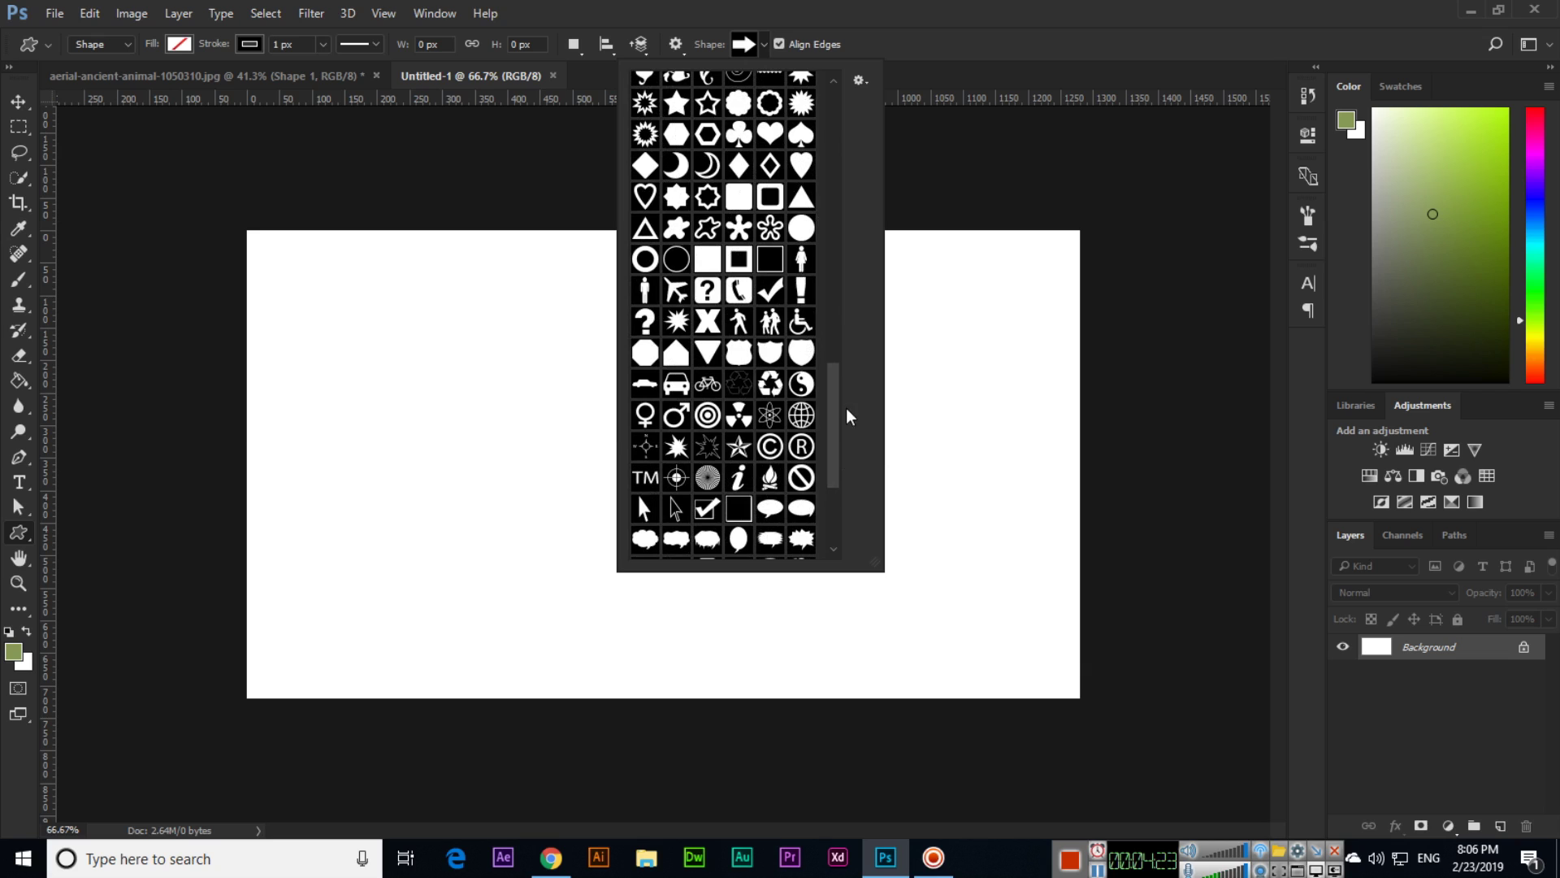
scroll(834, 439, down, 1)
scroll(836, 440, down, 2)
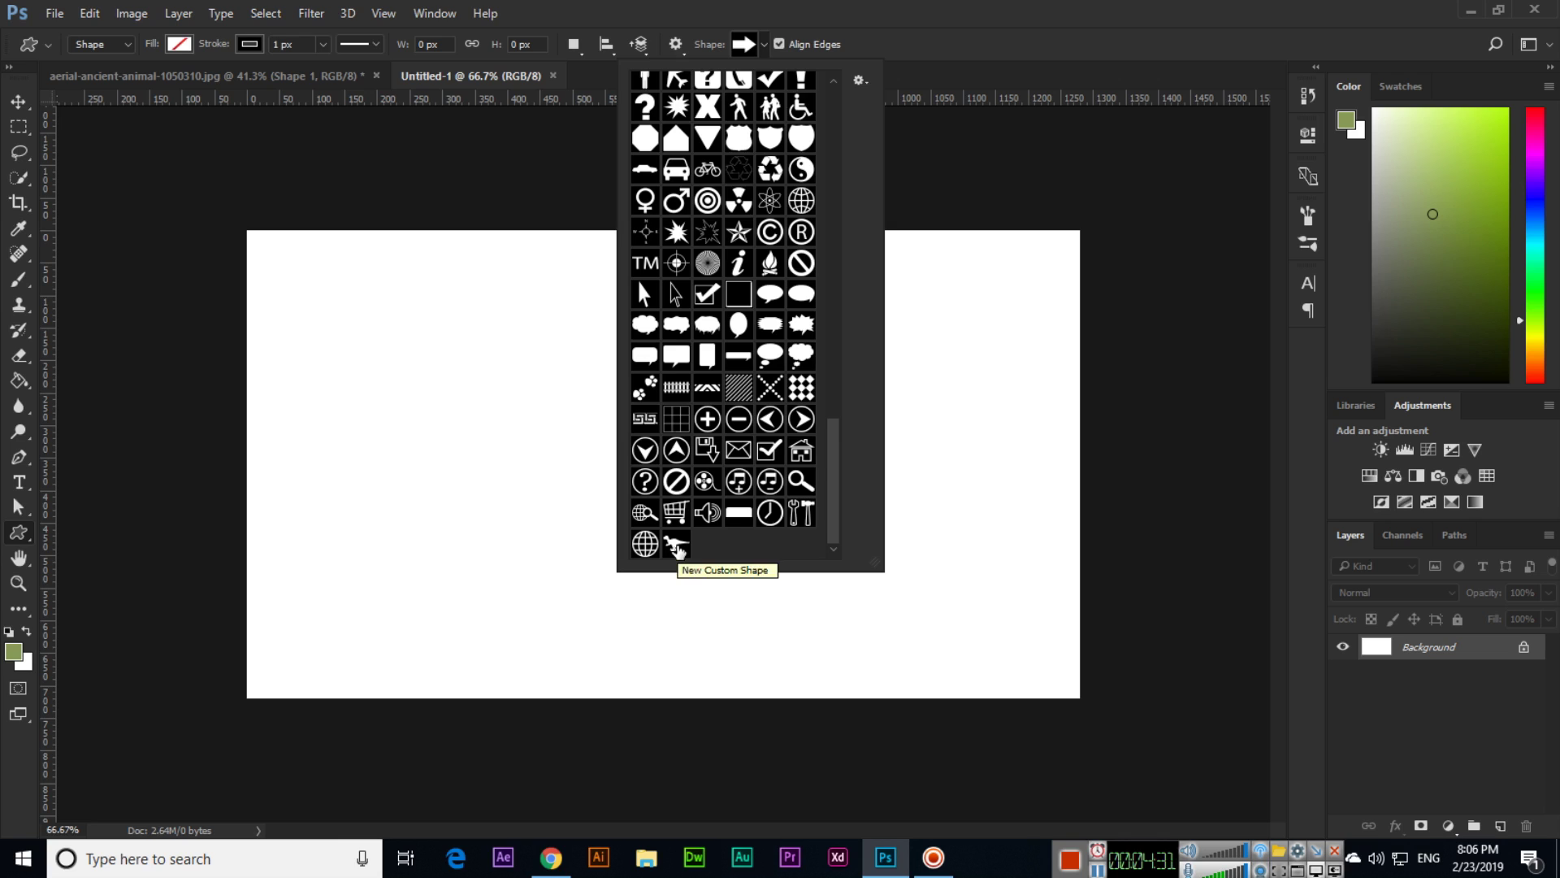
click(677, 546)
click(798, 8)
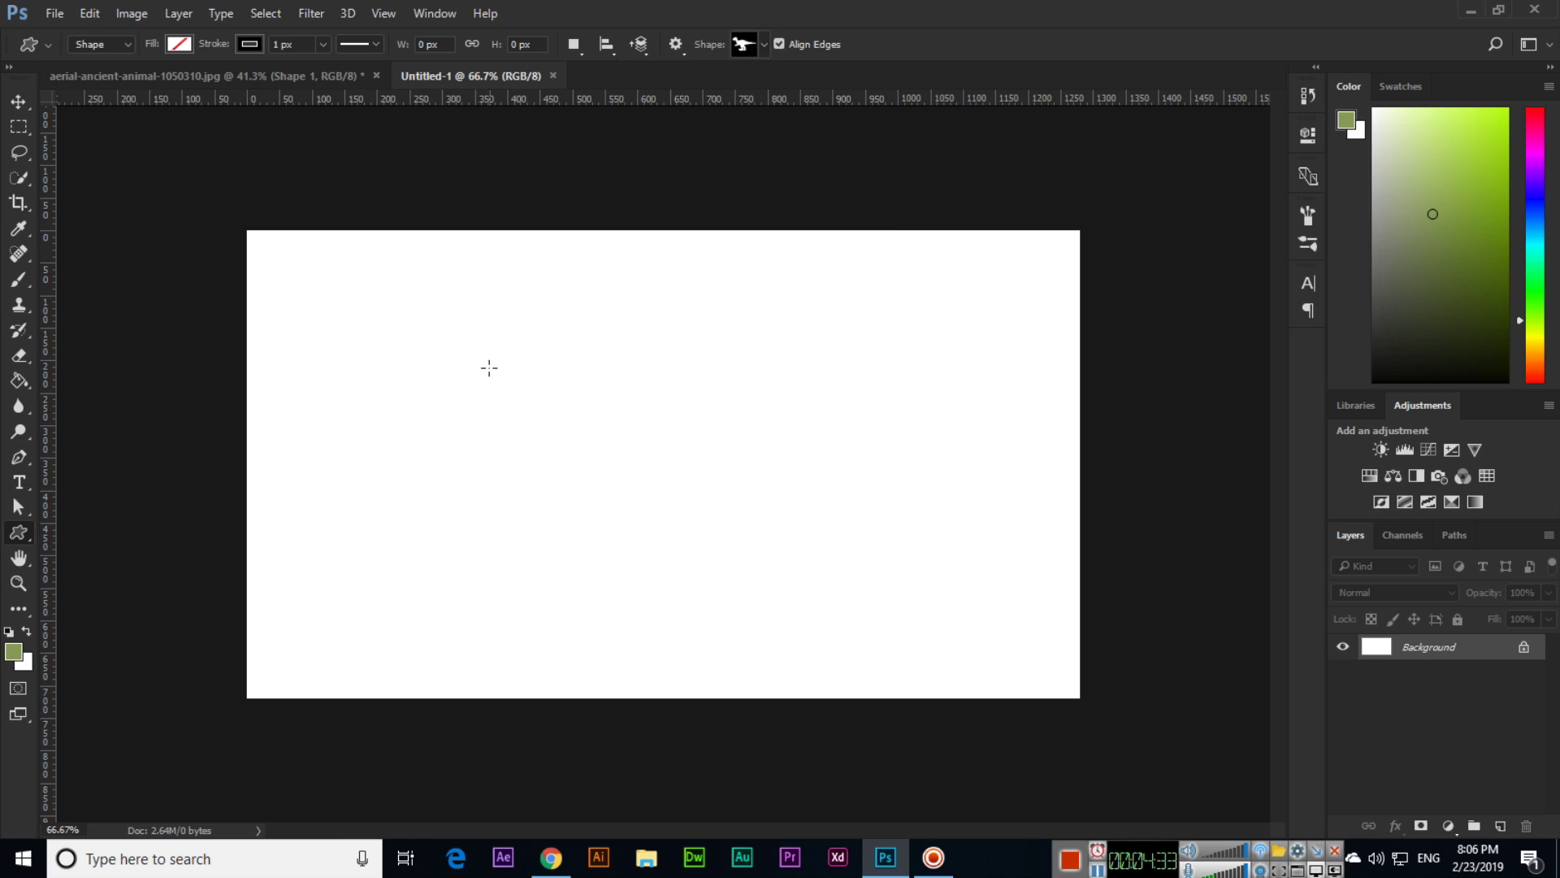
drag(440, 363, 909, 635)
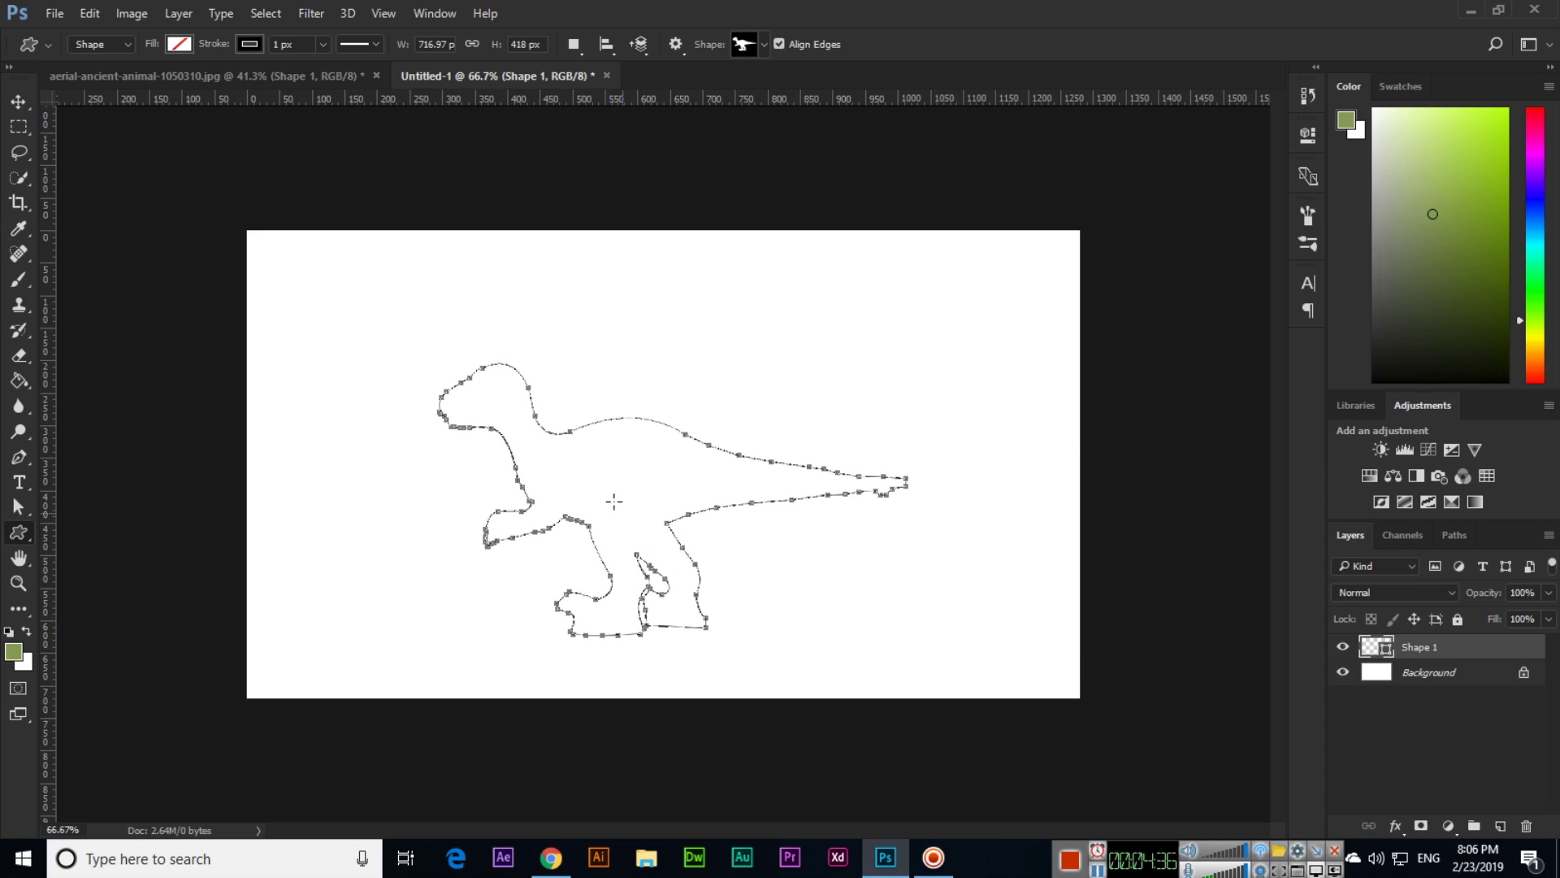
Try several solid fill colors on the dinosaur shape, including red, orange and green
click(180, 45)
click(158, 186)
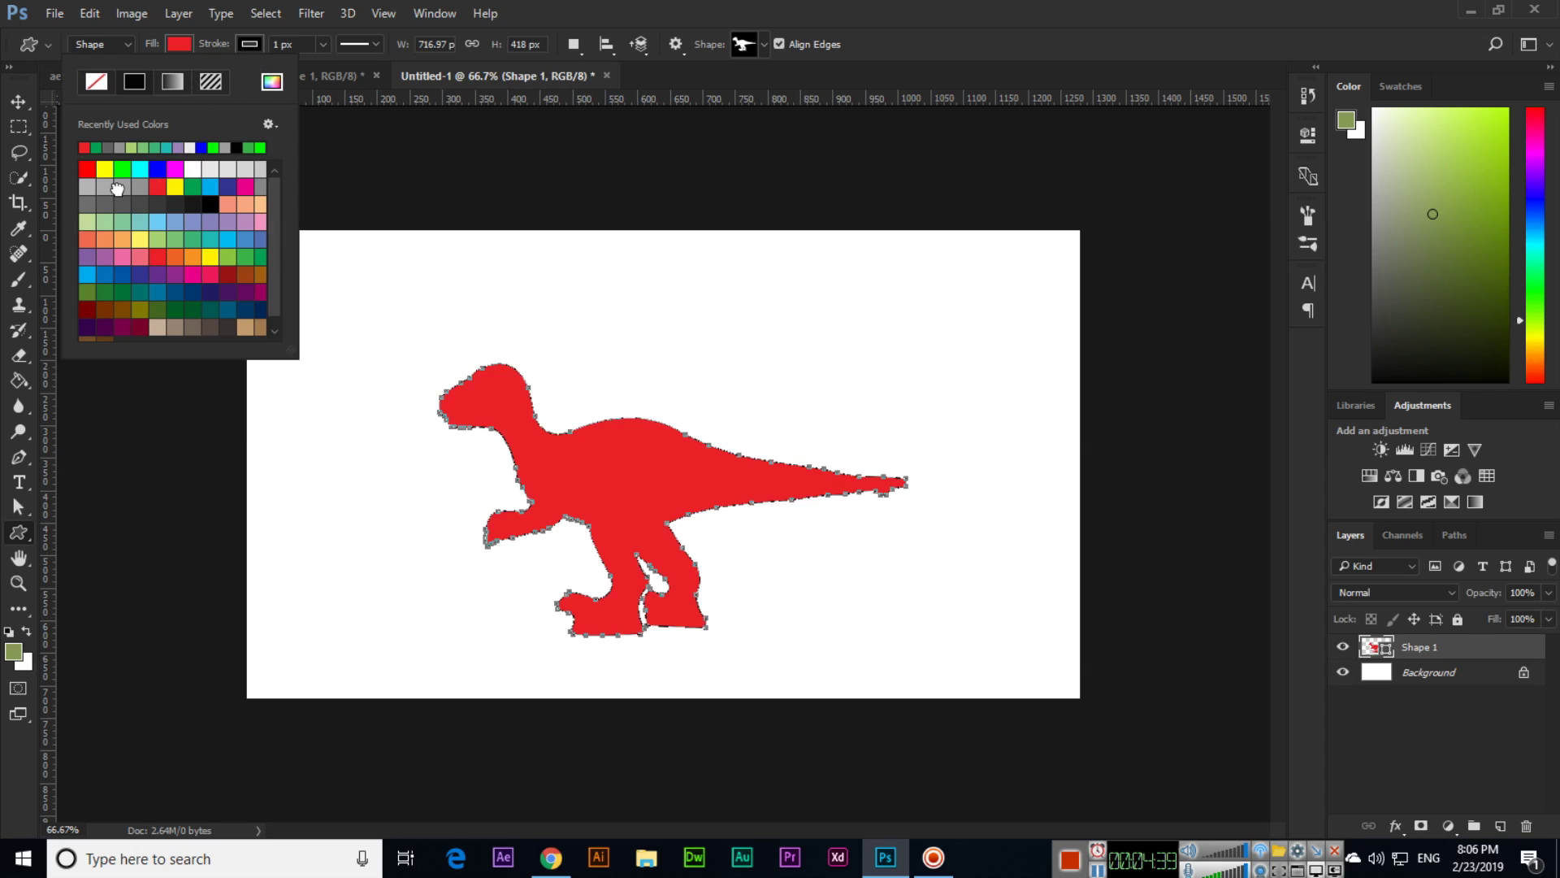
click(122, 187)
click(104, 221)
click(120, 258)
click(174, 257)
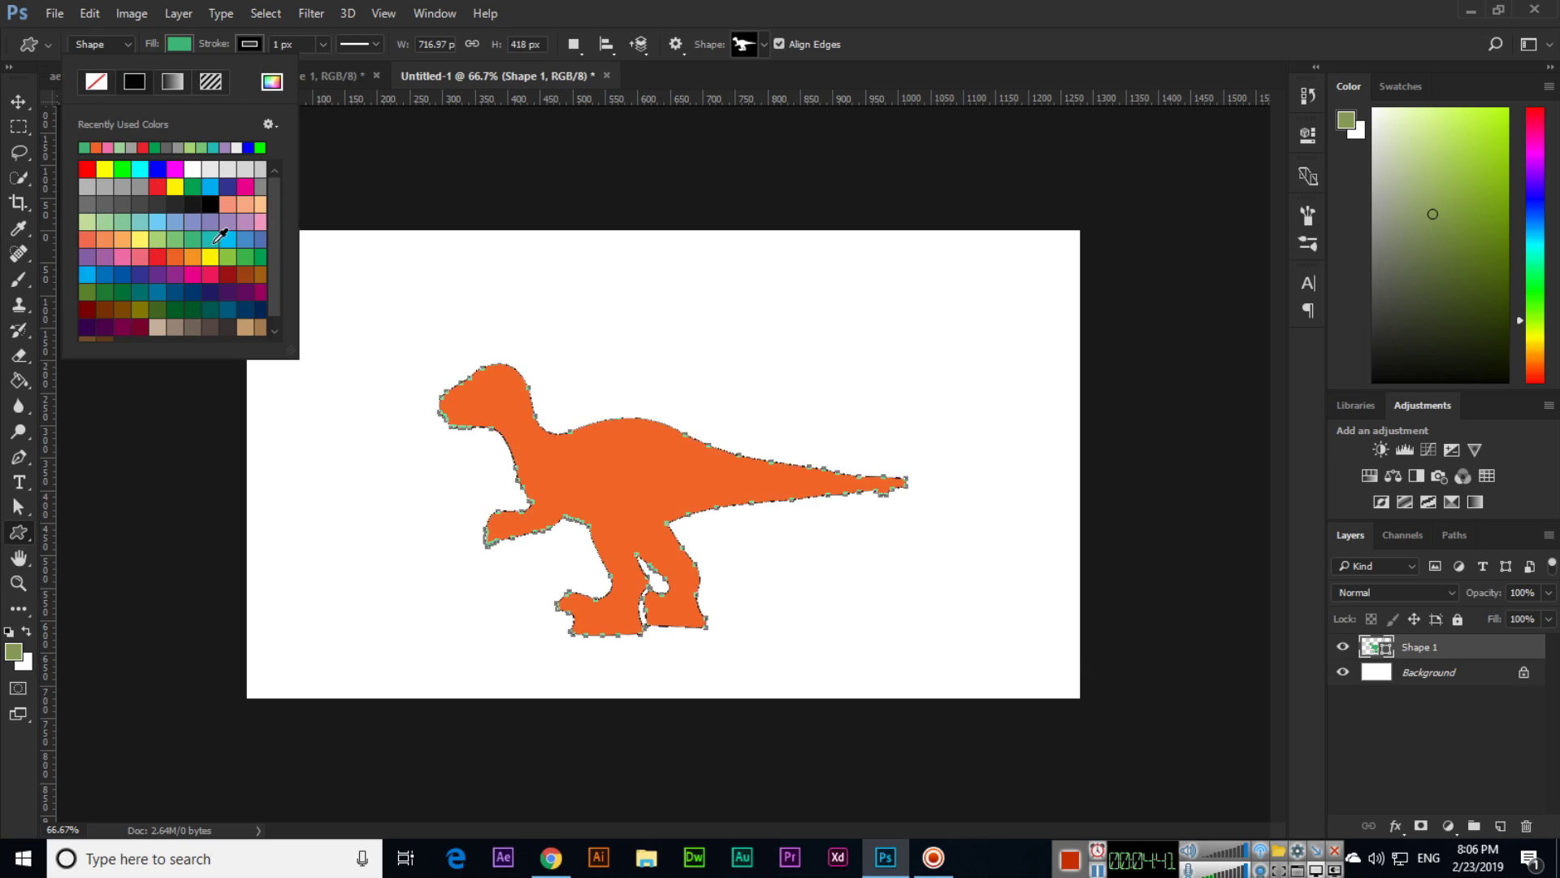
click(210, 239)
Try several gradient presets as the dinosaur's fill, ending with the yellow, violet, orange and blue one
click(173, 81)
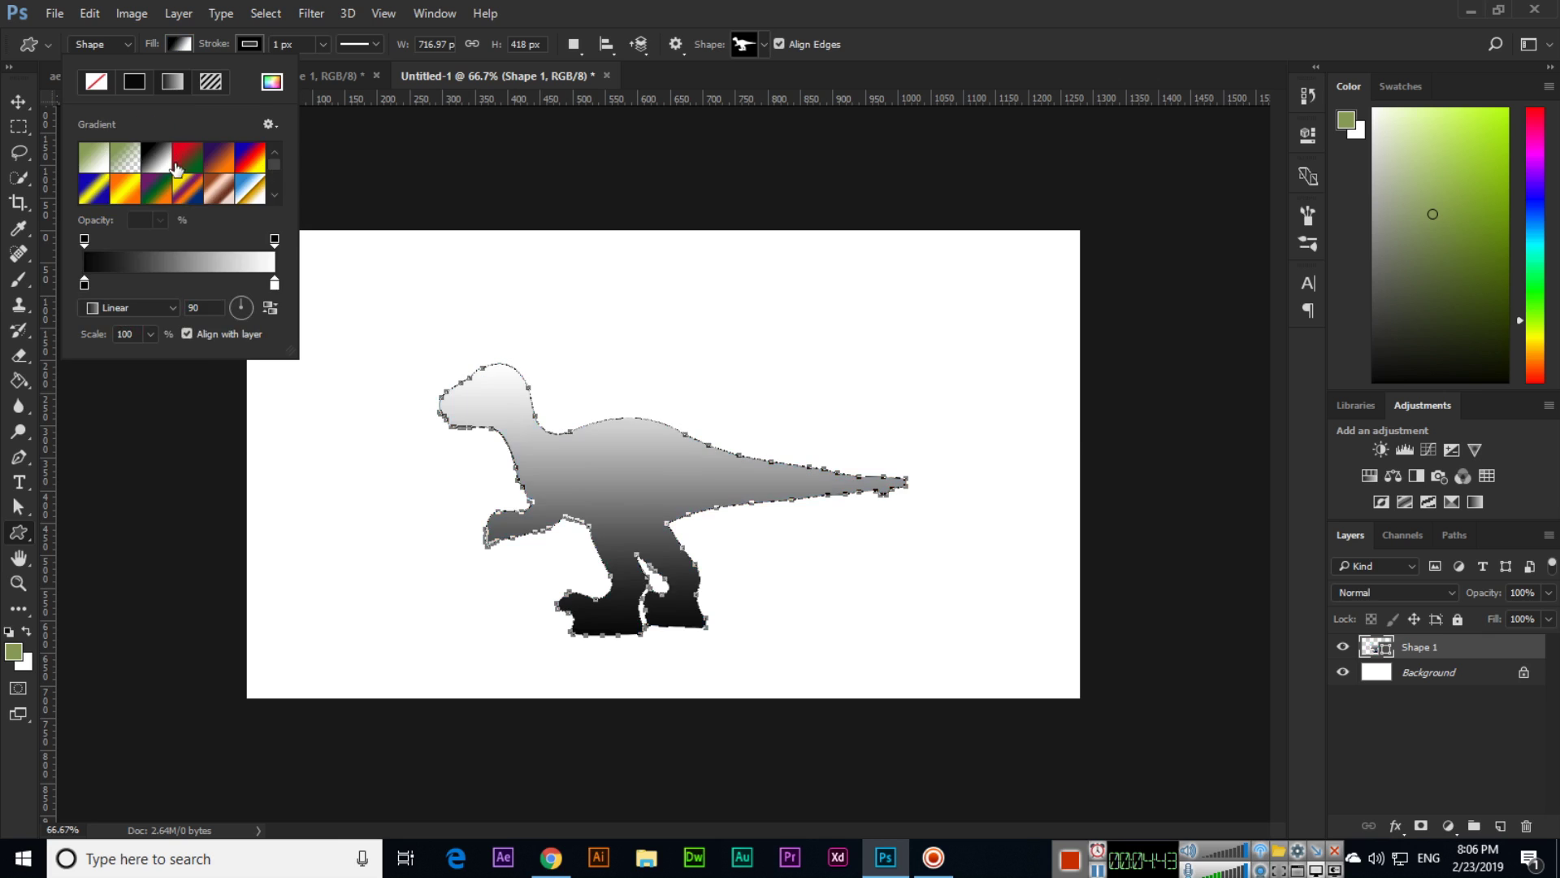
click(187, 157)
click(186, 190)
click(154, 191)
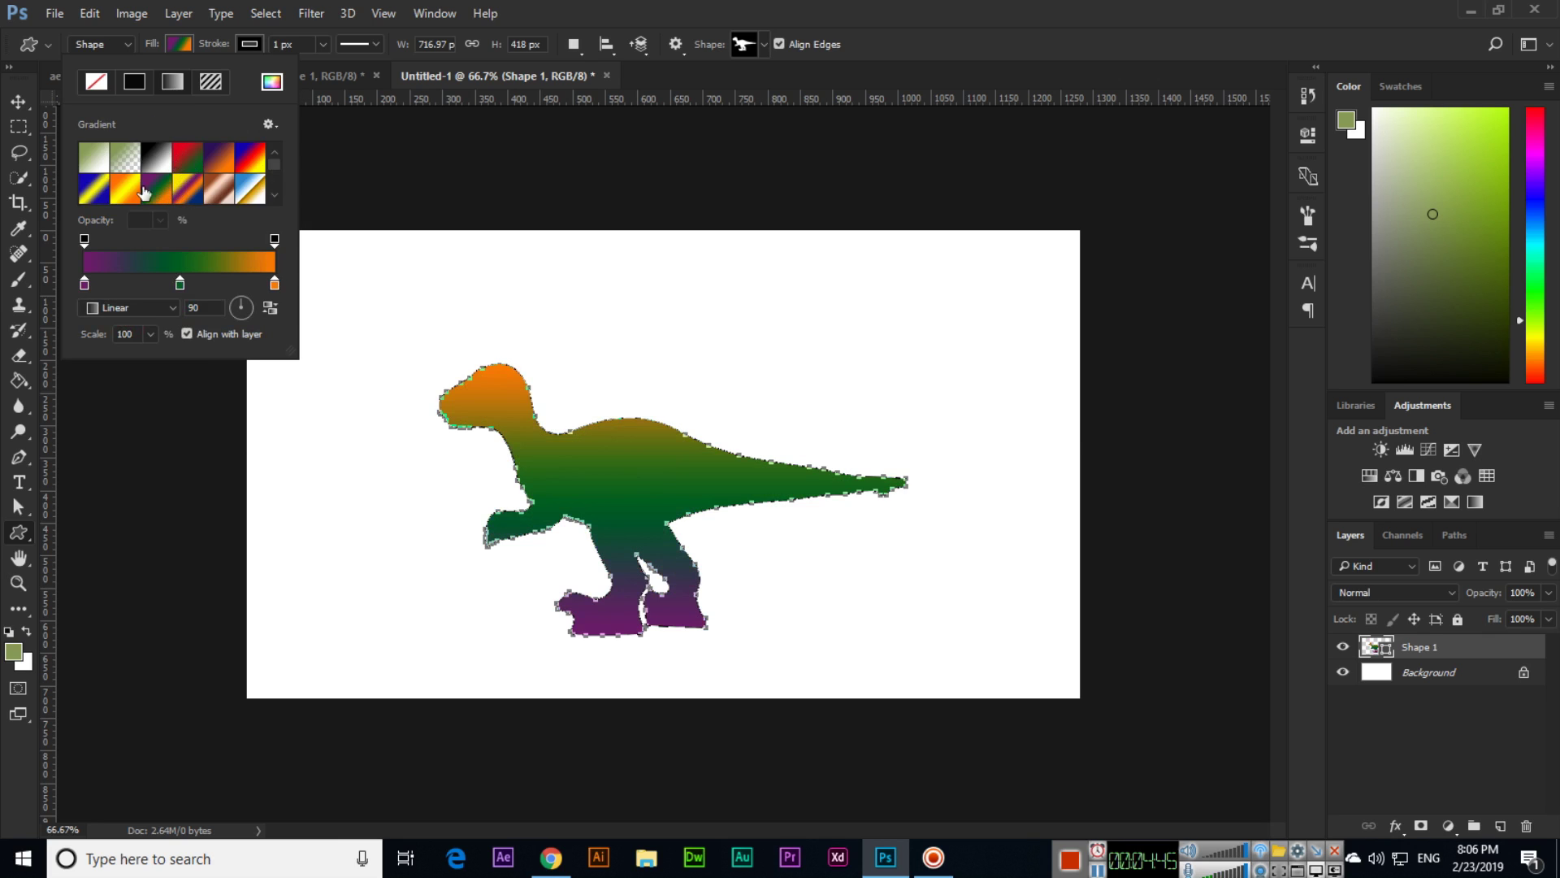
click(127, 192)
click(177, 190)
Try the Radial, Angle, Reflected and Diamond styles on the dinosaur's gradient fill
click(150, 315)
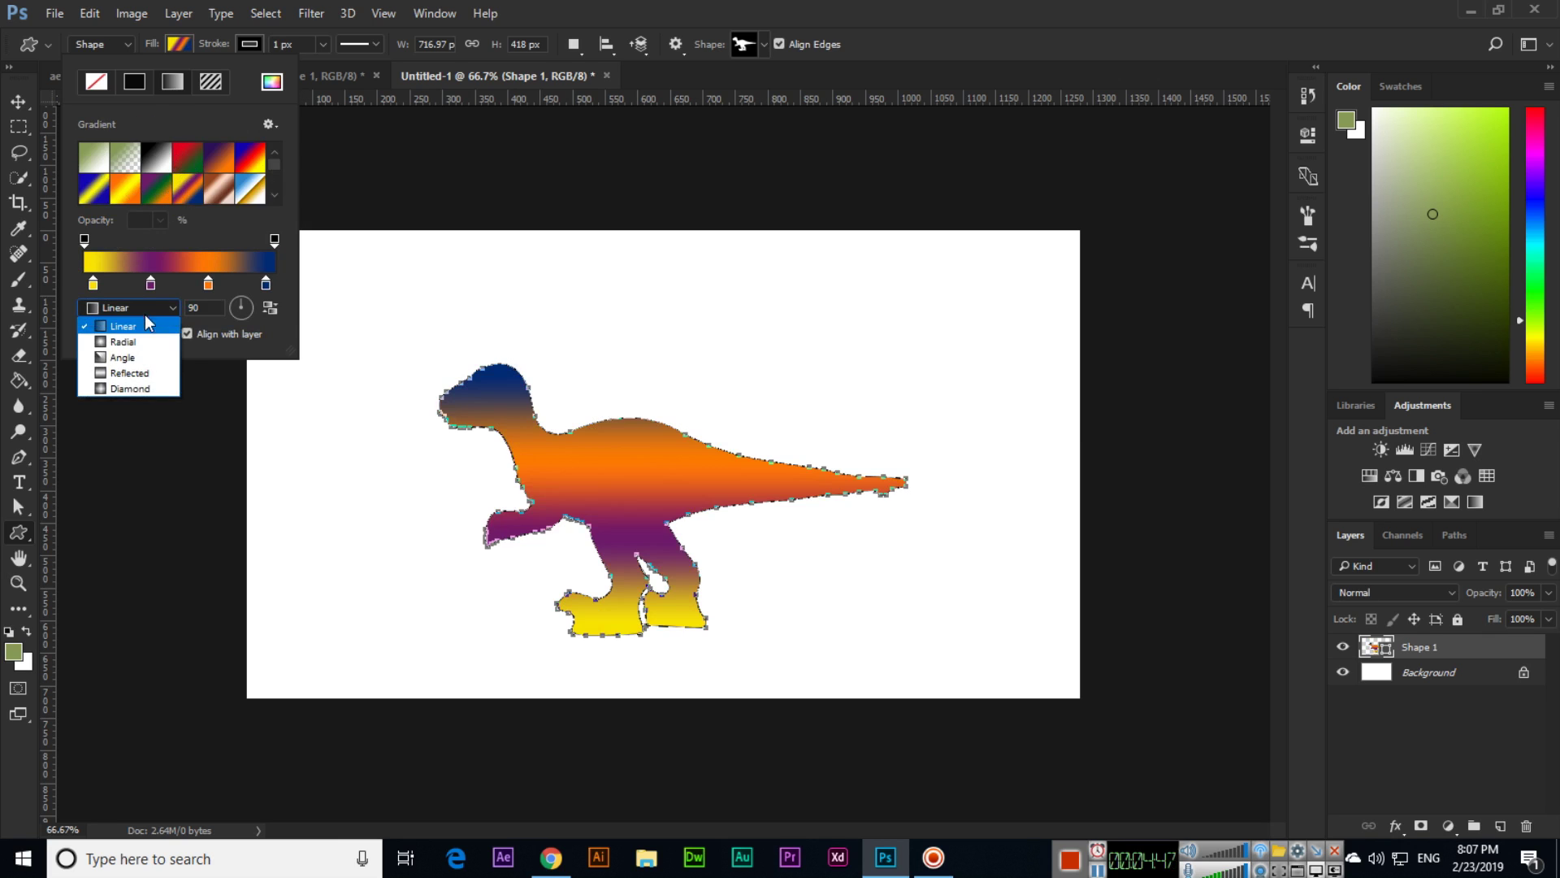
click(117, 339)
click(133, 312)
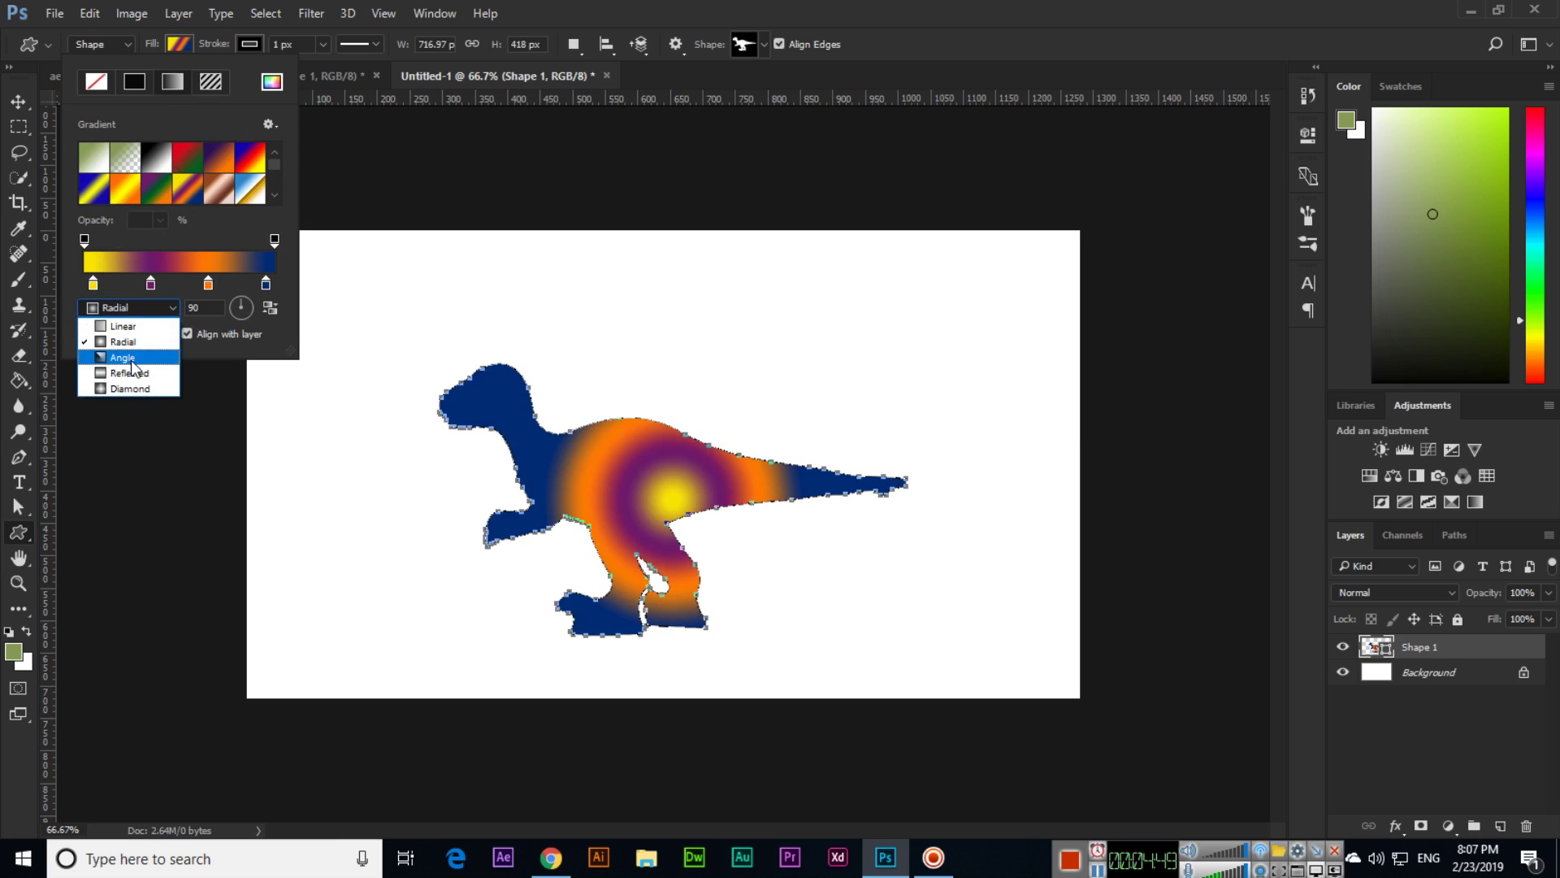
click(130, 358)
click(130, 313)
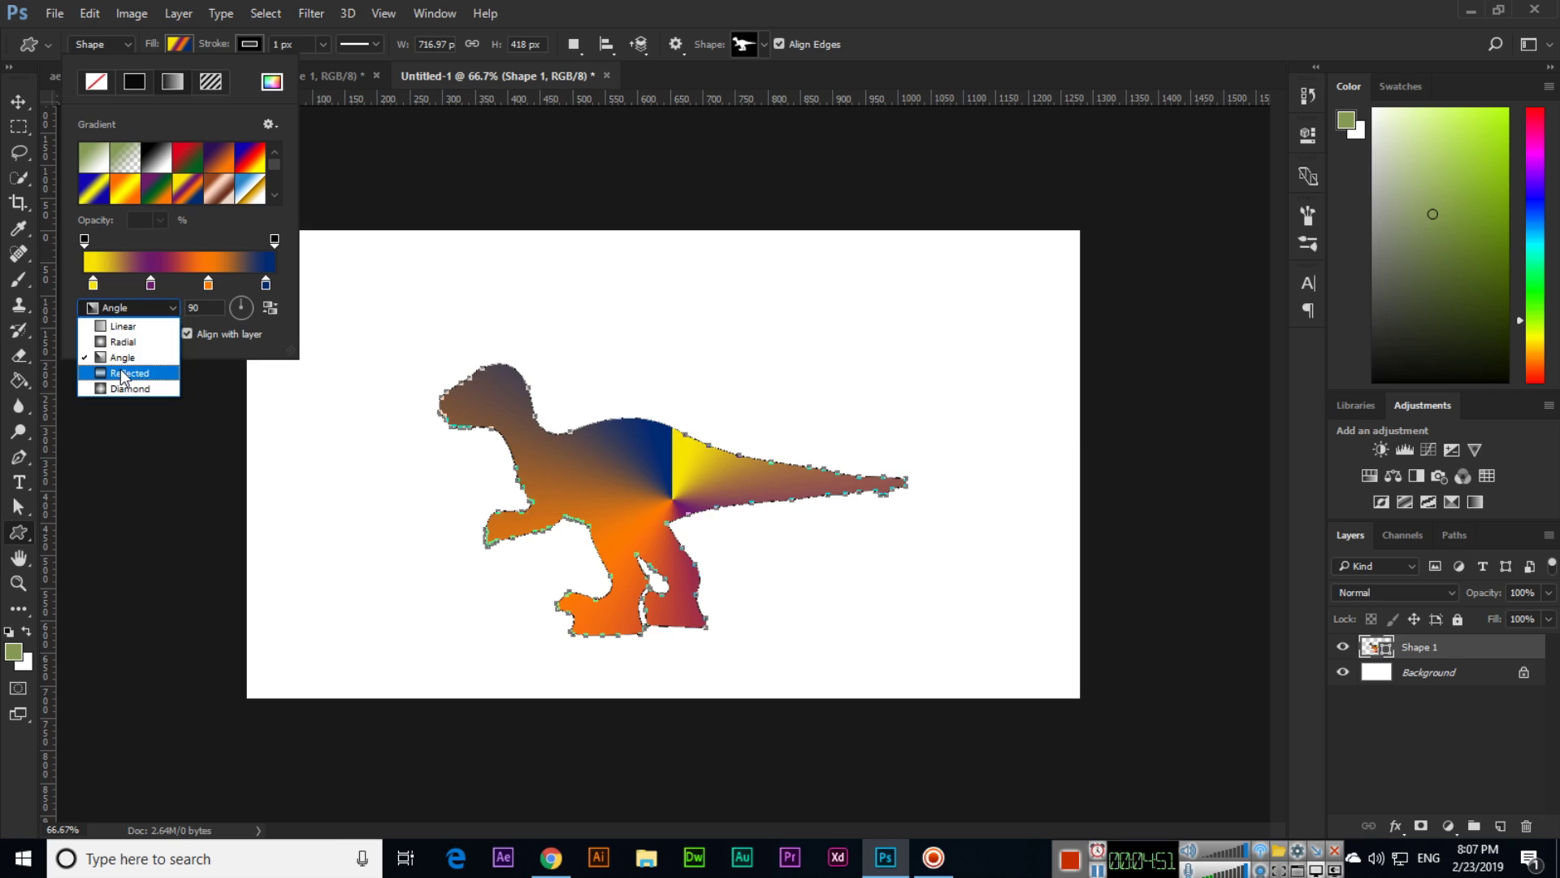
click(114, 377)
click(121, 306)
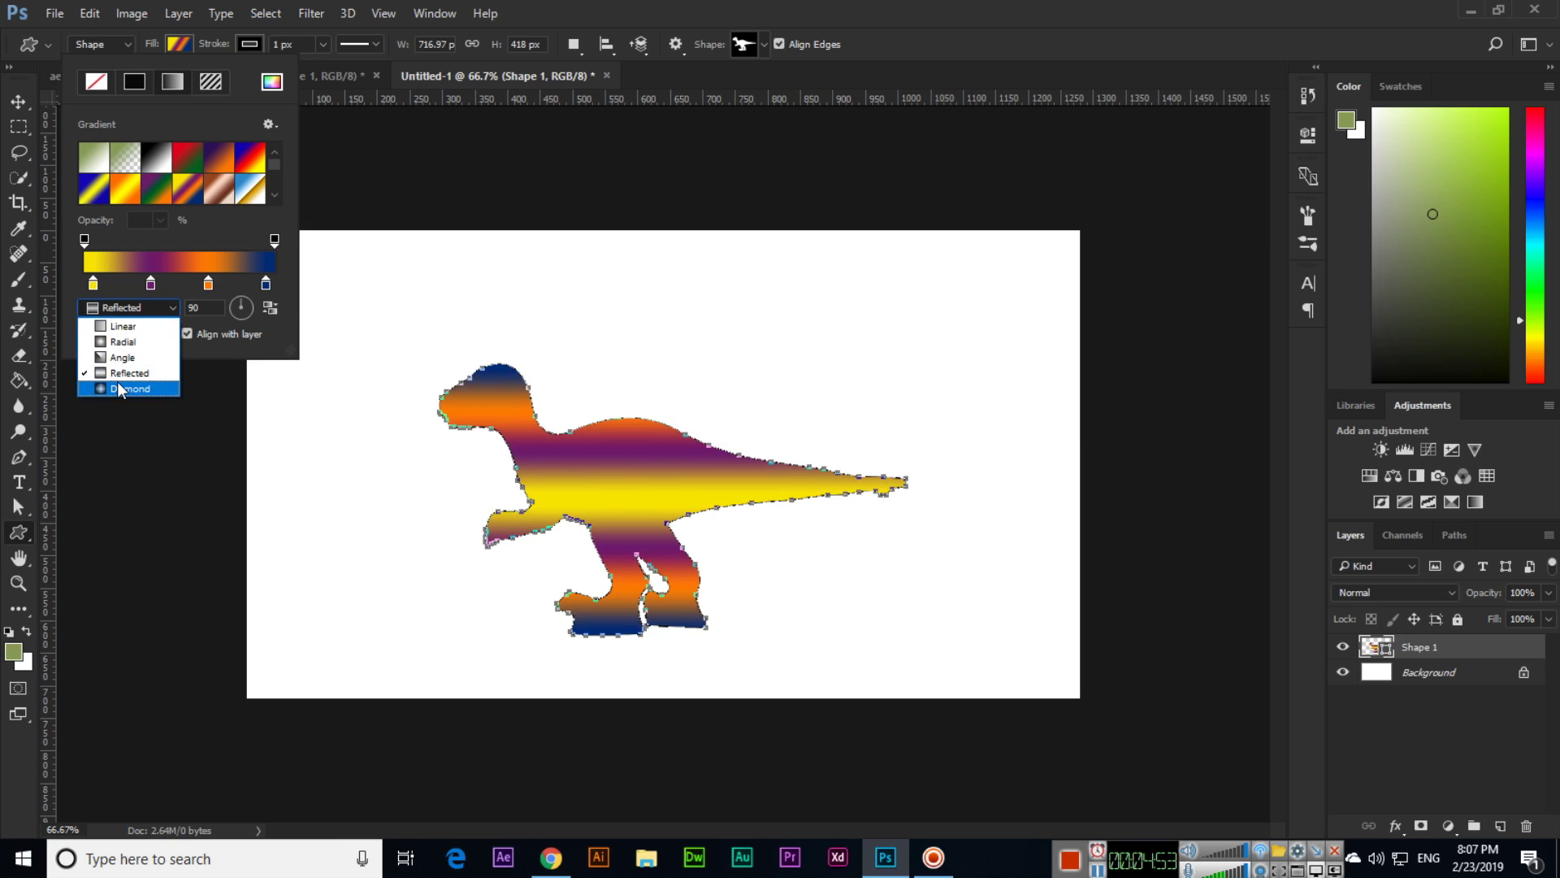
click(119, 383)
Try various pattern fills on the dinosaur, including the purple, gray weave, red rock and blue-gray ones
click(210, 82)
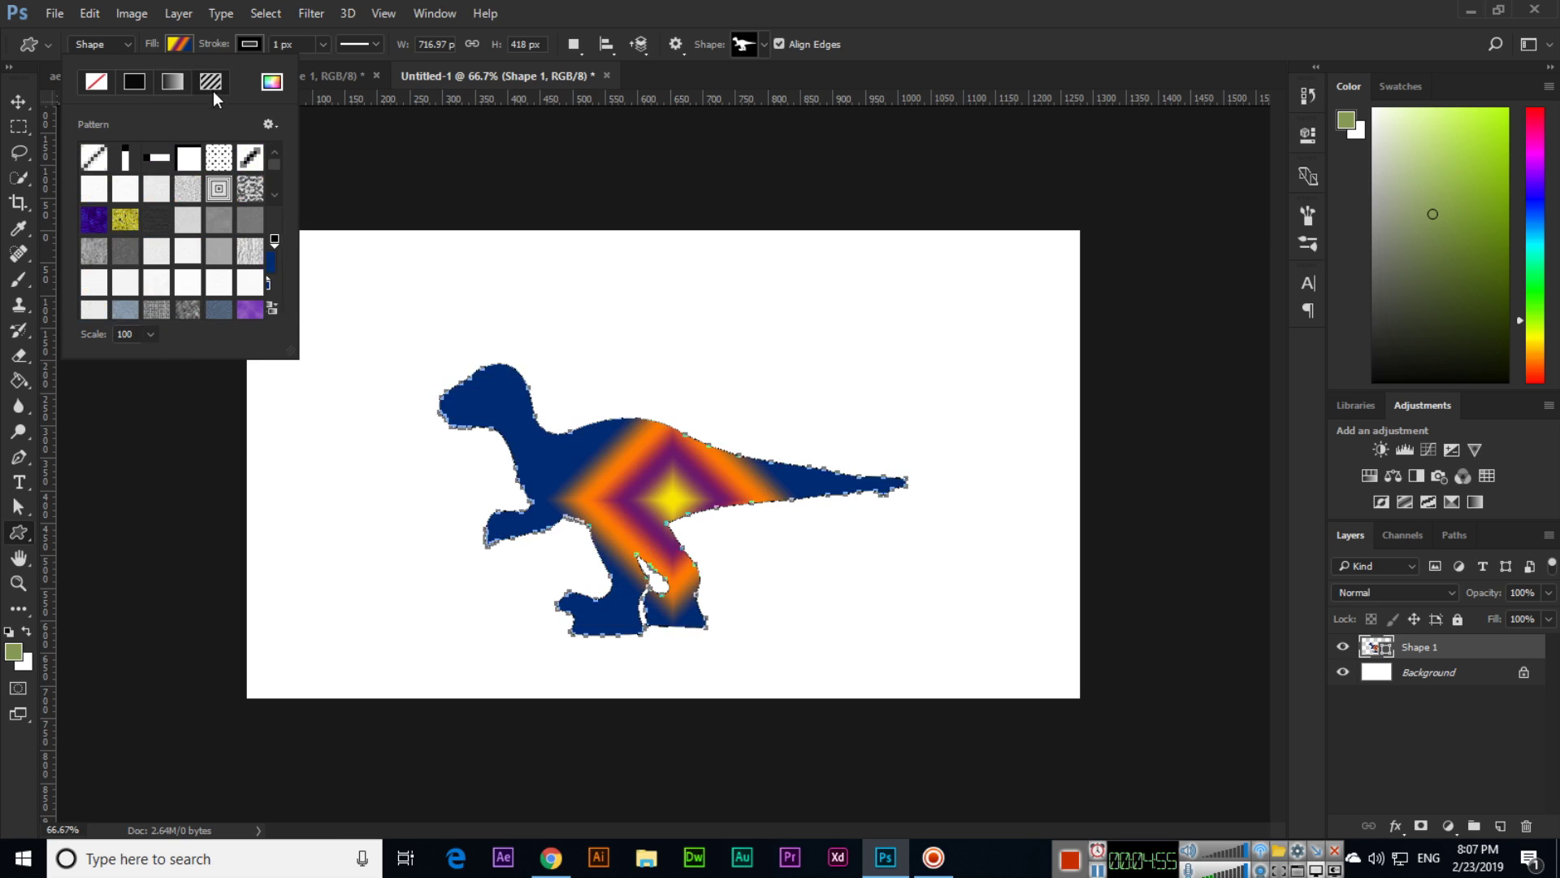
click(105, 228)
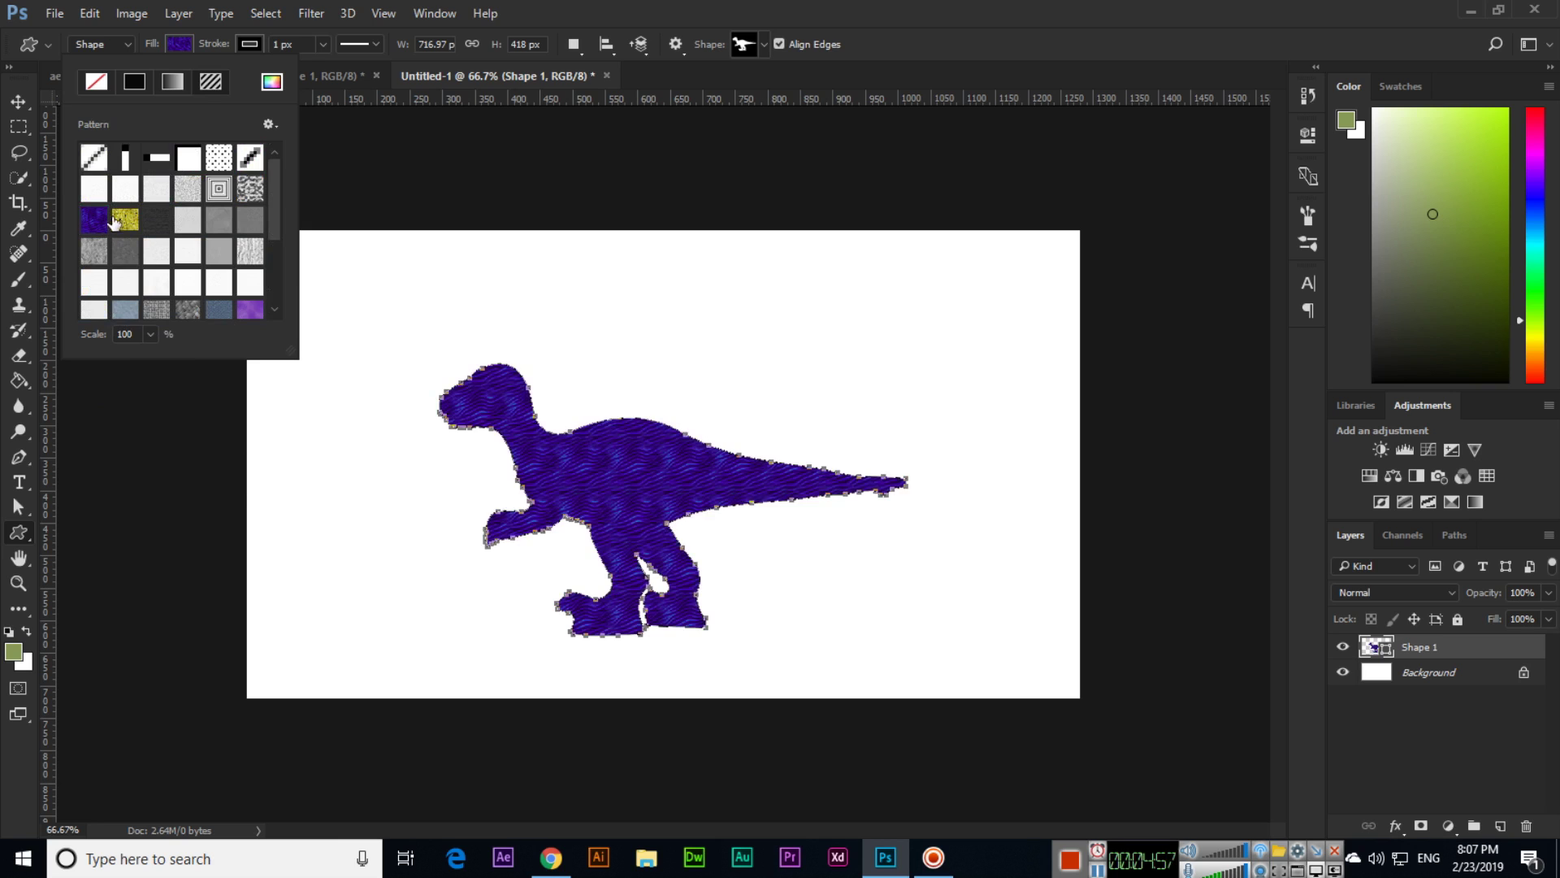
click(126, 223)
scroll(181, 284, down, 1)
click(190, 281)
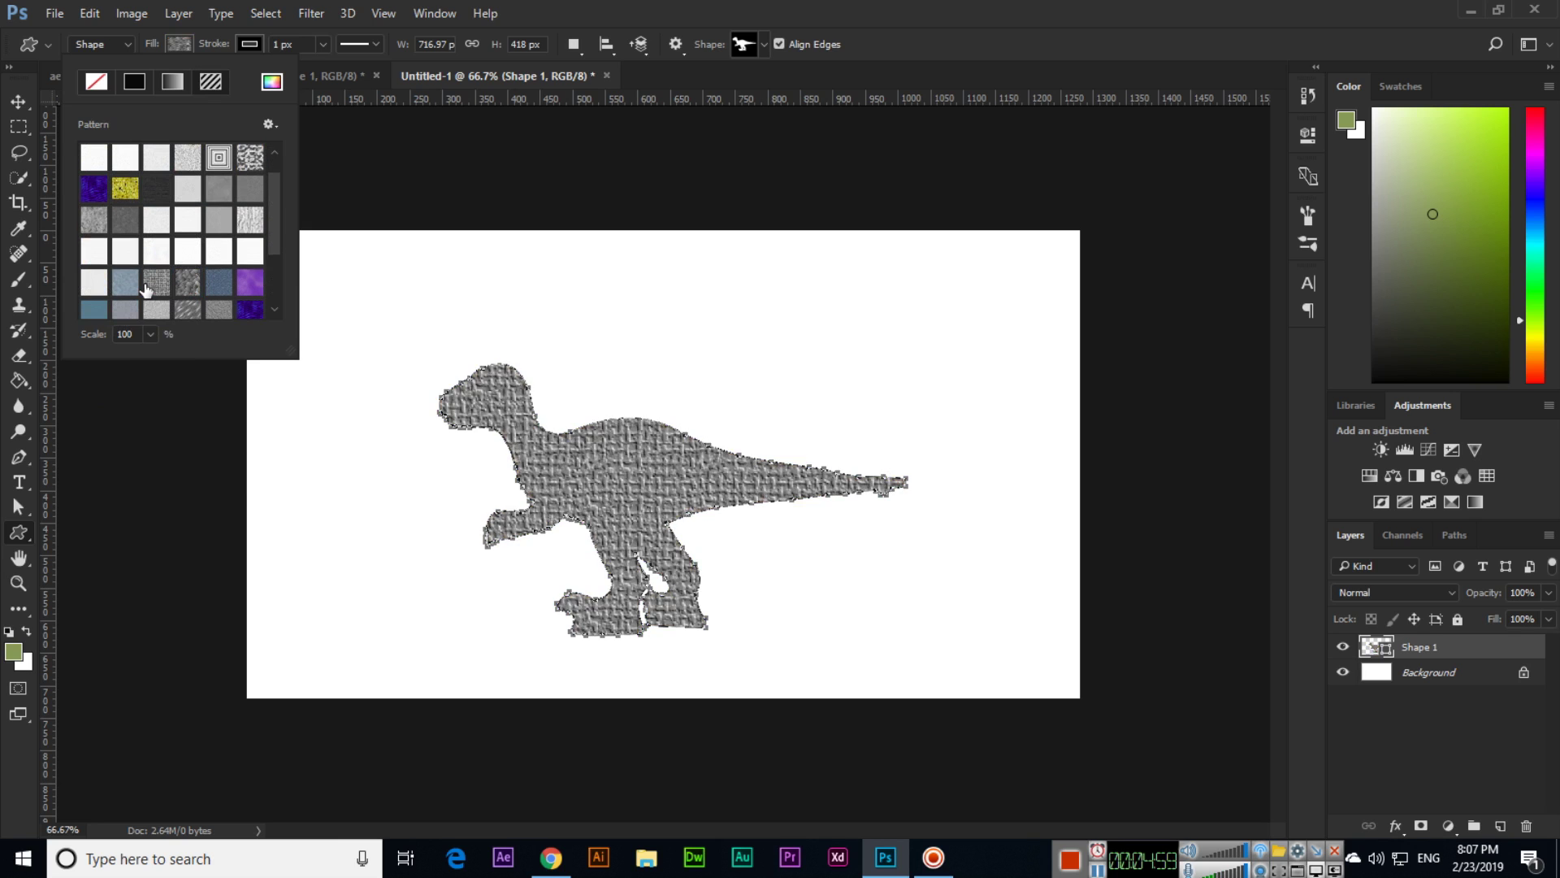
click(123, 284)
scroll(169, 260, down, 1)
scroll(170, 260, down, 1)
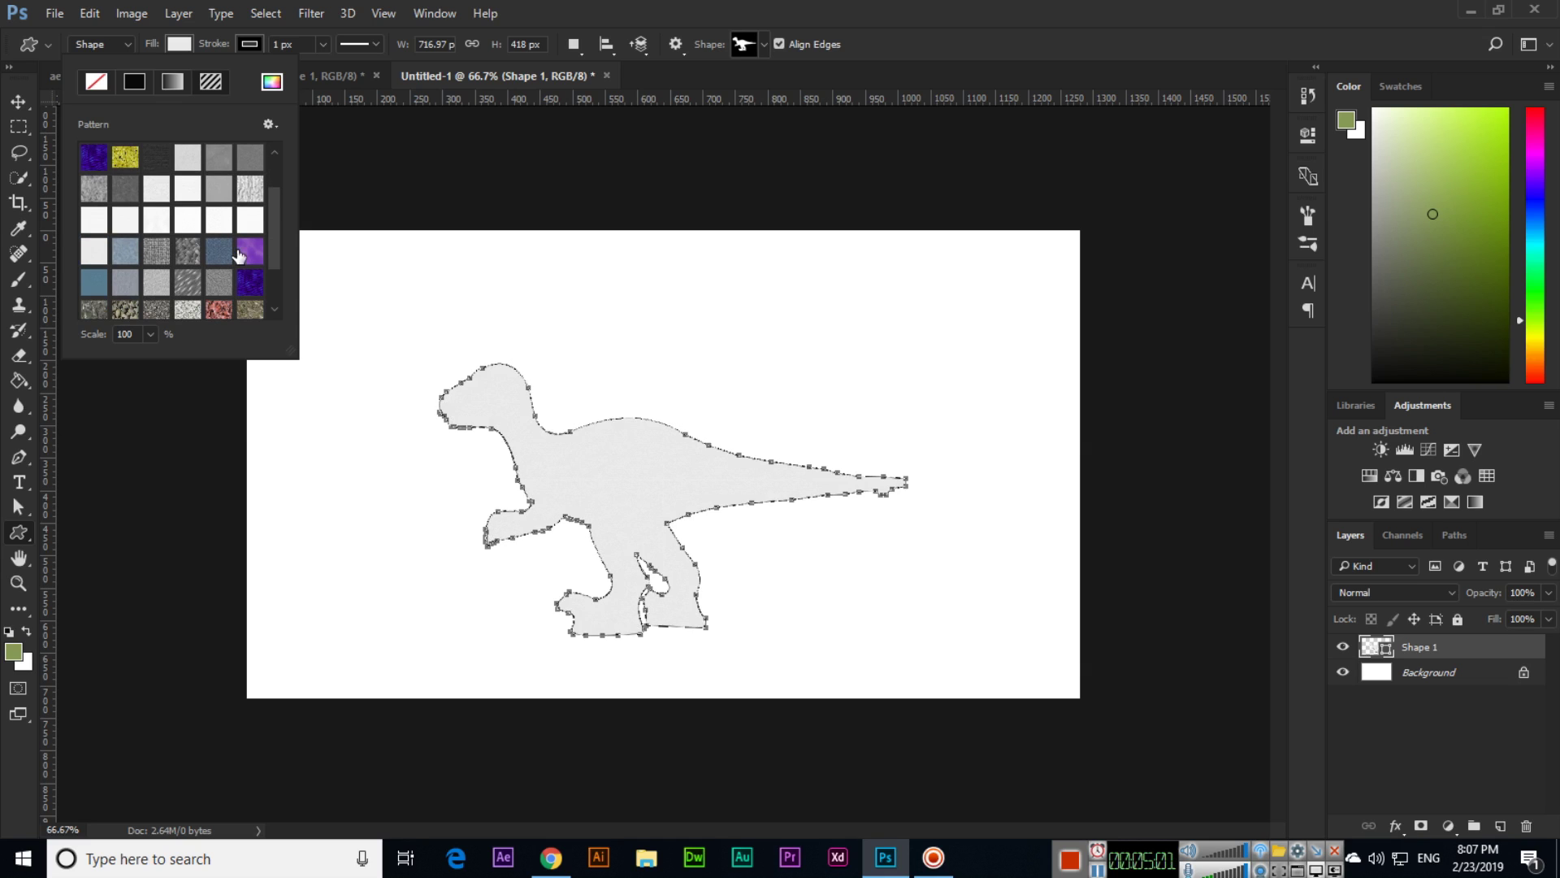
click(218, 265)
click(218, 299)
scroll(189, 266, down, 1)
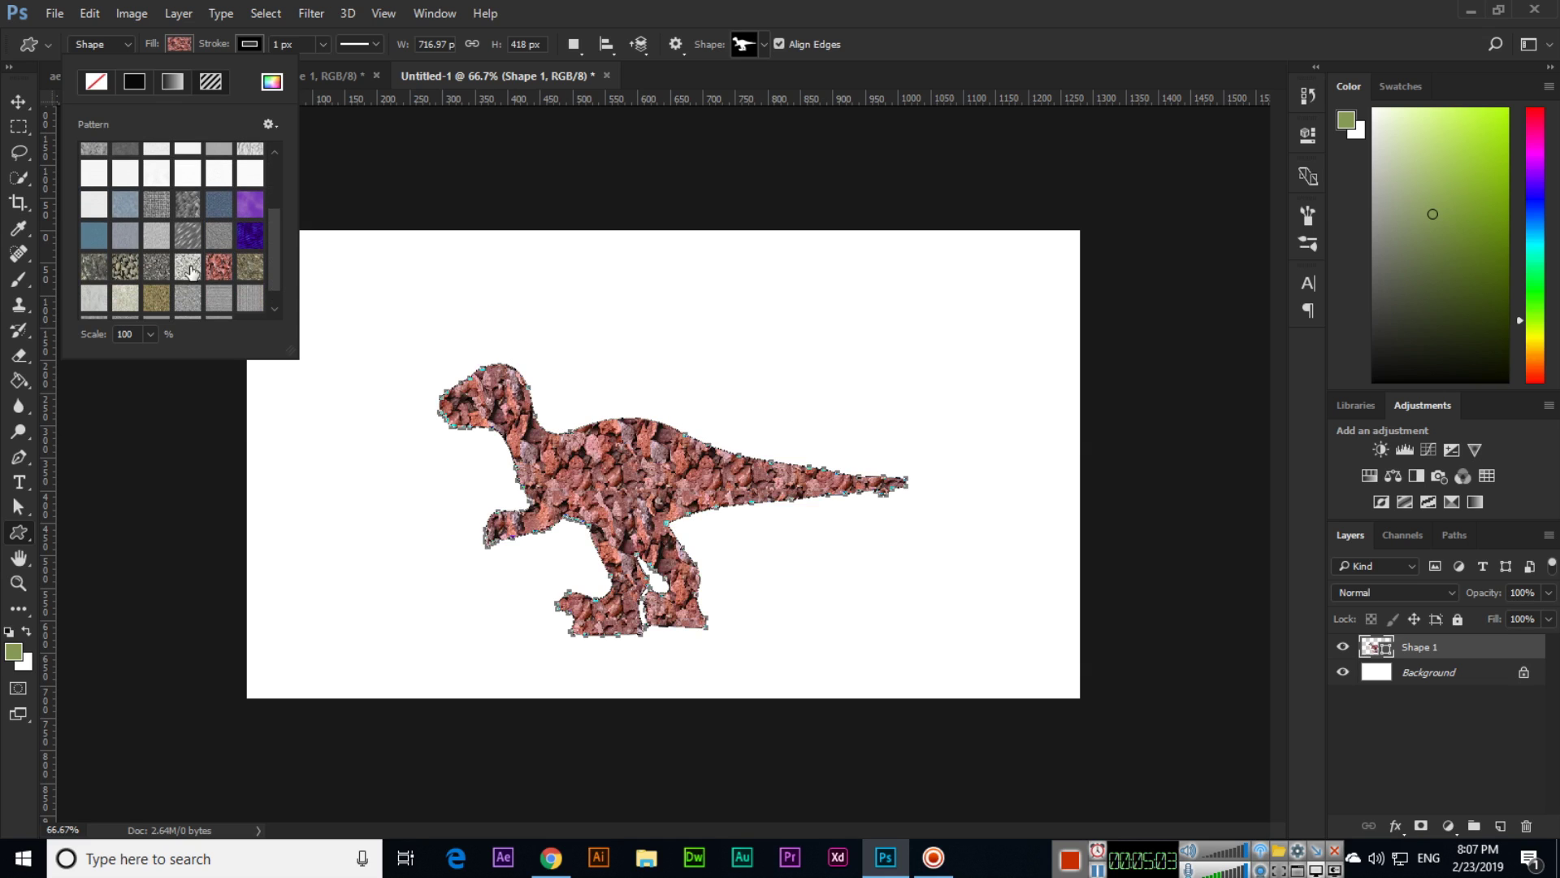
click(189, 267)
click(188, 241)
click(153, 242)
click(125, 236)
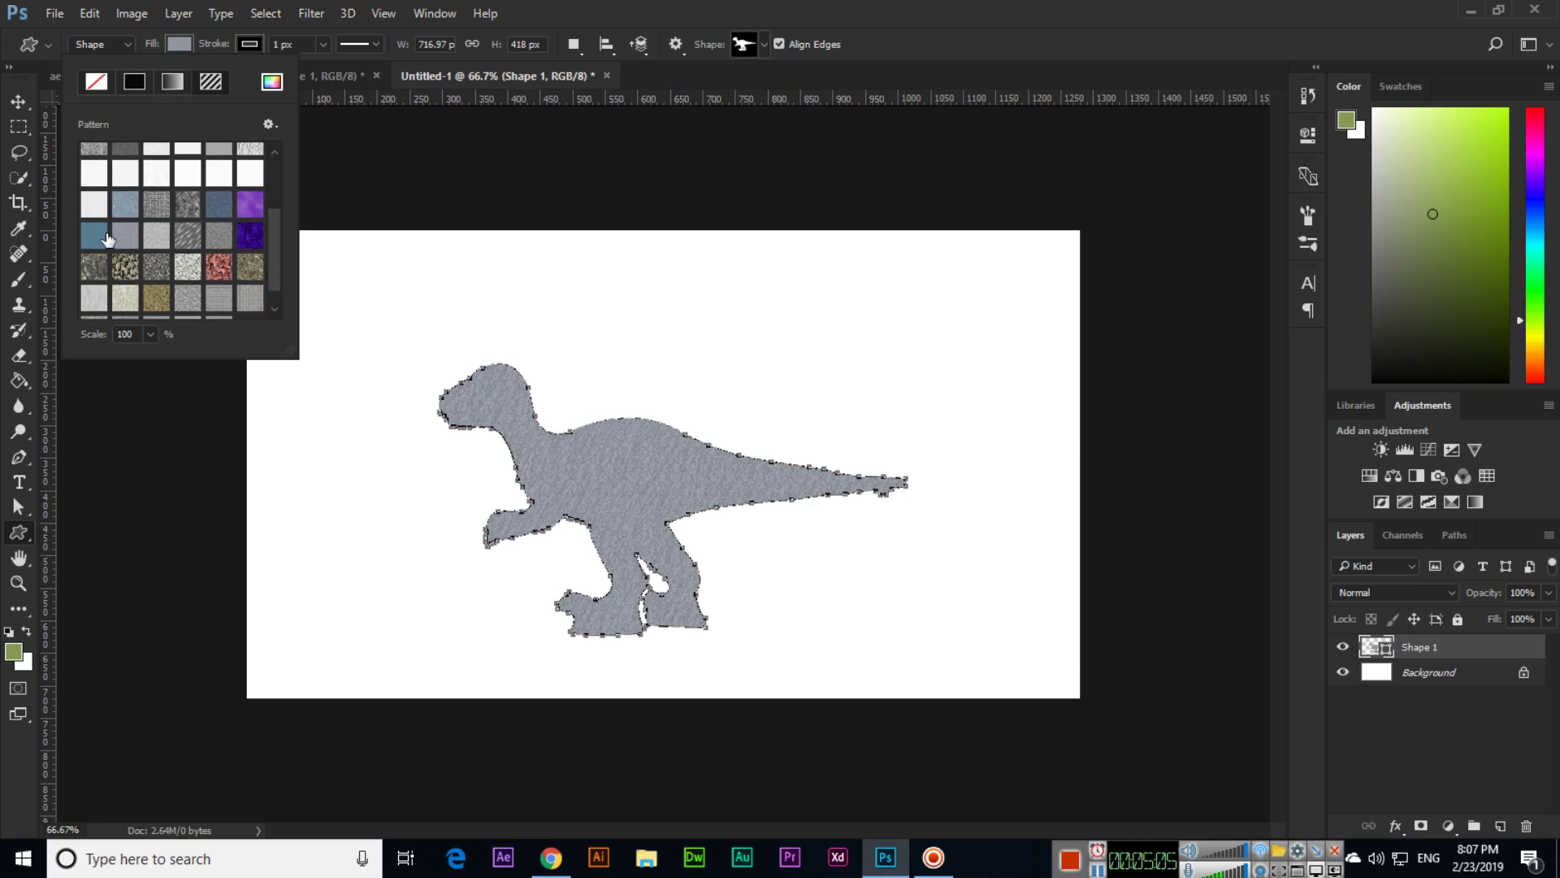
click(95, 237)
Fill the dinosaur with the grainy golden-brown pattern and move the shape slightly up on the canvas
scroll(122, 243, down, 1)
click(157, 273)
scroll(160, 282, up, 4)
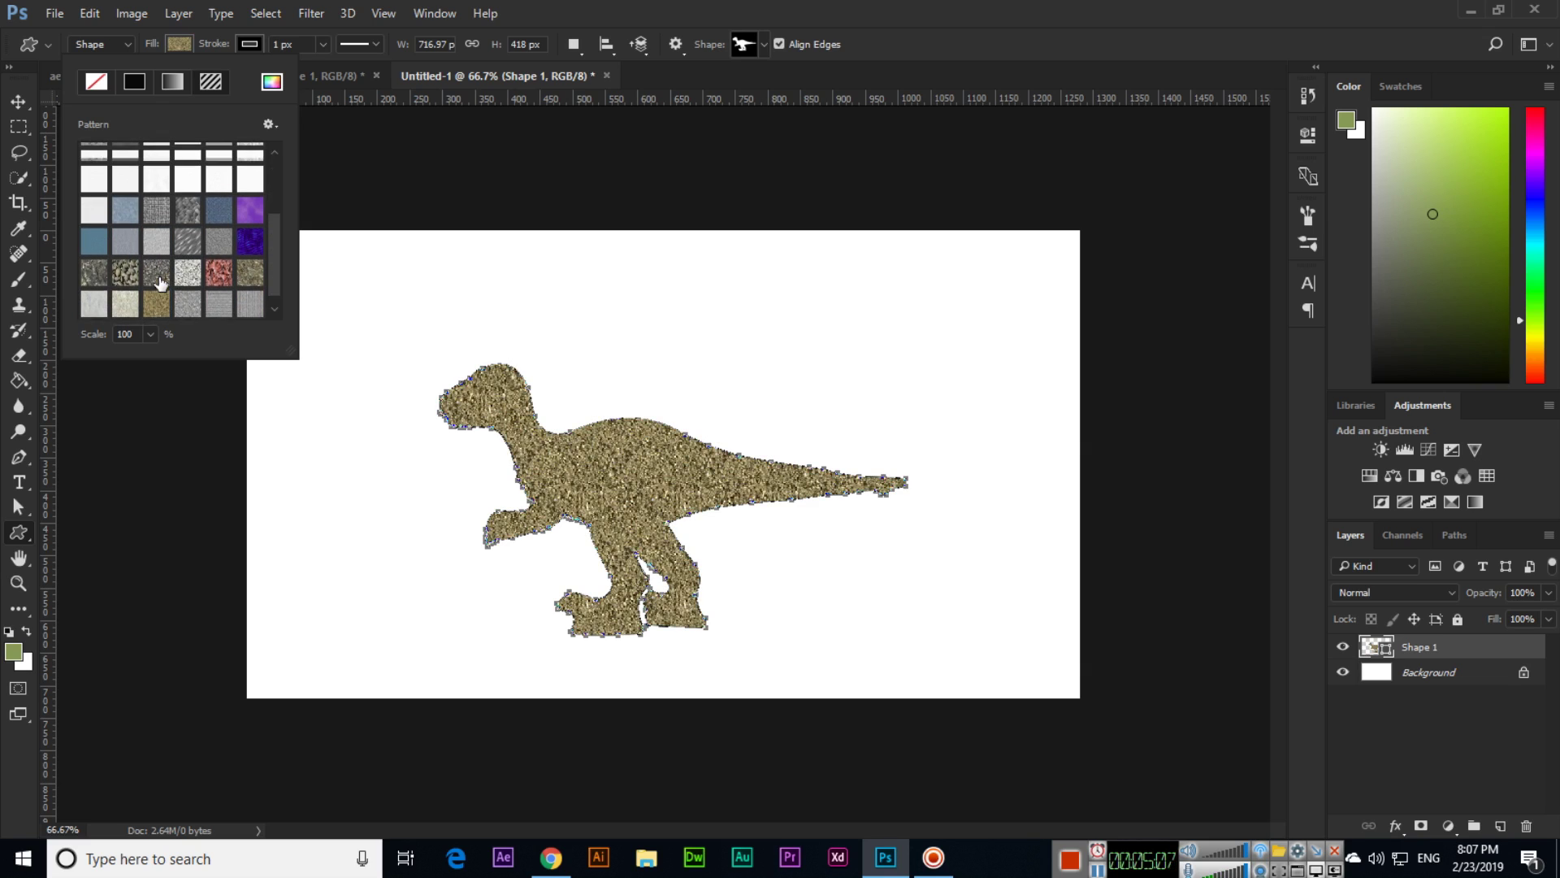
key(Return)
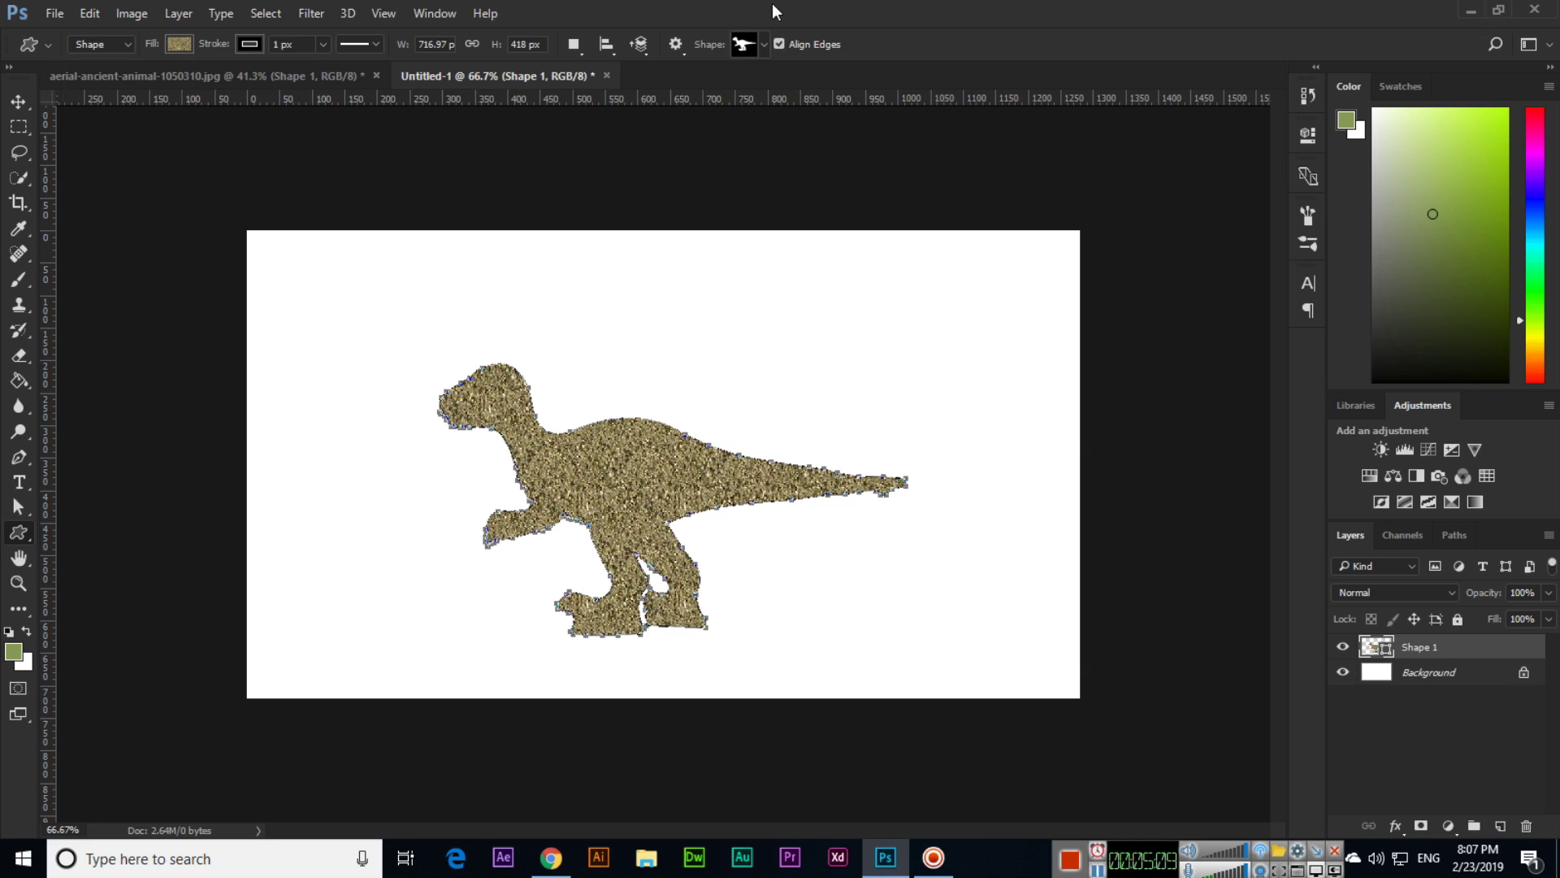
key(v)
drag(578, 446, 585, 398)
Give the dinosaur shape a solid black stroke 10 px wide
click(18, 455)
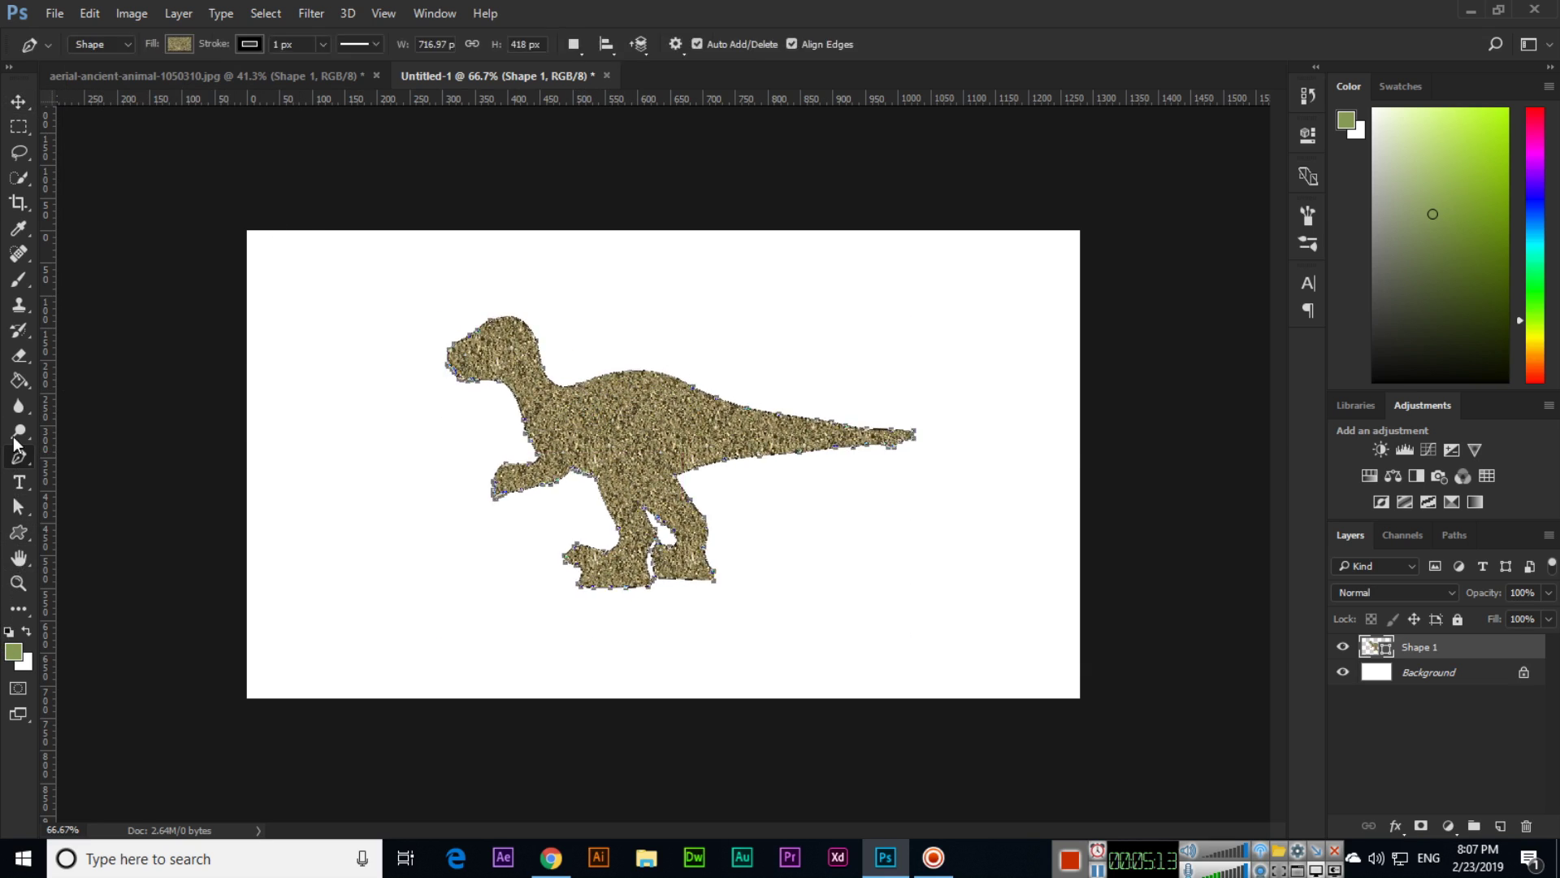
click(250, 45)
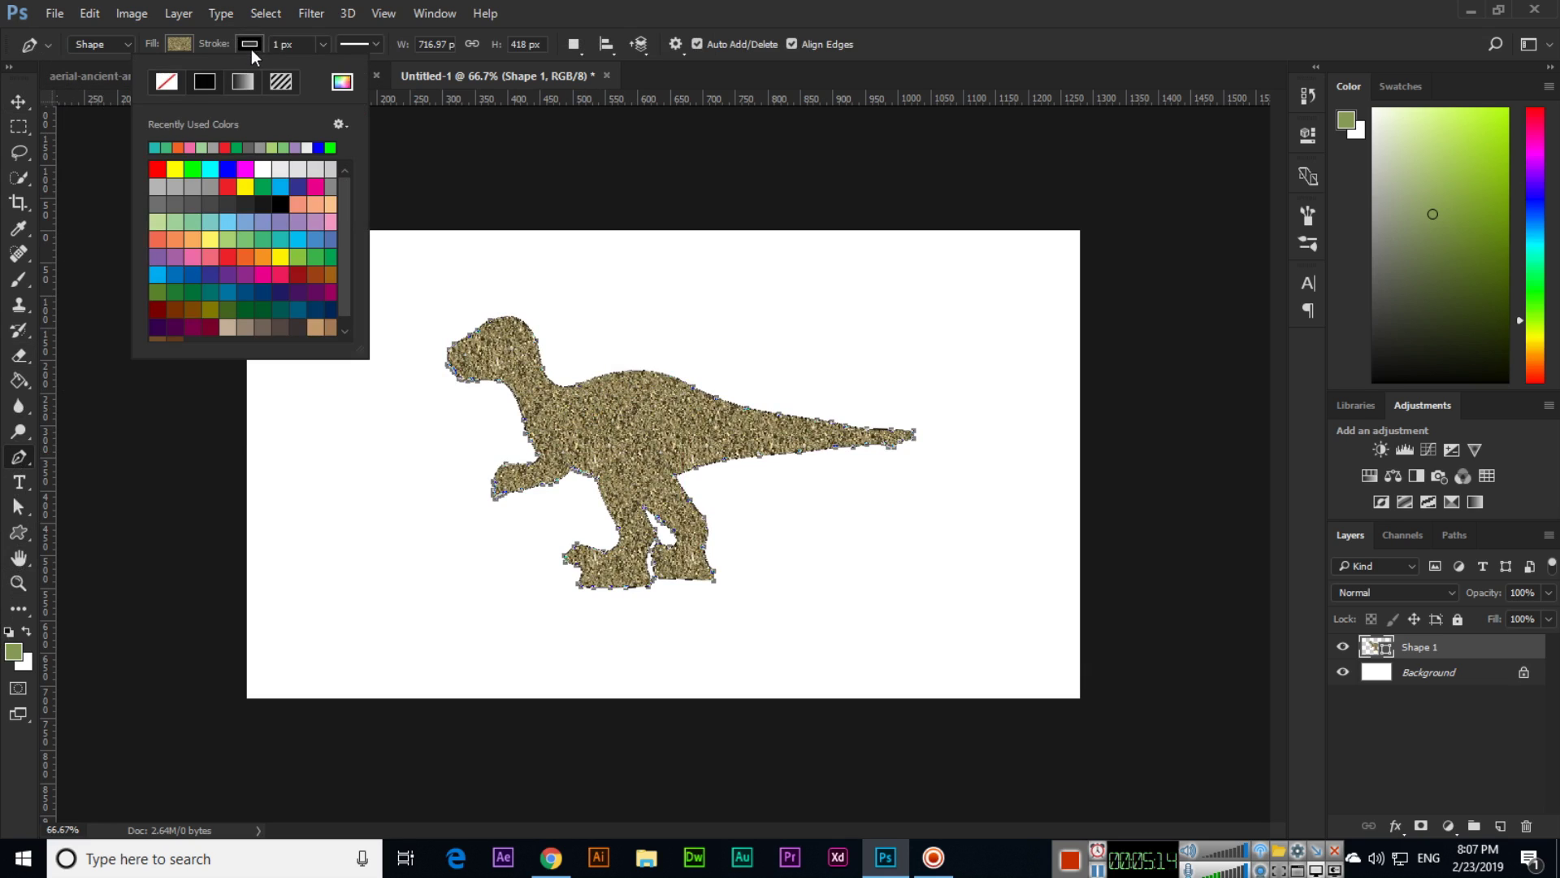
click(168, 83)
click(204, 82)
click(292, 44)
text(10)
key(Return)
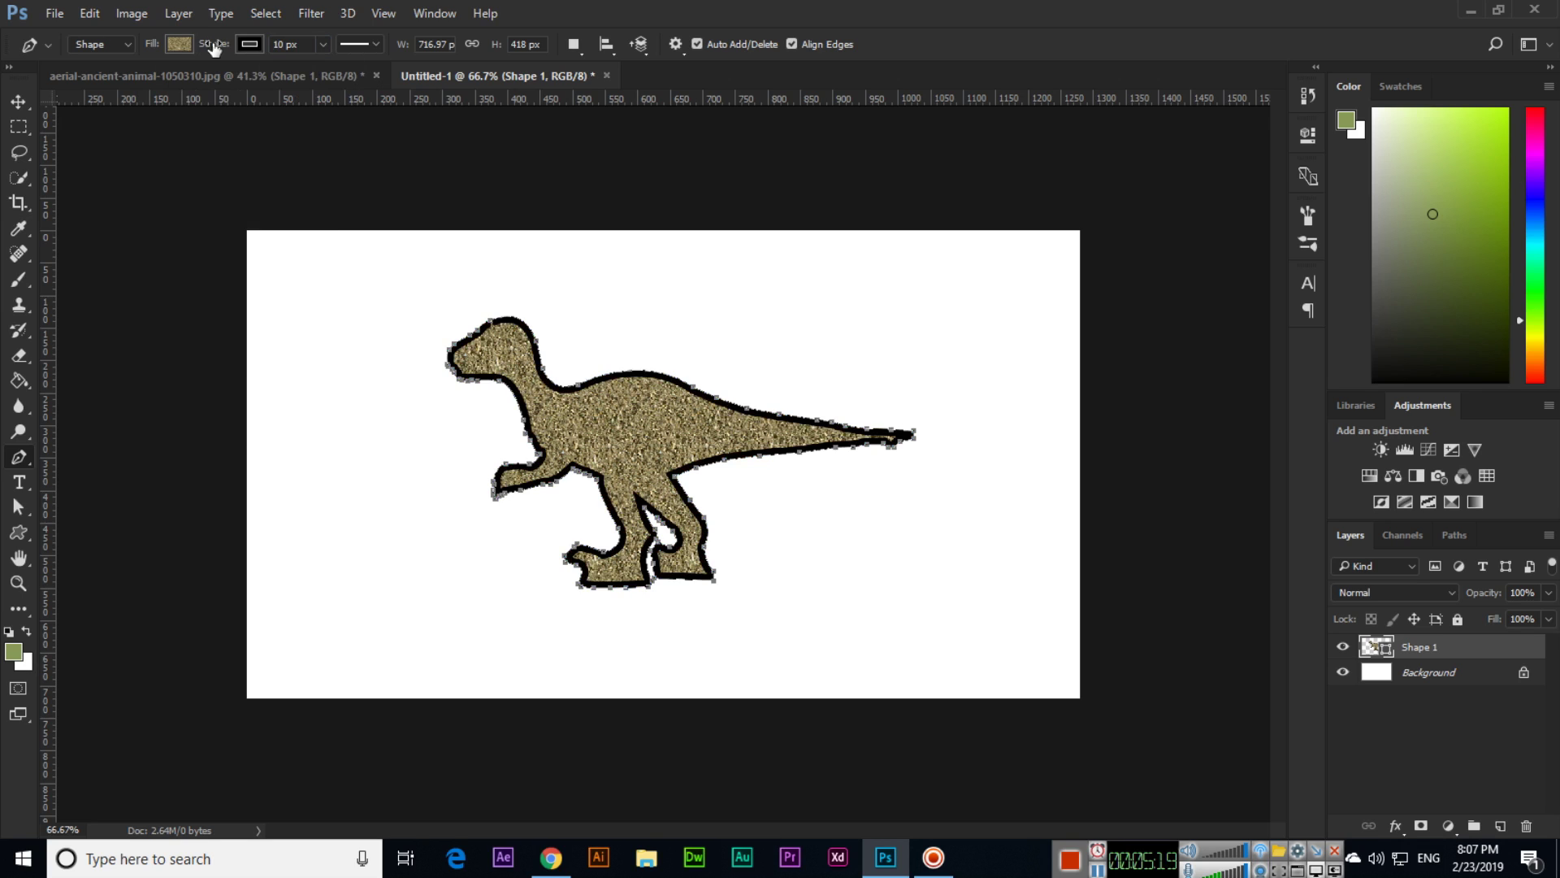
Copy the patterned dinosaur shape into the toy dinosaur photo document with the Move tool
click(18, 107)
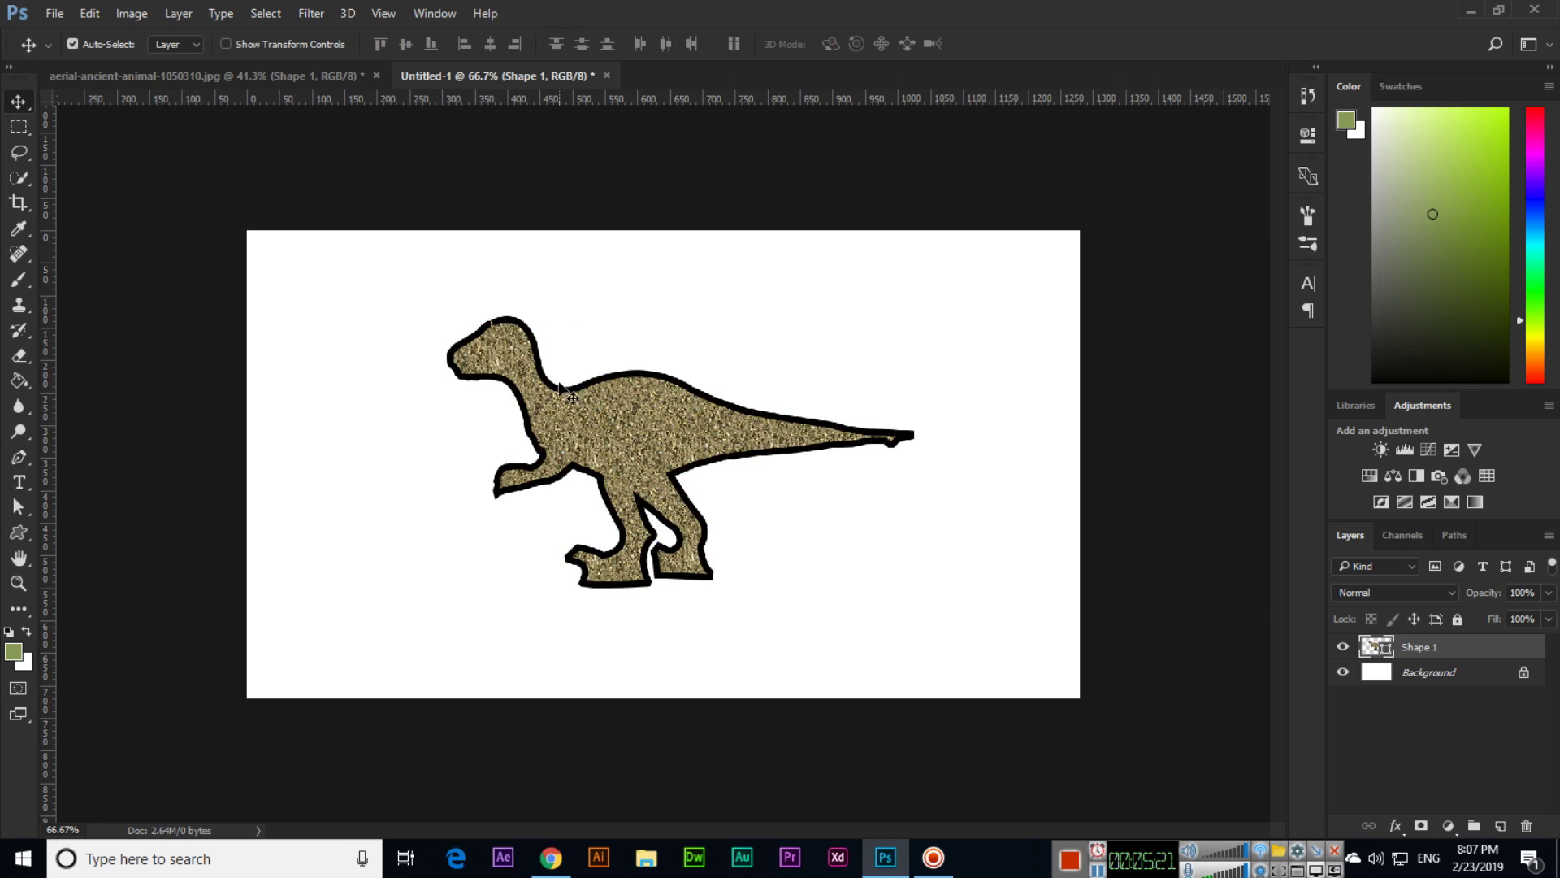
drag(625, 434, 455, 213)
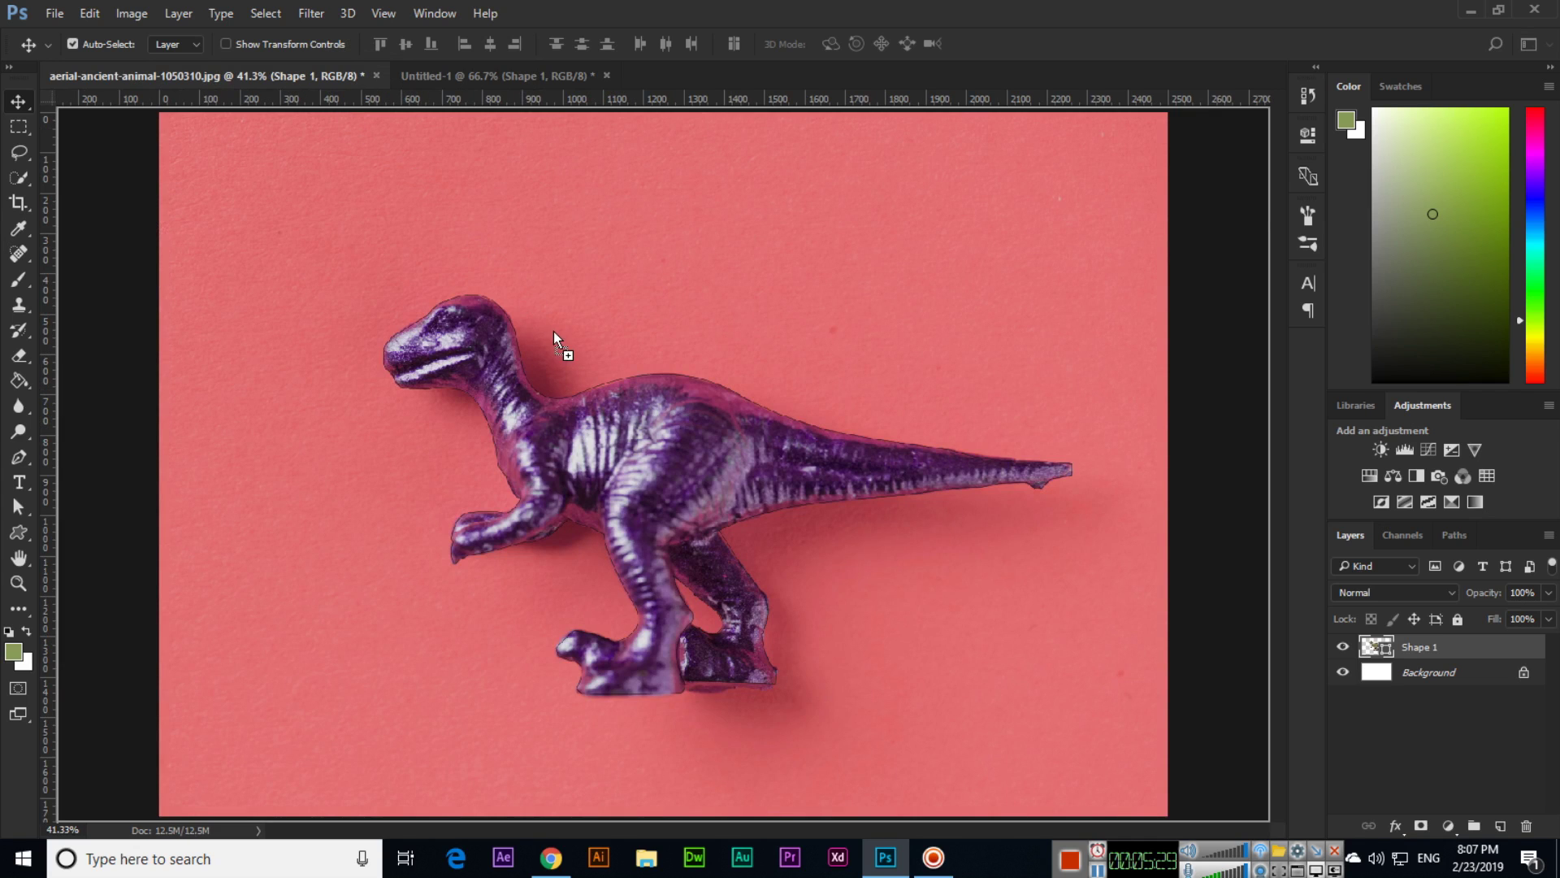
drag(554, 330, 591, 366)
Scale the copied dinosaur to about 199% and move it to the upper right of the photo
key(ctrl+t)
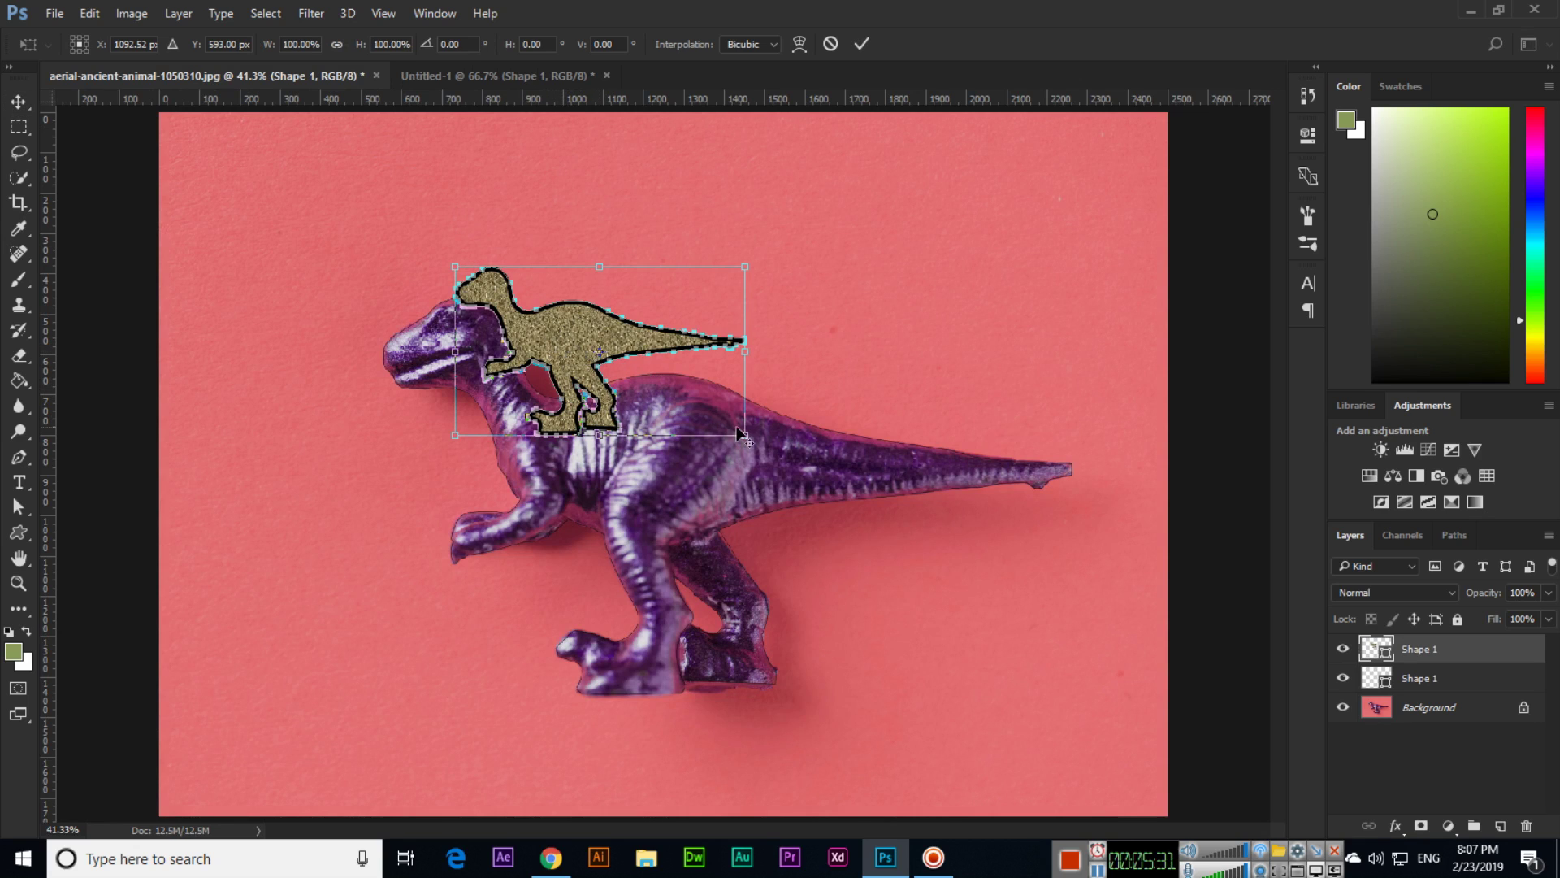
drag(748, 438, 852, 498)
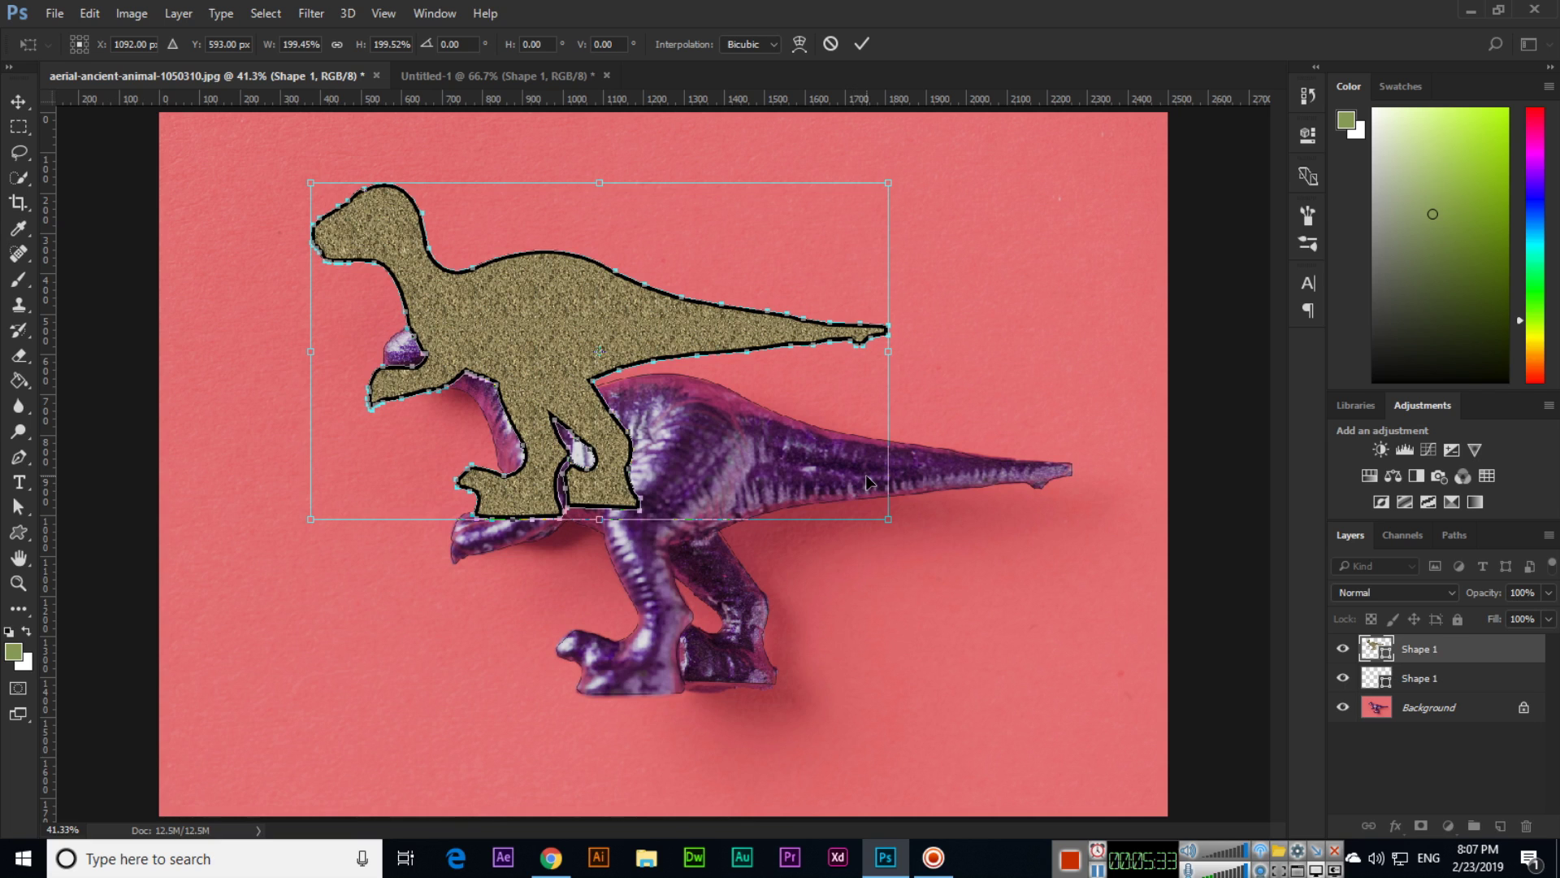
key(Return)
drag(548, 345, 825, 283)
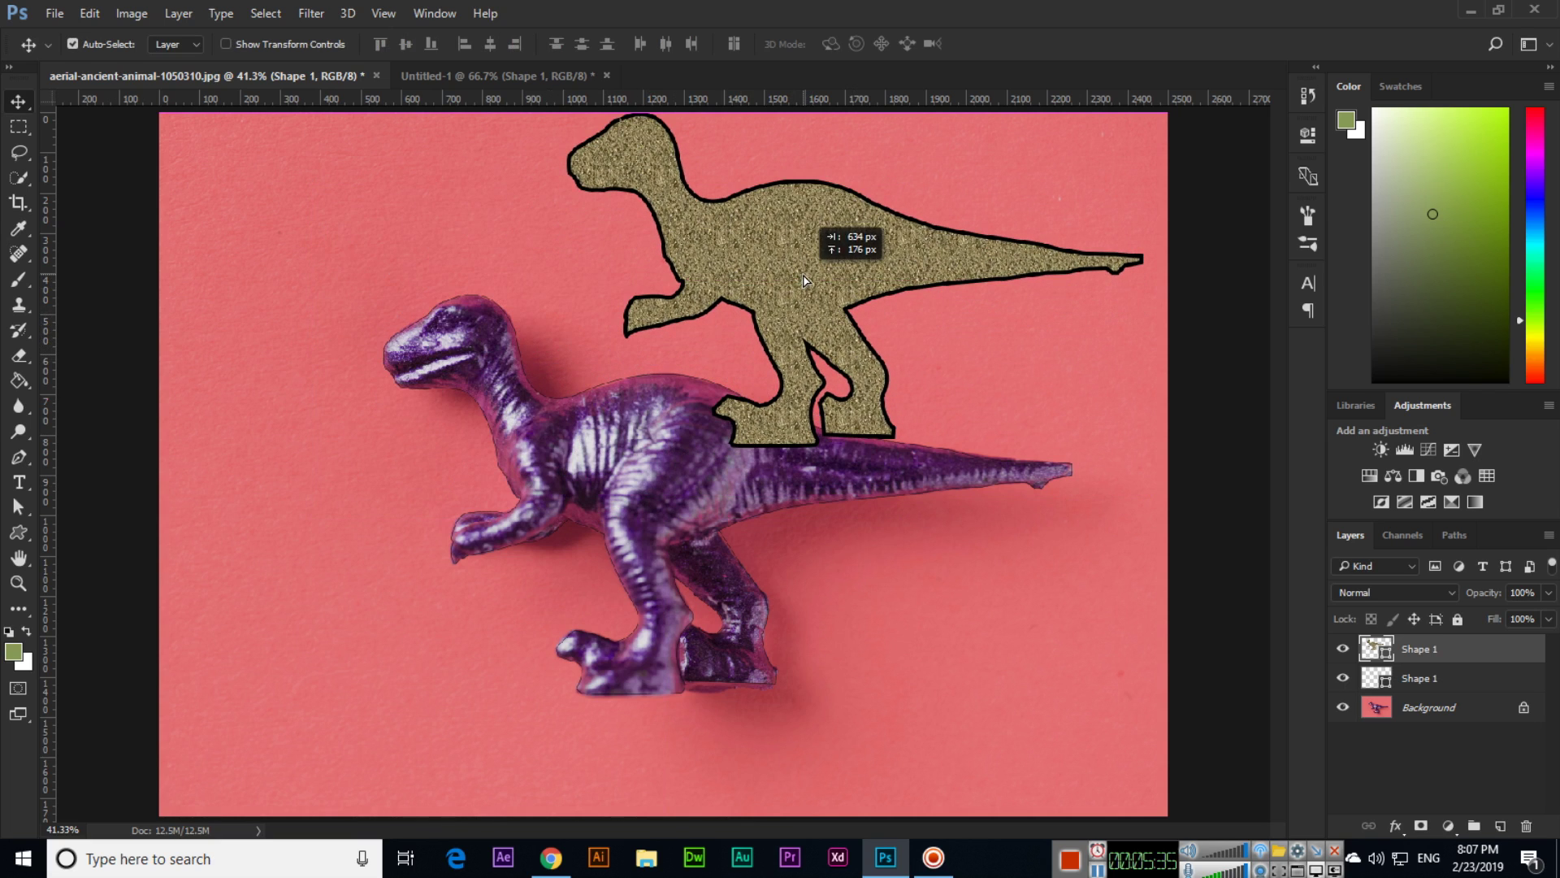
Scale the copied dinosaur down slightly and position it above the toy's back and tail, near the photo's upper right corner
key(ctrl+t)
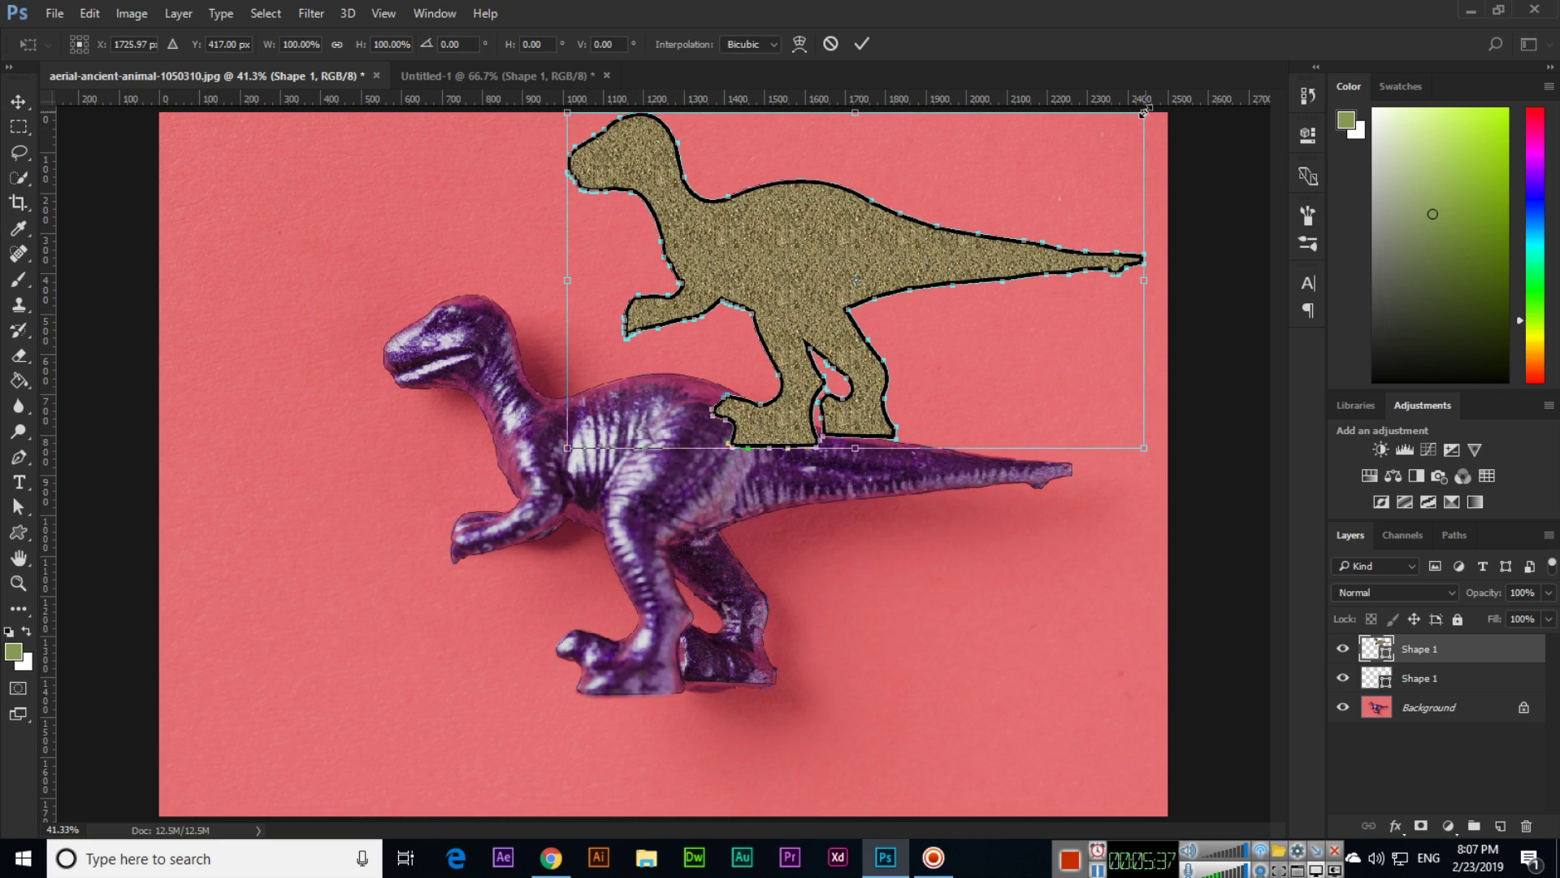
drag(1144, 112, 1103, 136)
drag(798, 272, 838, 259)
key(Return)
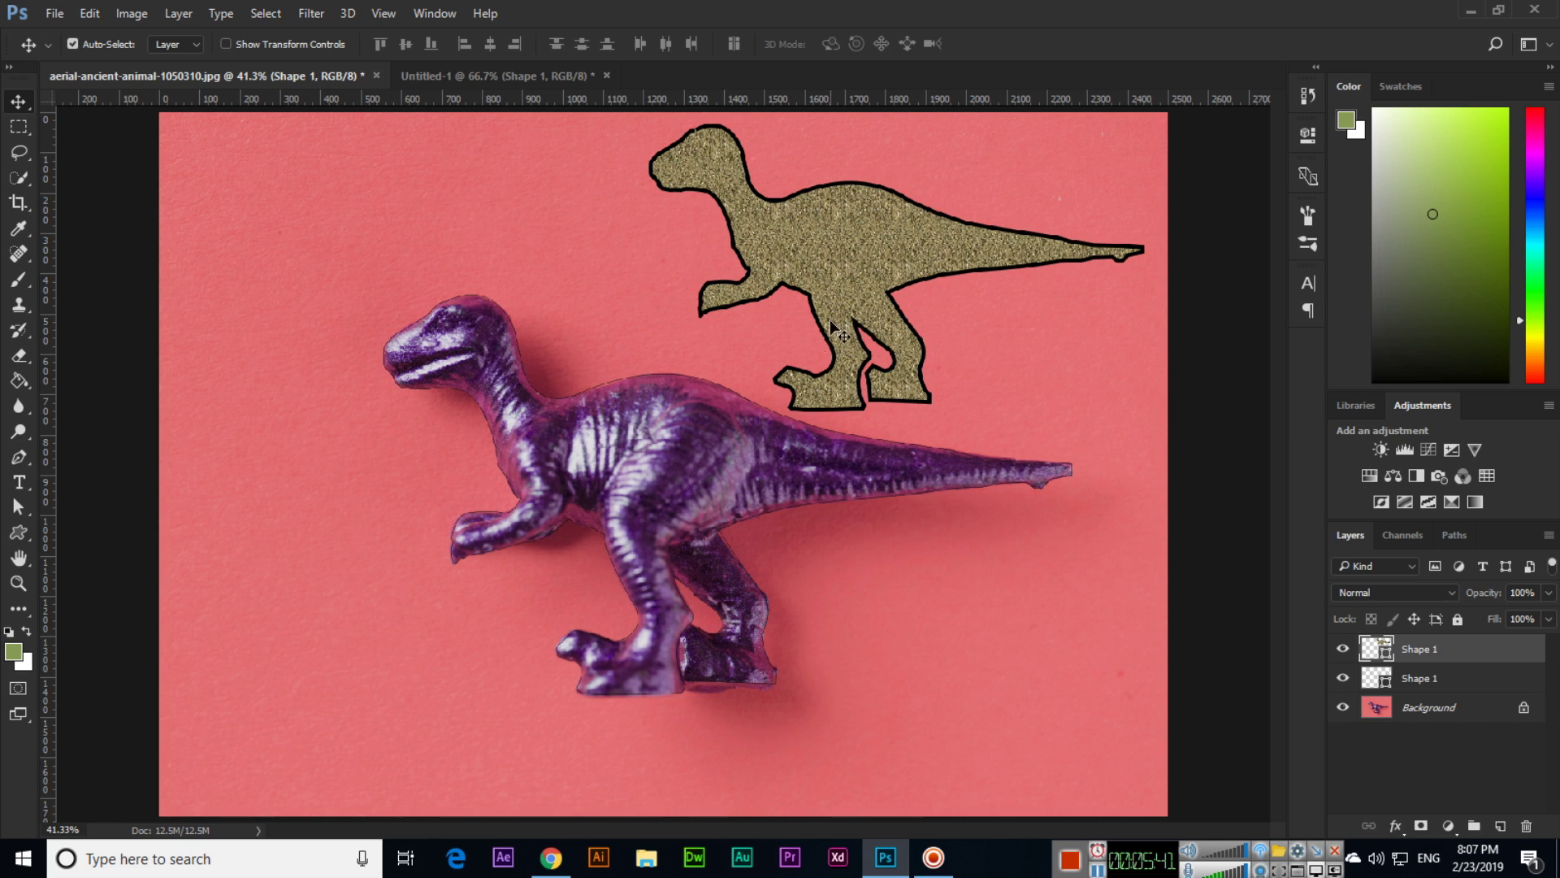